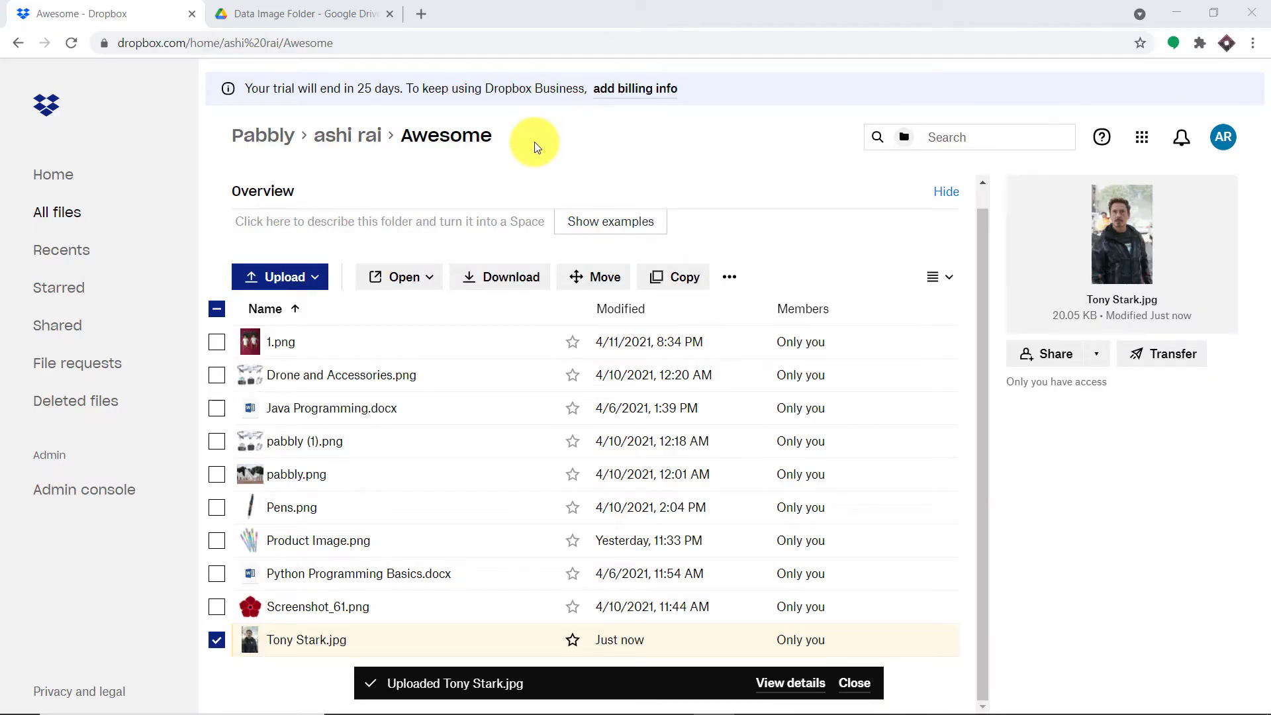
Step: Upload the Taj Mahal image file from the Desktop into the Awesome folder
{"action": "left_click", "coordinate": [291, 276]}
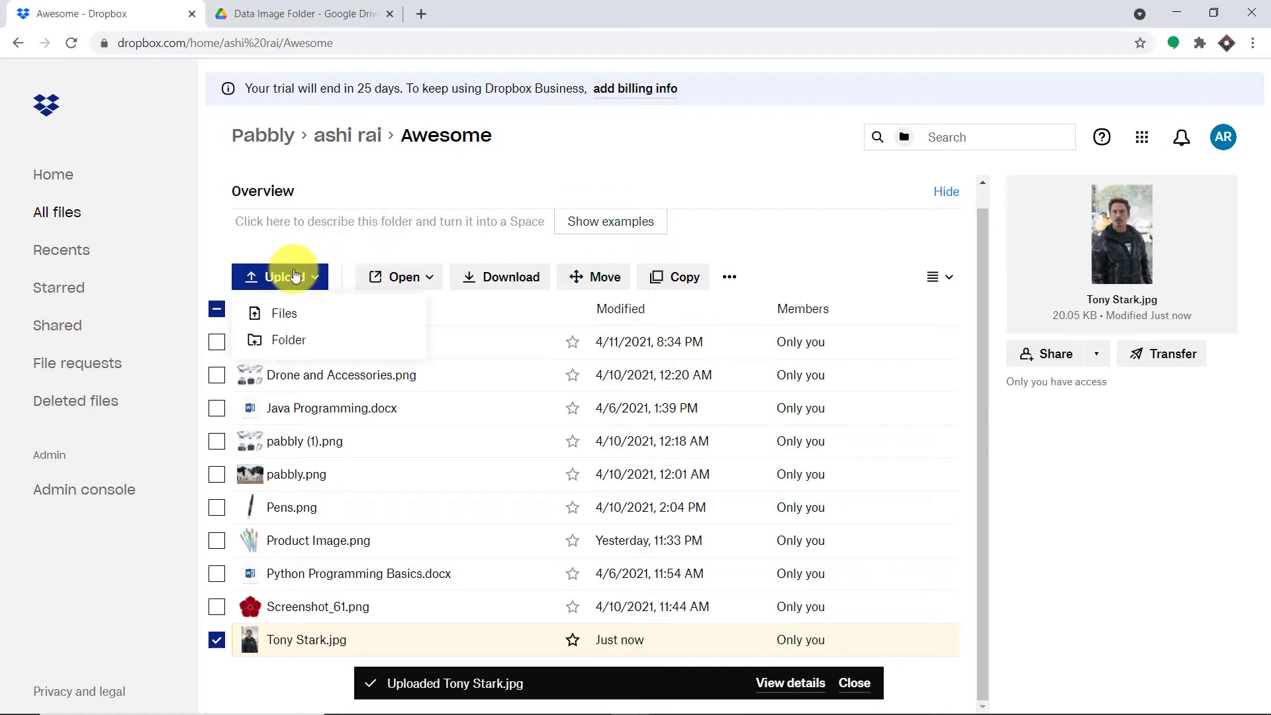
{"action": "left_click", "coordinate": [293, 316]}
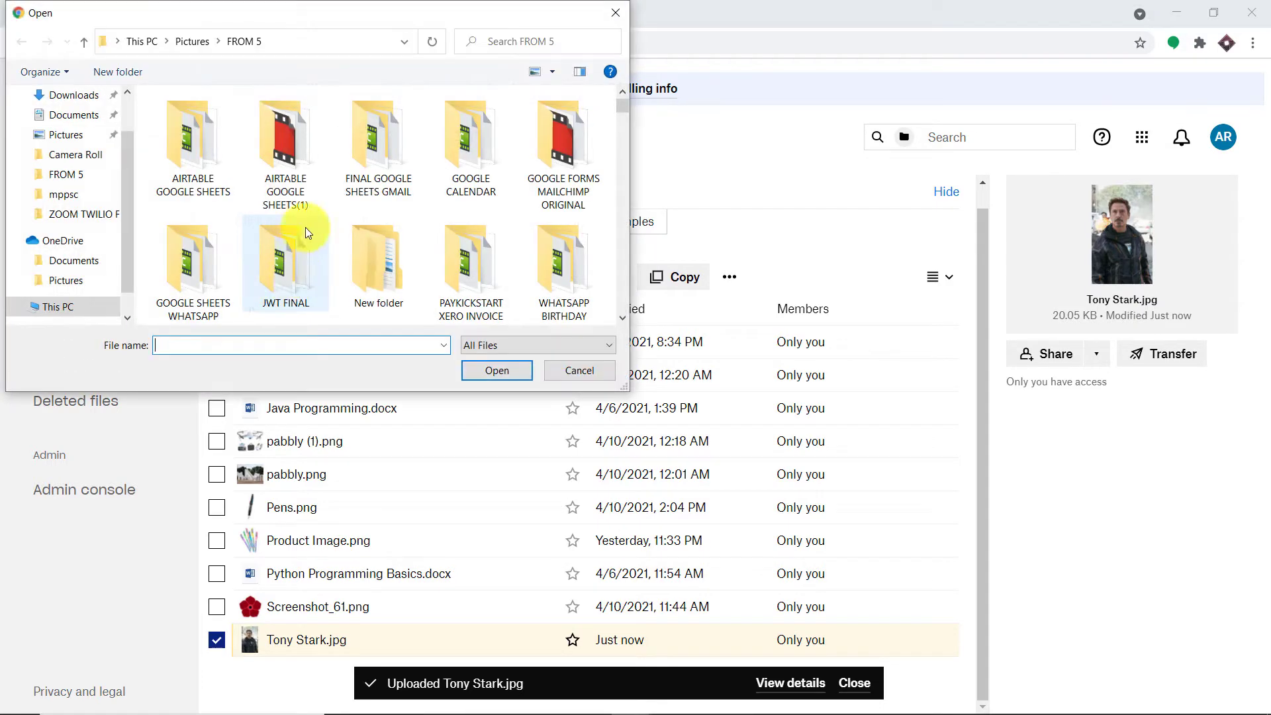
{"action": "scroll", "coordinate": [467, 160], "scroll_direction": "down", "scroll_amount": 8}
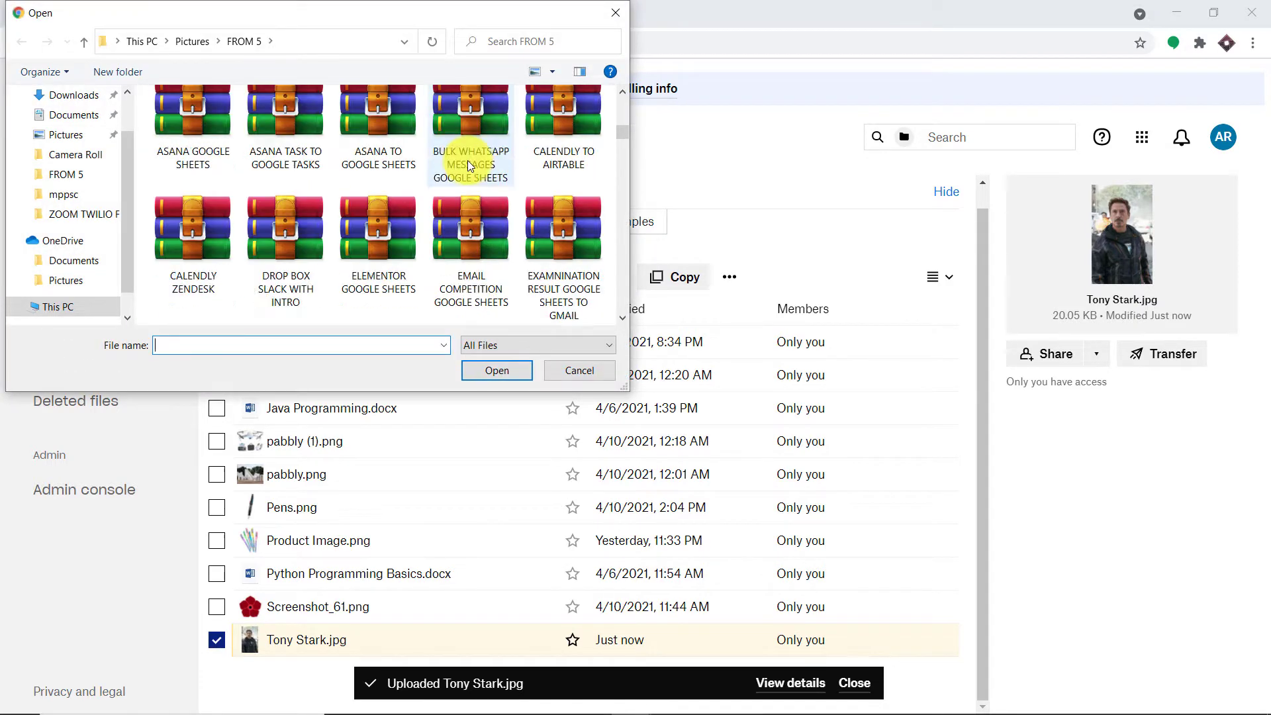
{"action": "scroll", "coordinate": [129, 129], "scroll_direction": "up", "scroll_amount": 3}
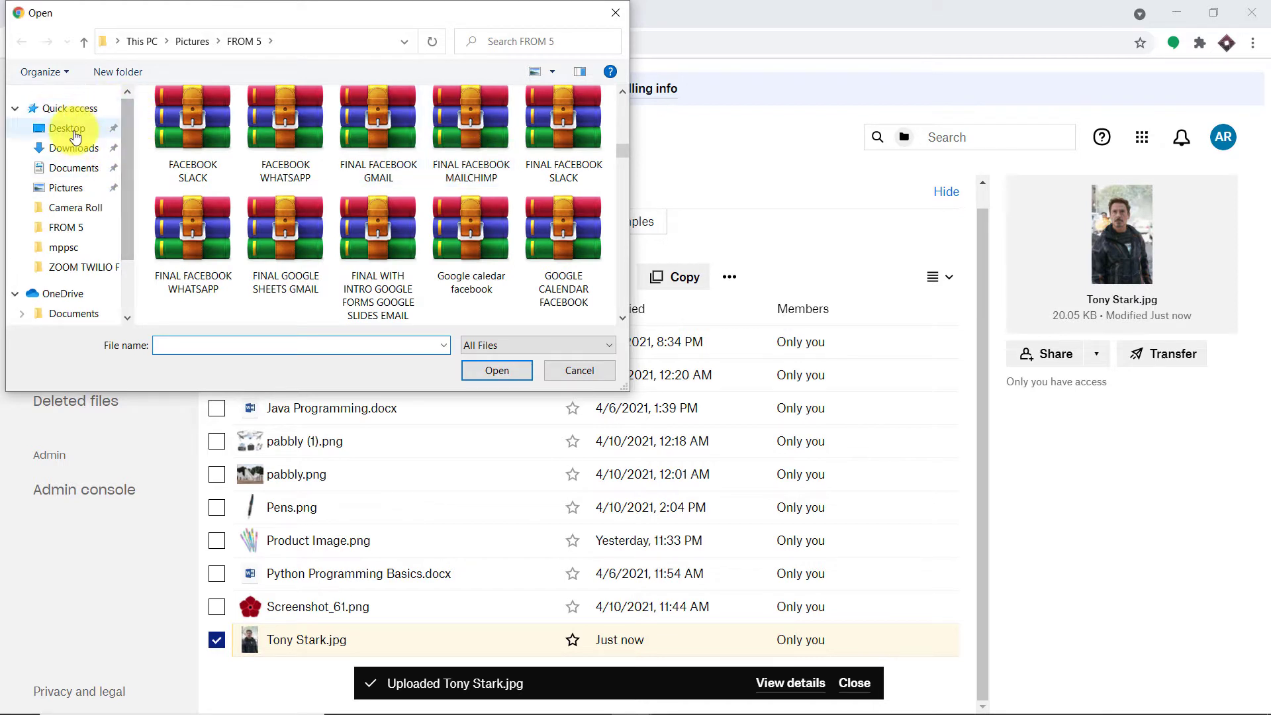
{"action": "left_click", "coordinate": [87, 136]}
{"action": "scroll", "coordinate": [378, 164], "scroll_direction": "down", "scroll_amount": 1}
{"action": "scroll", "coordinate": [379, 165], "scroll_direction": "down", "scroll_amount": 3}
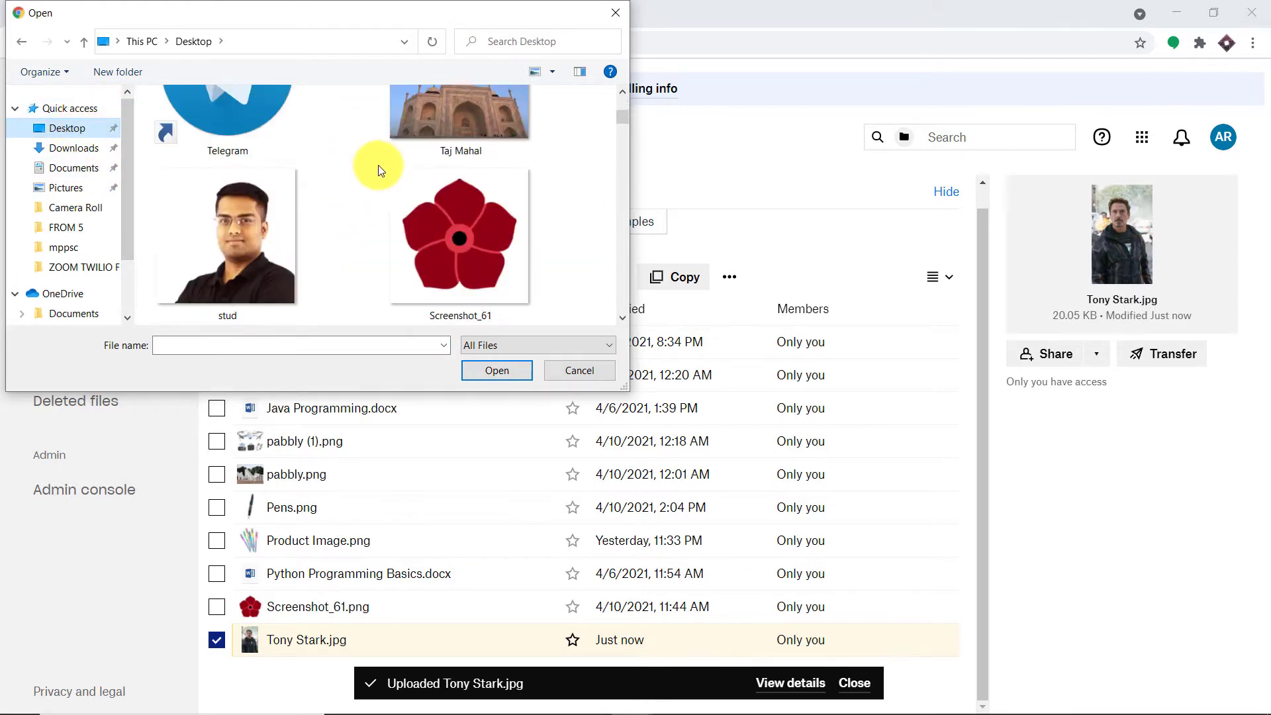
{"action": "left_click", "coordinate": [472, 136]}
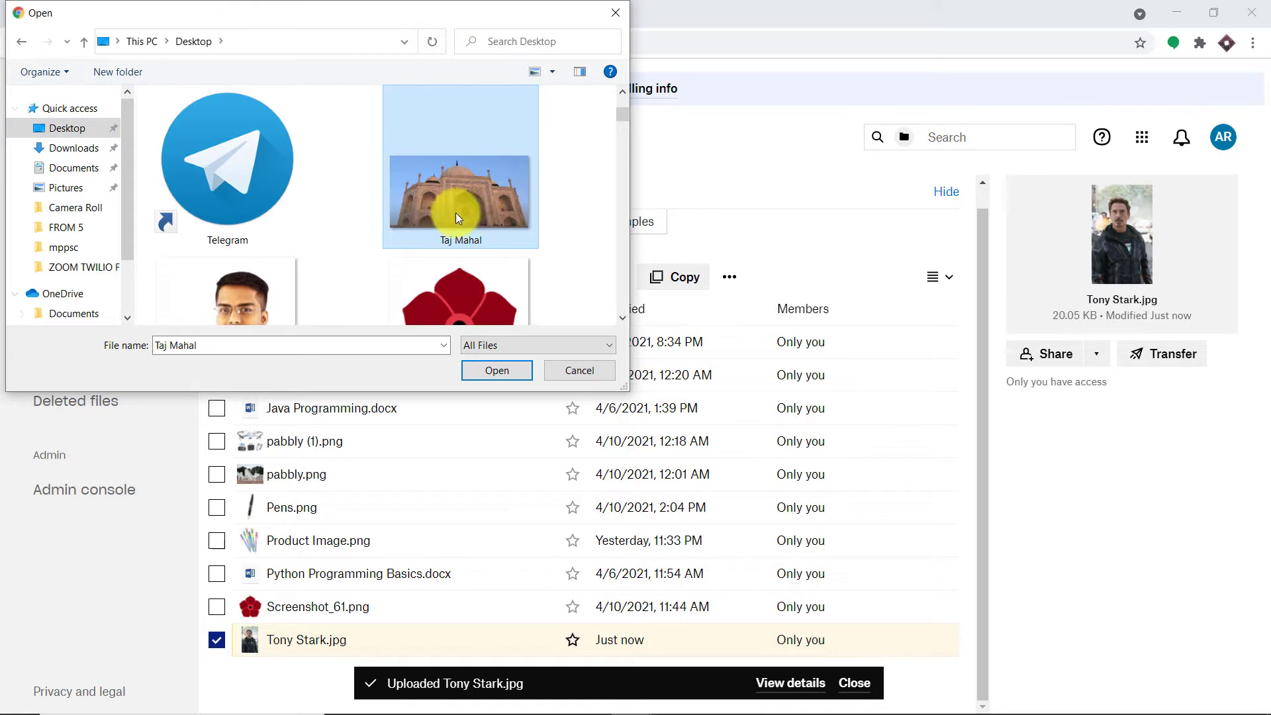
{"action": "left_click", "coordinate": [496, 372]}
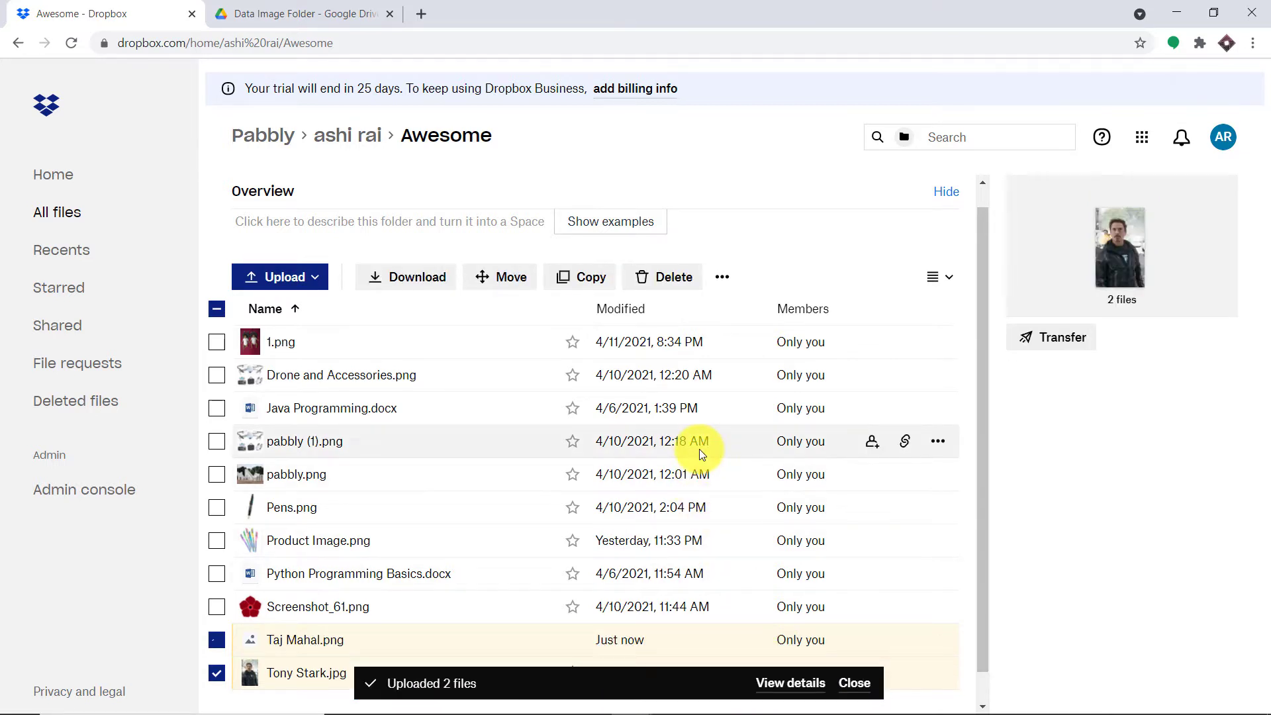
{"action": "scroll", "coordinate": [491, 458], "scroll_direction": "down", "scroll_amount": 1}
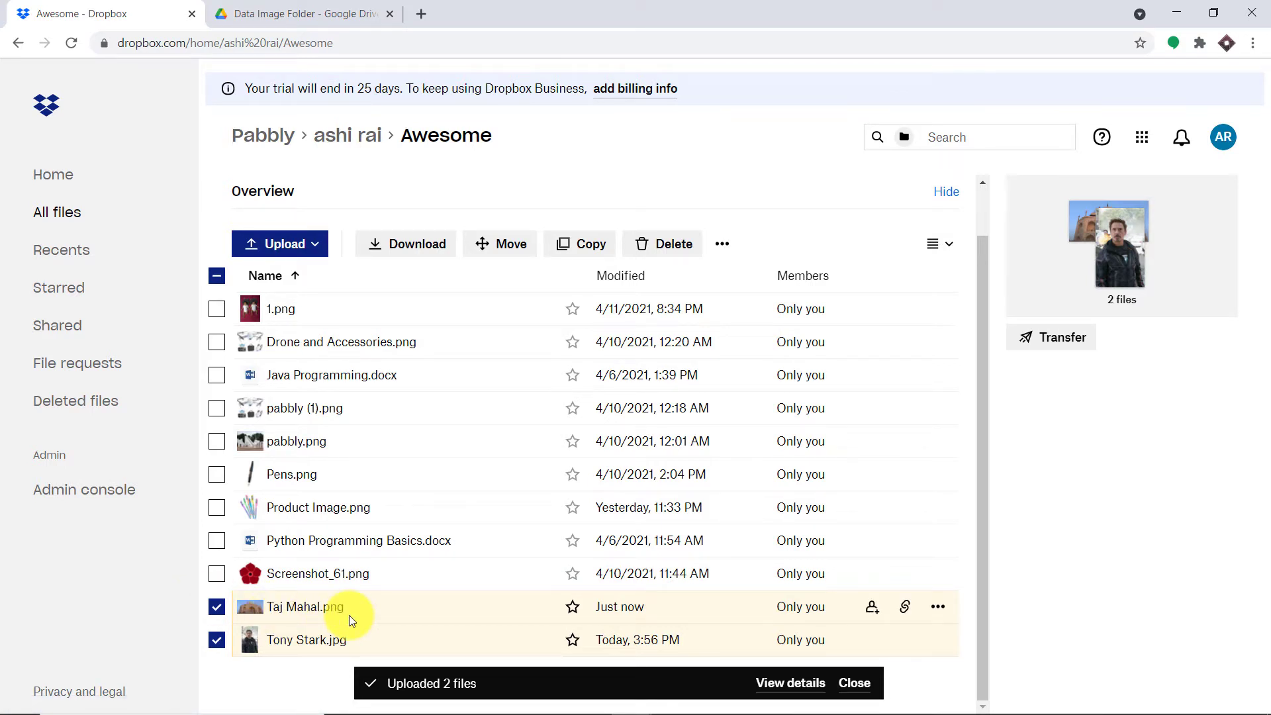
Step: Switch to Google Drive, refresh the Data Image Folder and open Taj Mahal.png to check the transferred image
{"action": "left_click", "coordinate": [368, 14]}
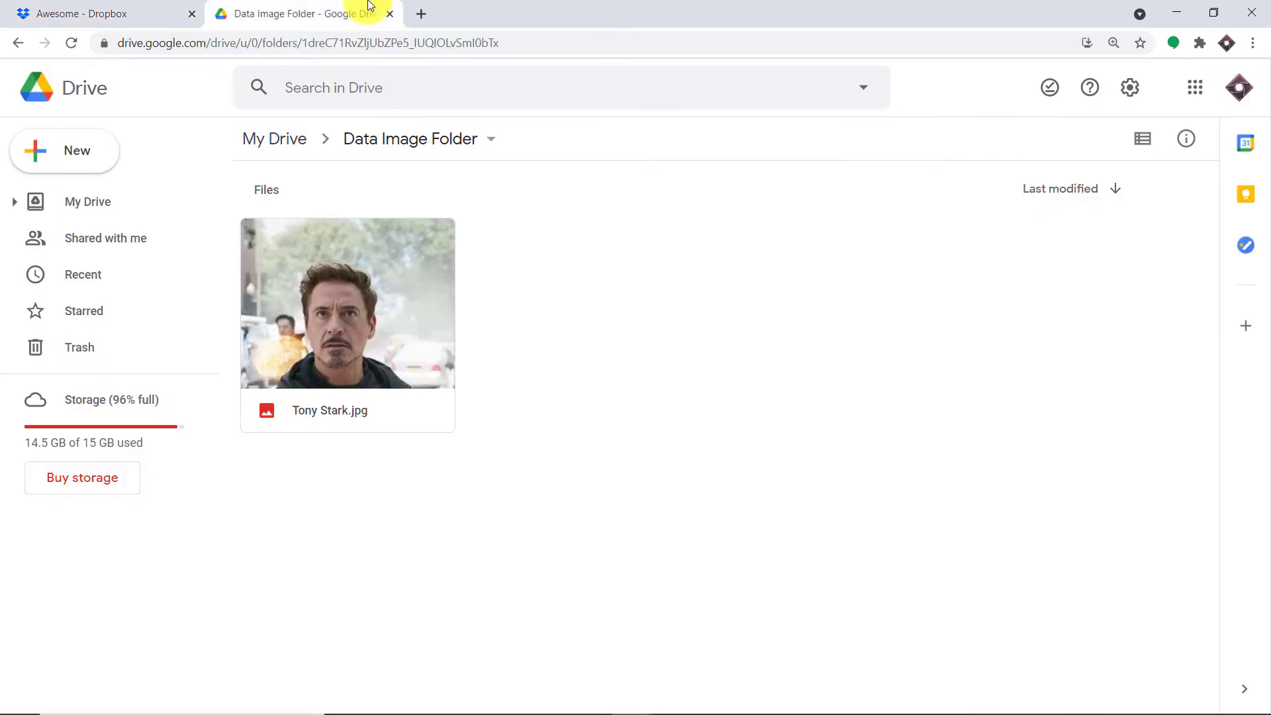
{"action": "left_click", "coordinate": [61, 47]}
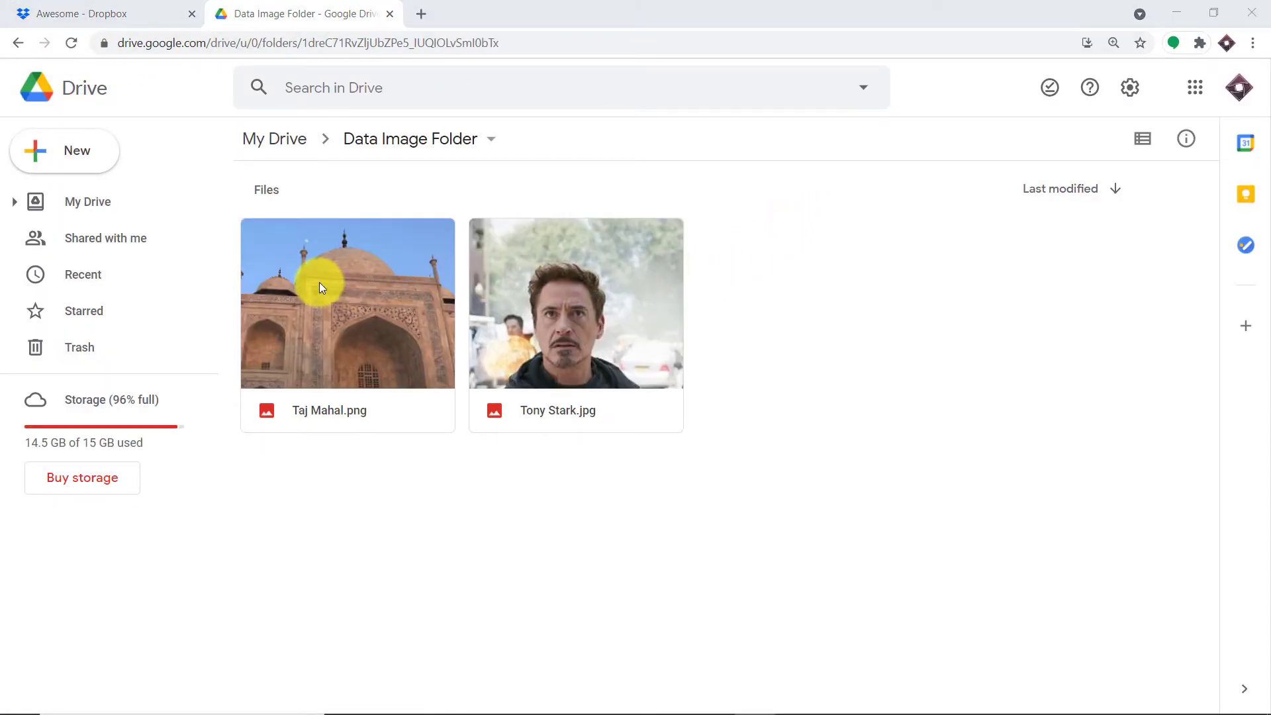
{"action": "double_click", "coordinate": [319, 280]}
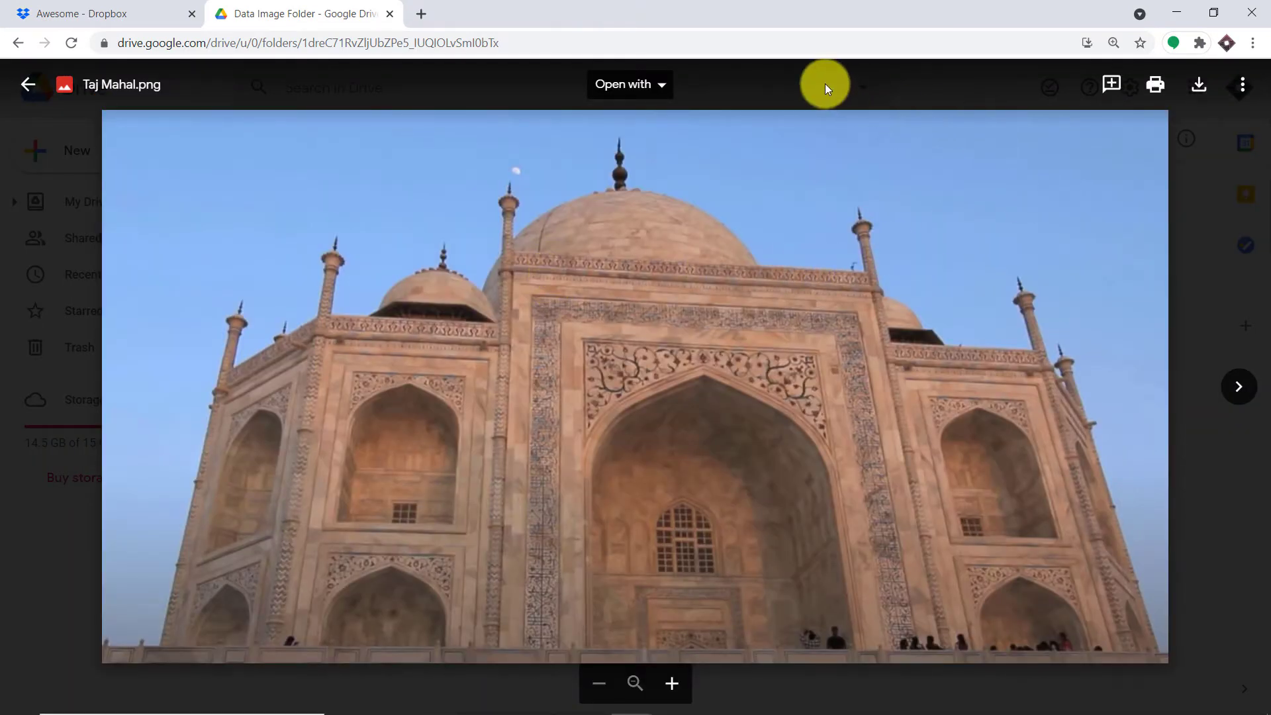
{"action": "left_click", "coordinate": [132, 14]}
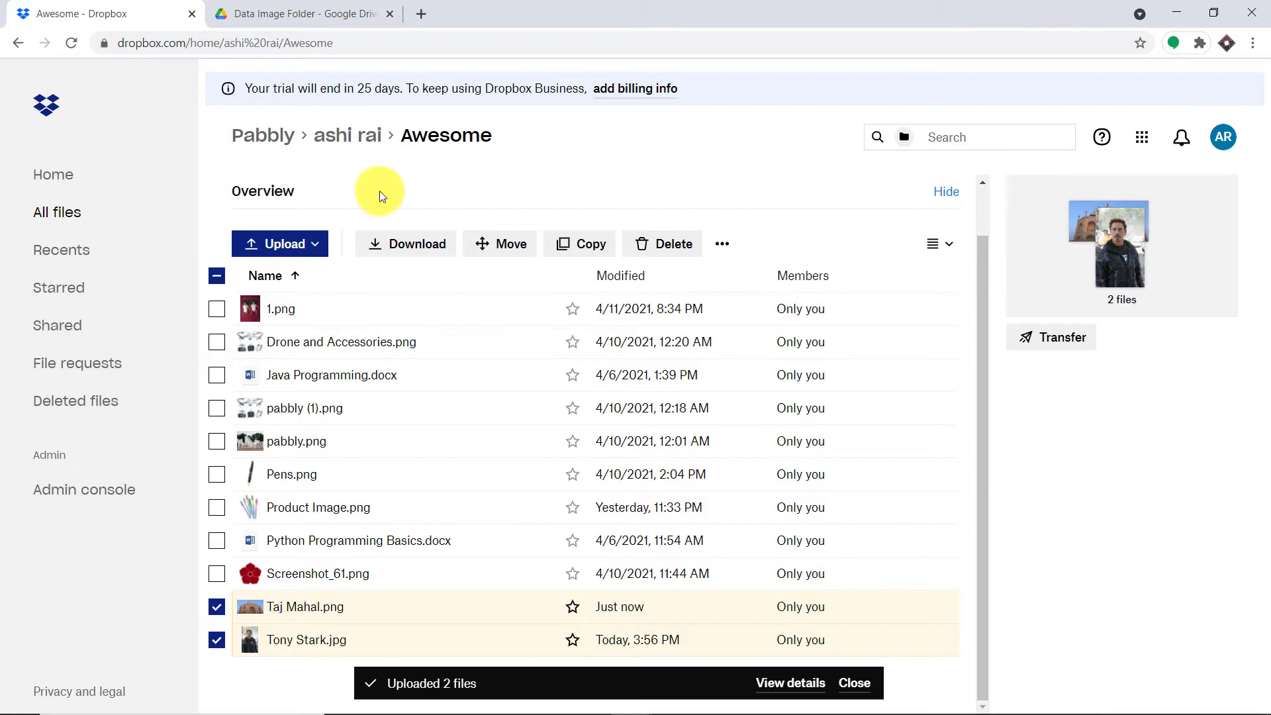
{"action": "left_click", "coordinate": [324, 20]}
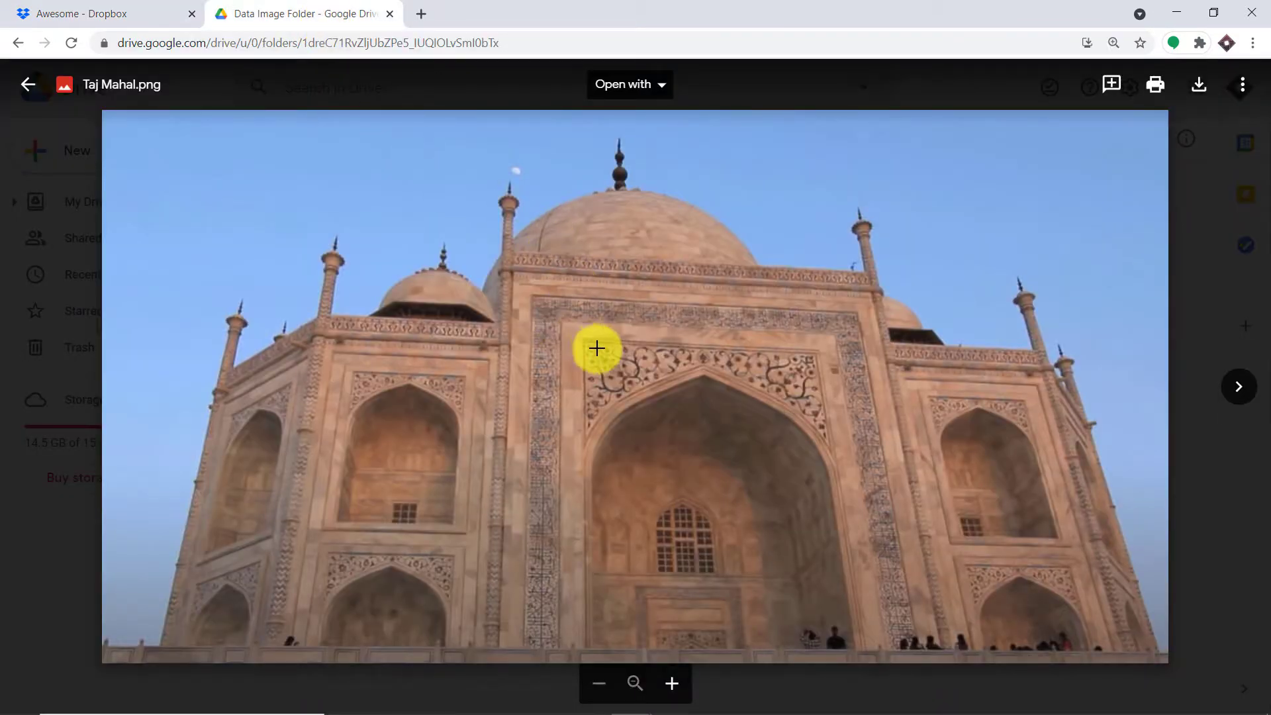
Step: Sign in at pabbly.com in a new browser tab and open the Connect application
{"action": "left_click", "coordinate": [425, 18]}
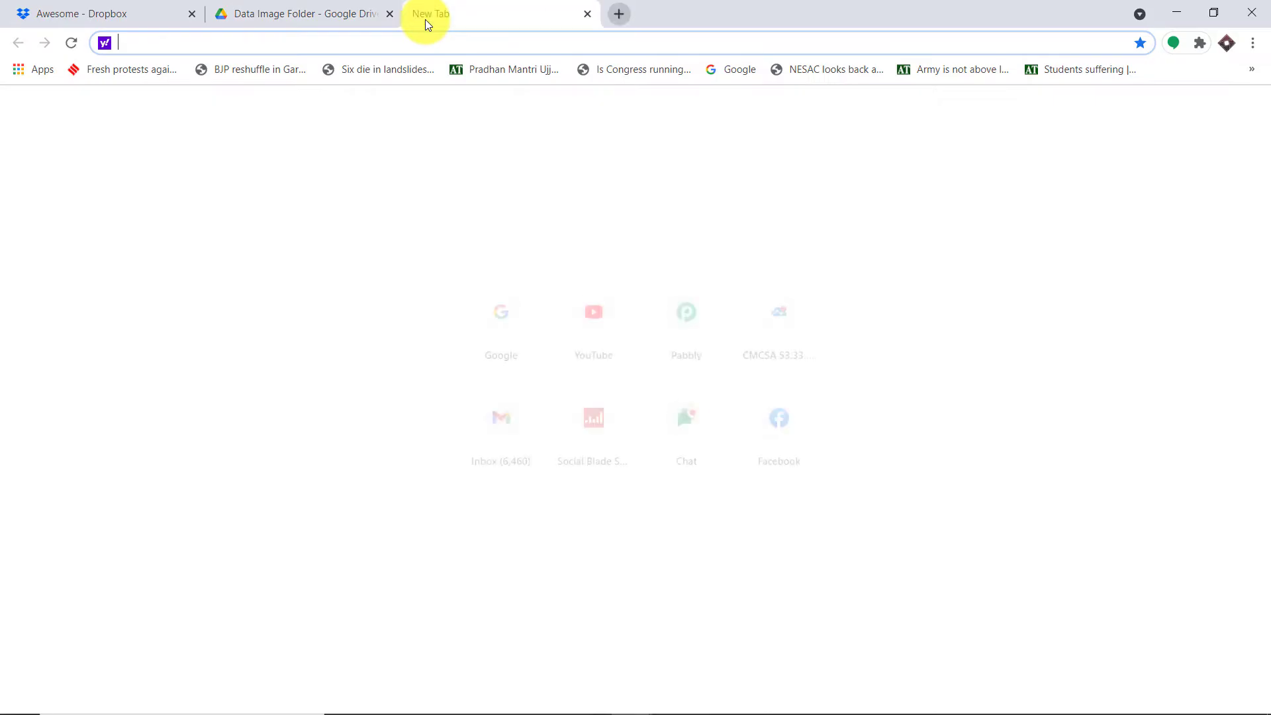
{"action": "type", "text": "pabbly.com"}
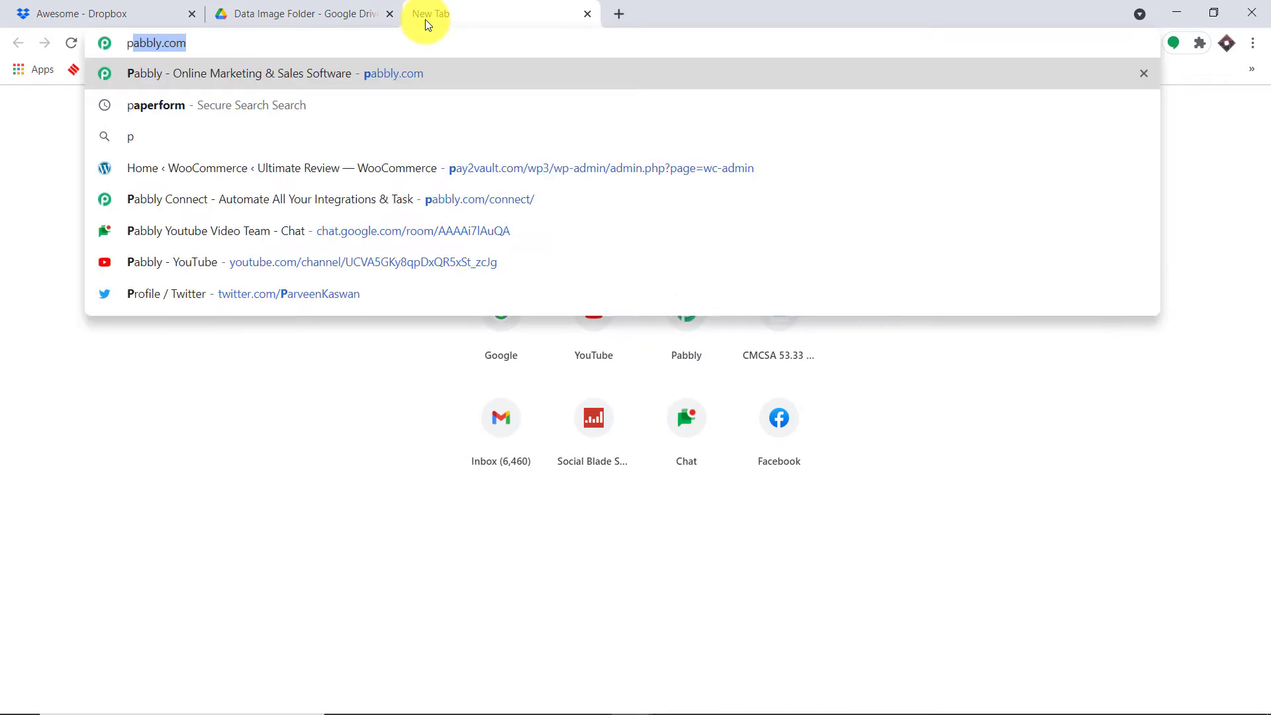
{"action": "key", "text": "Return"}
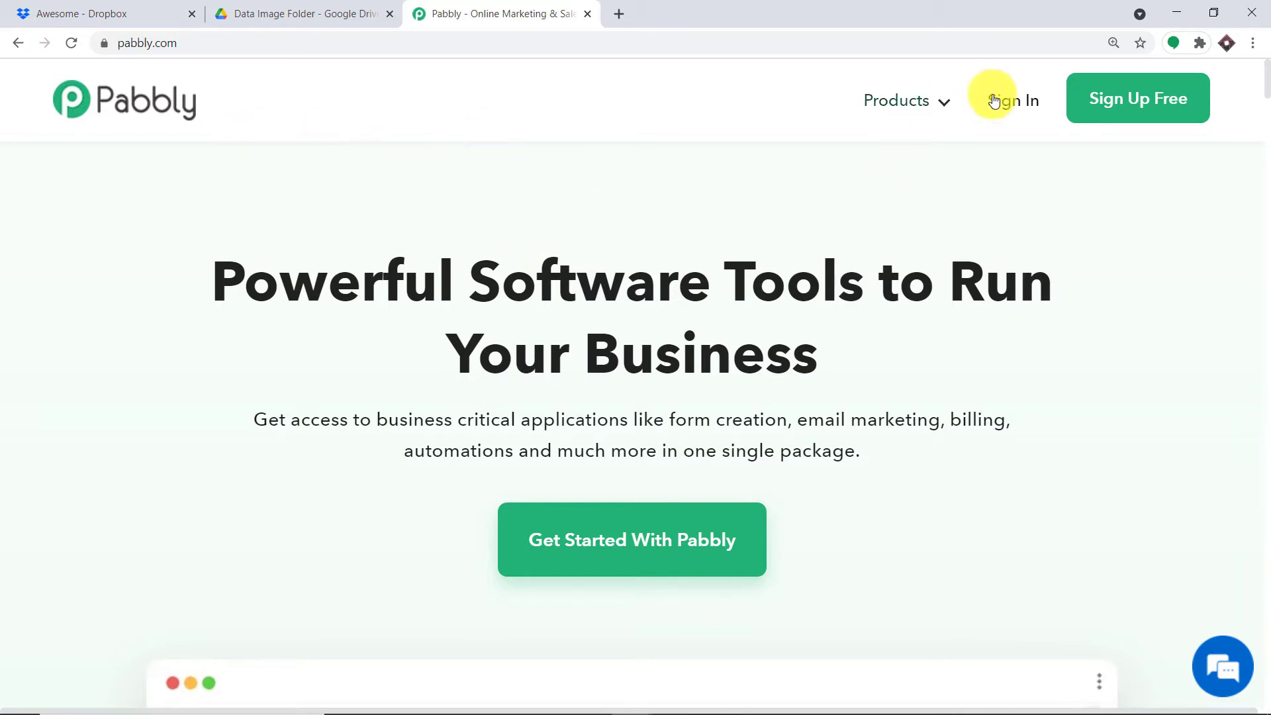
{"action": "left_click", "coordinate": [999, 100]}
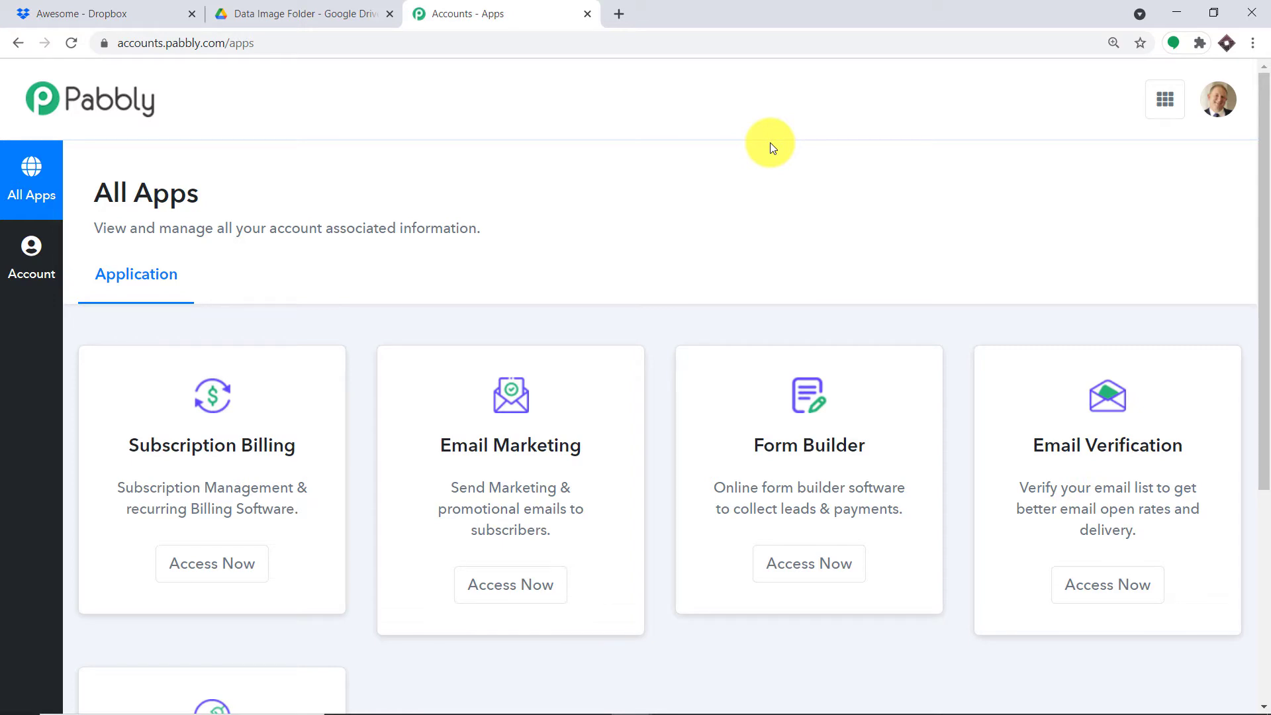
{"action": "scroll", "coordinate": [771, 145], "scroll_direction": "down", "scroll_amount": 5}
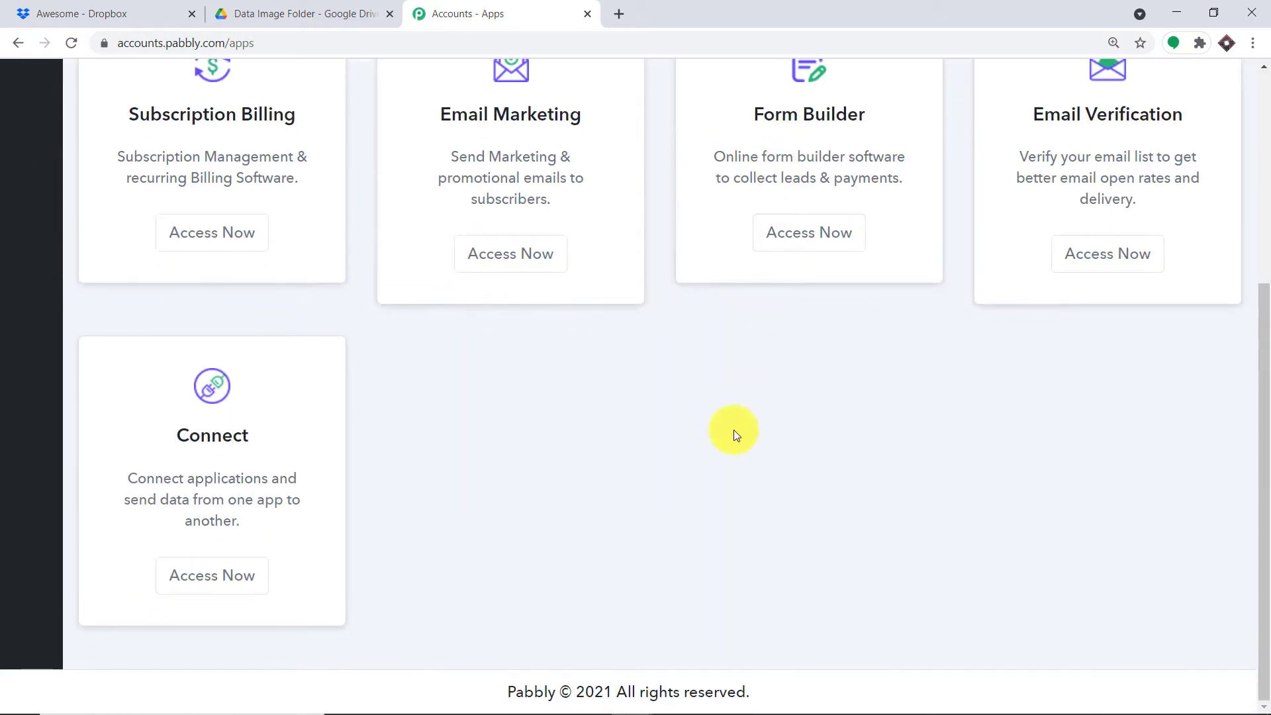
{"action": "left_click", "coordinate": [202, 576]}
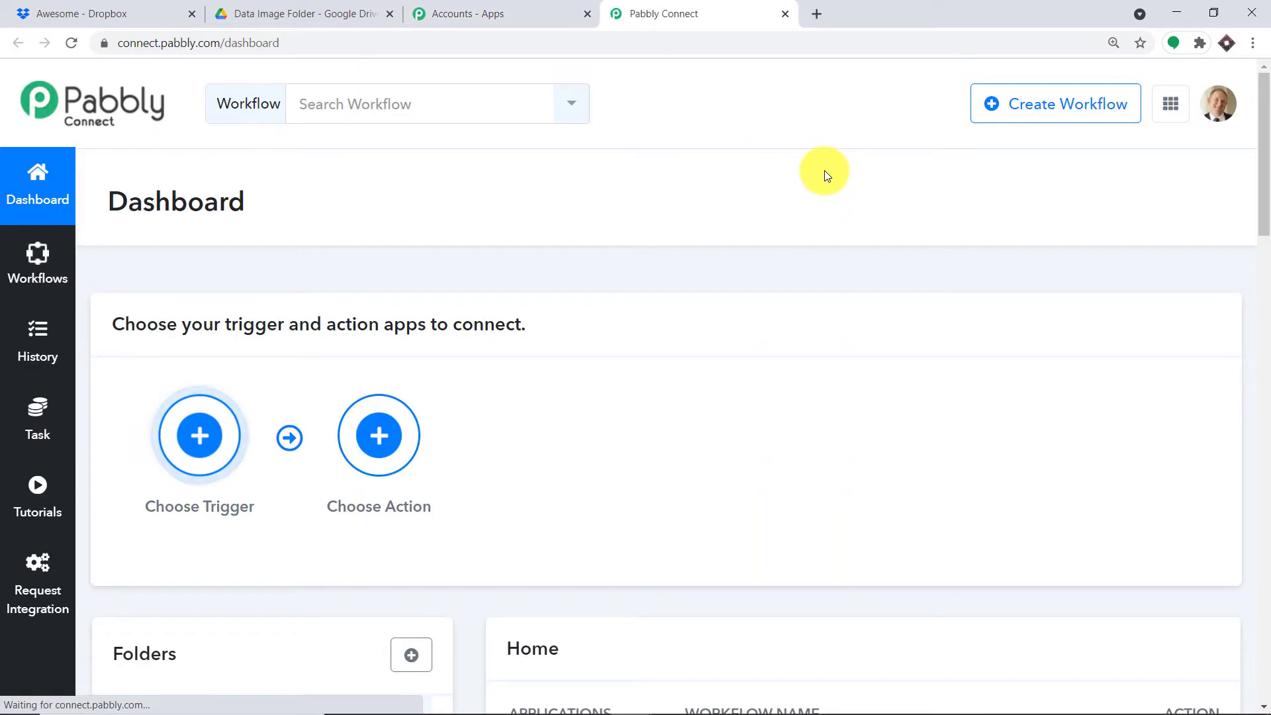
Step: Turn off the existing "Drop Box Integration and Google Drive" workflow in the Home folder
{"action": "scroll", "coordinate": [956, 196], "scroll_direction": "down", "scroll_amount": 5}
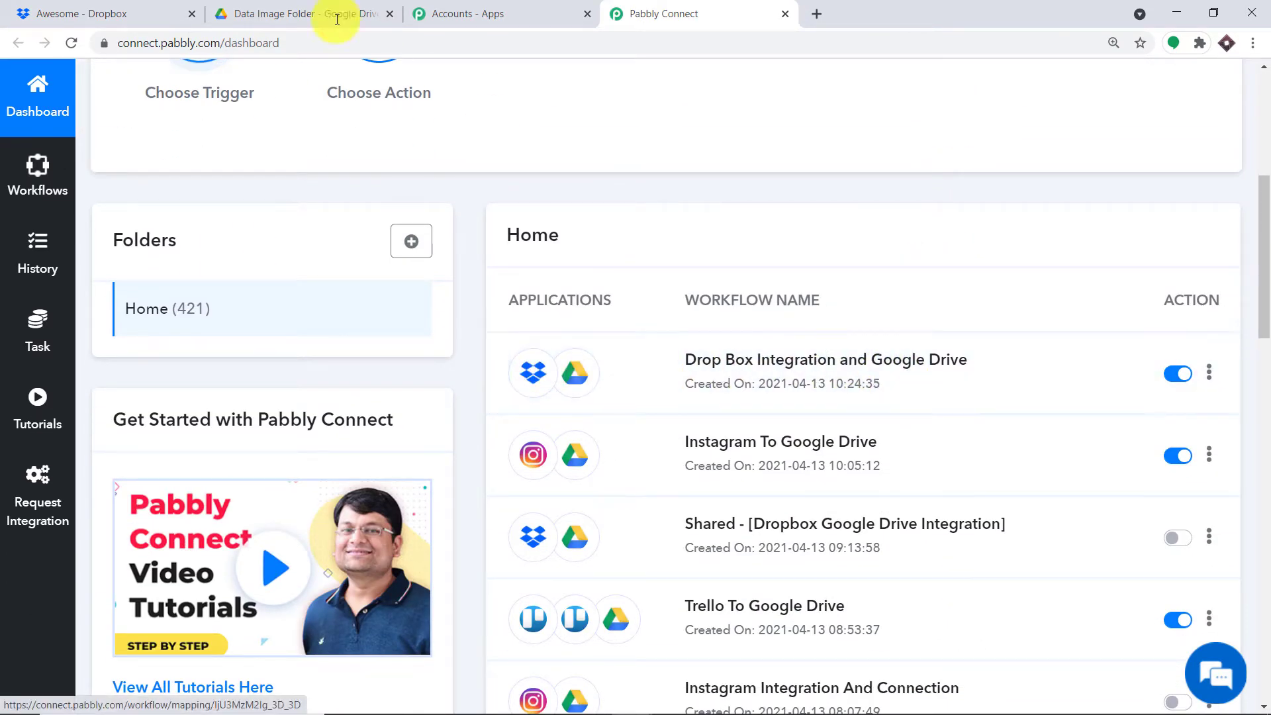
{"action": "left_click", "coordinate": [277, 14]}
{"action": "left_click", "coordinate": [651, 11]}
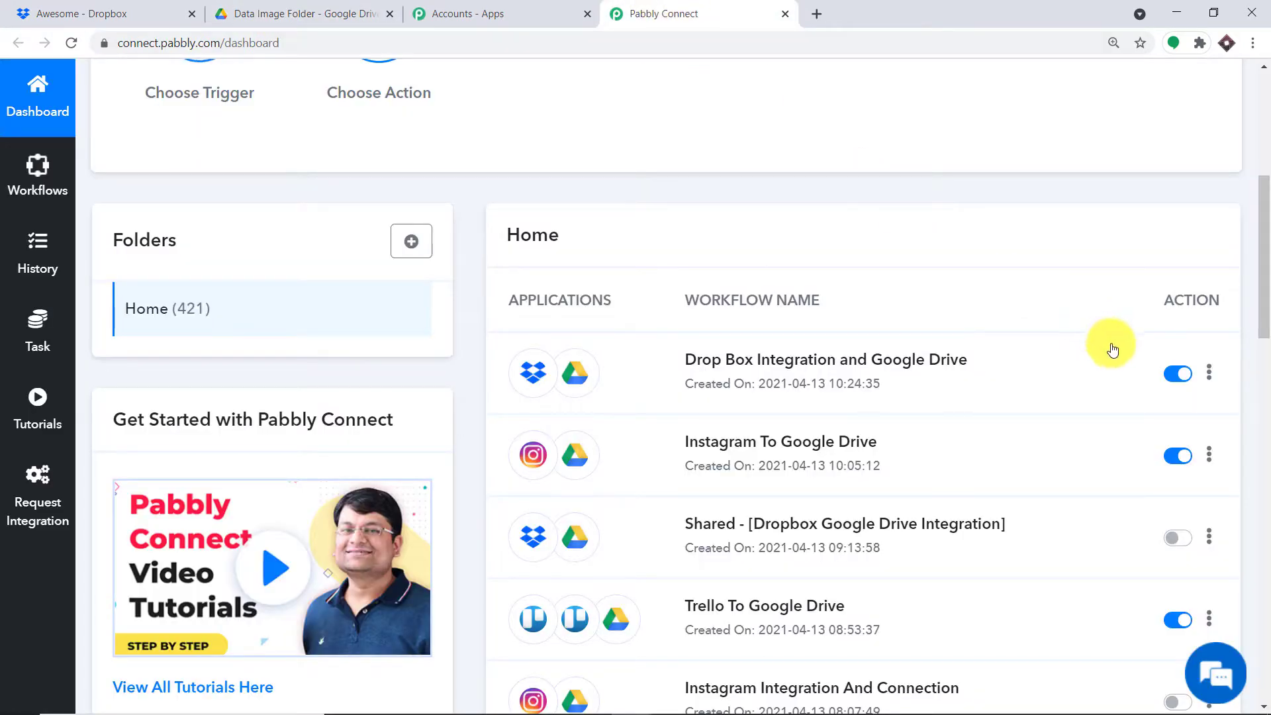
{"action": "left_click", "coordinate": [1176, 375]}
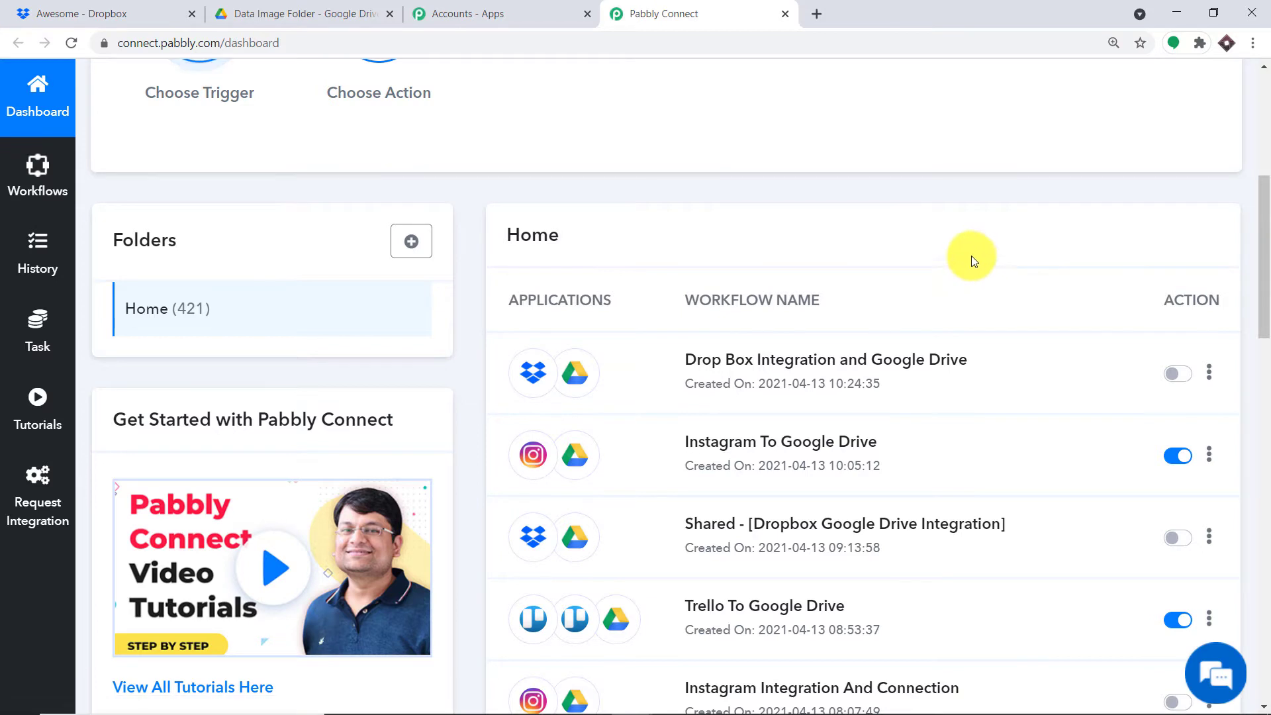
{"action": "scroll", "coordinate": [947, 249], "scroll_direction": "up", "scroll_amount": 1}
{"action": "scroll", "coordinate": [941, 241], "scroll_direction": "up", "scroll_amount": 2}
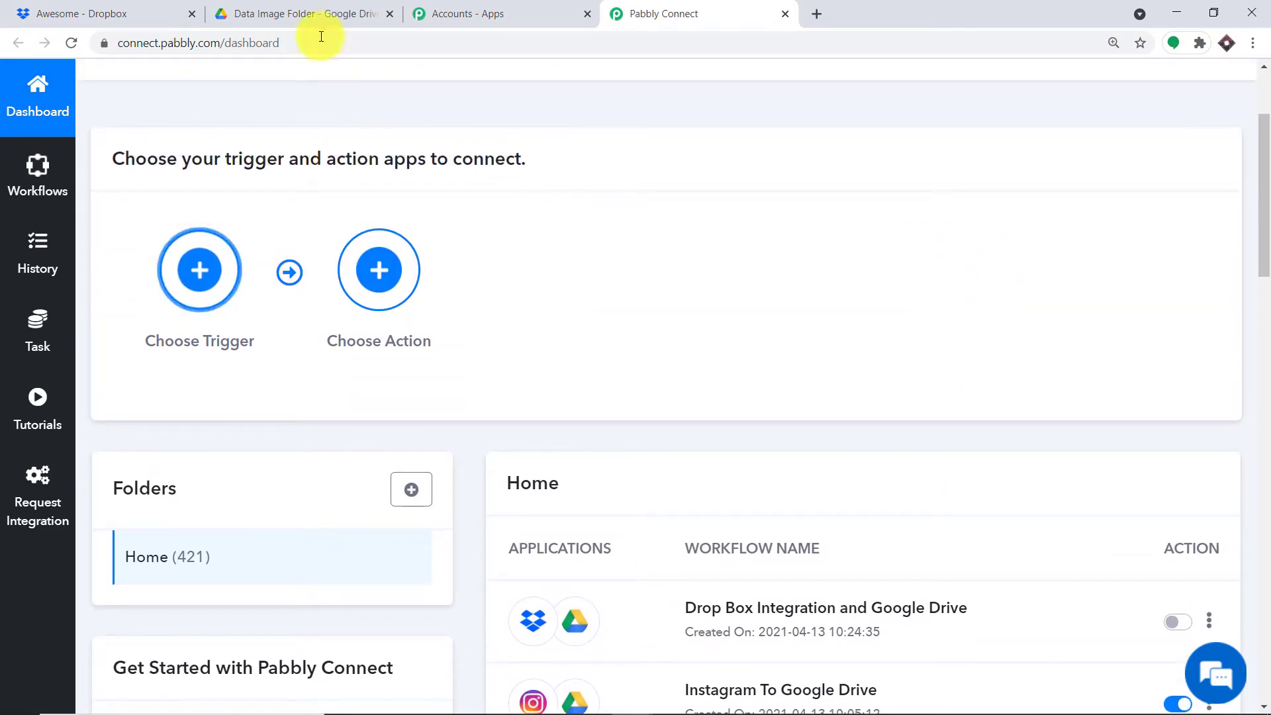
{"action": "left_click", "coordinate": [309, 14]}
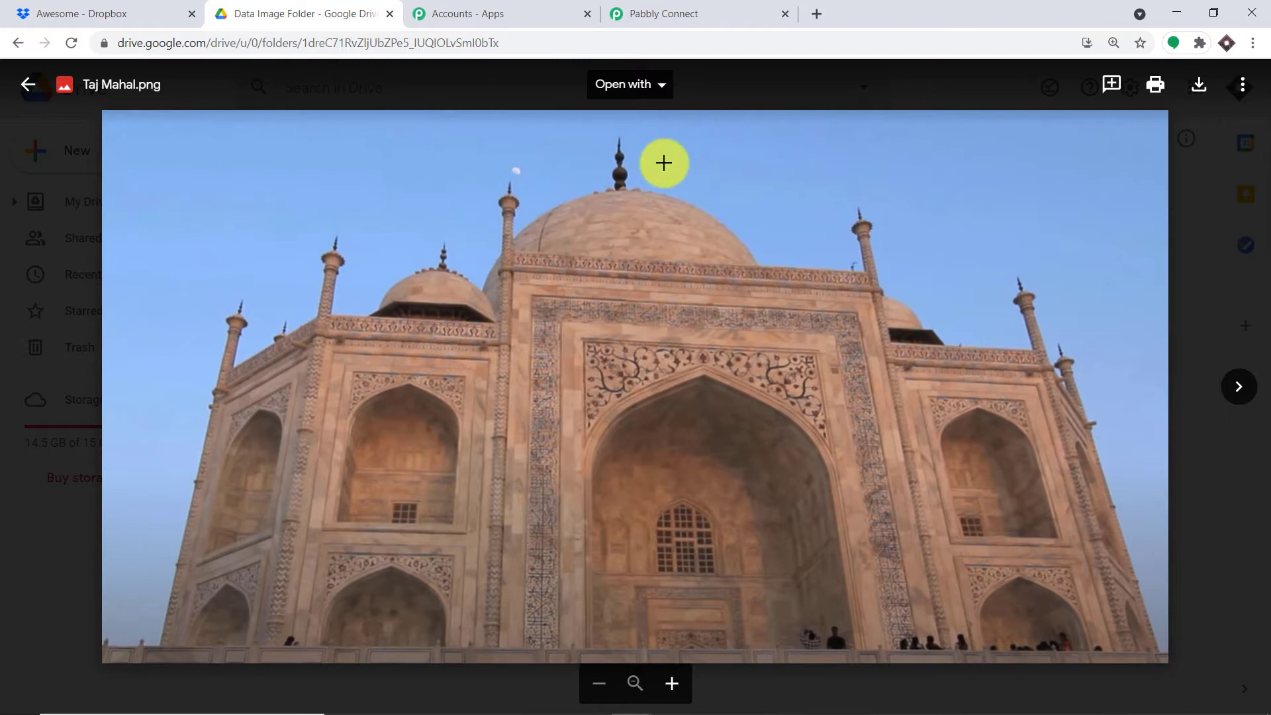
{"action": "left_click", "coordinate": [749, 12]}
Step: Create a new workflow named "Dropbox To Google Drive"
{"action": "scroll", "coordinate": [924, 172], "scroll_direction": "up", "scroll_amount": 2}
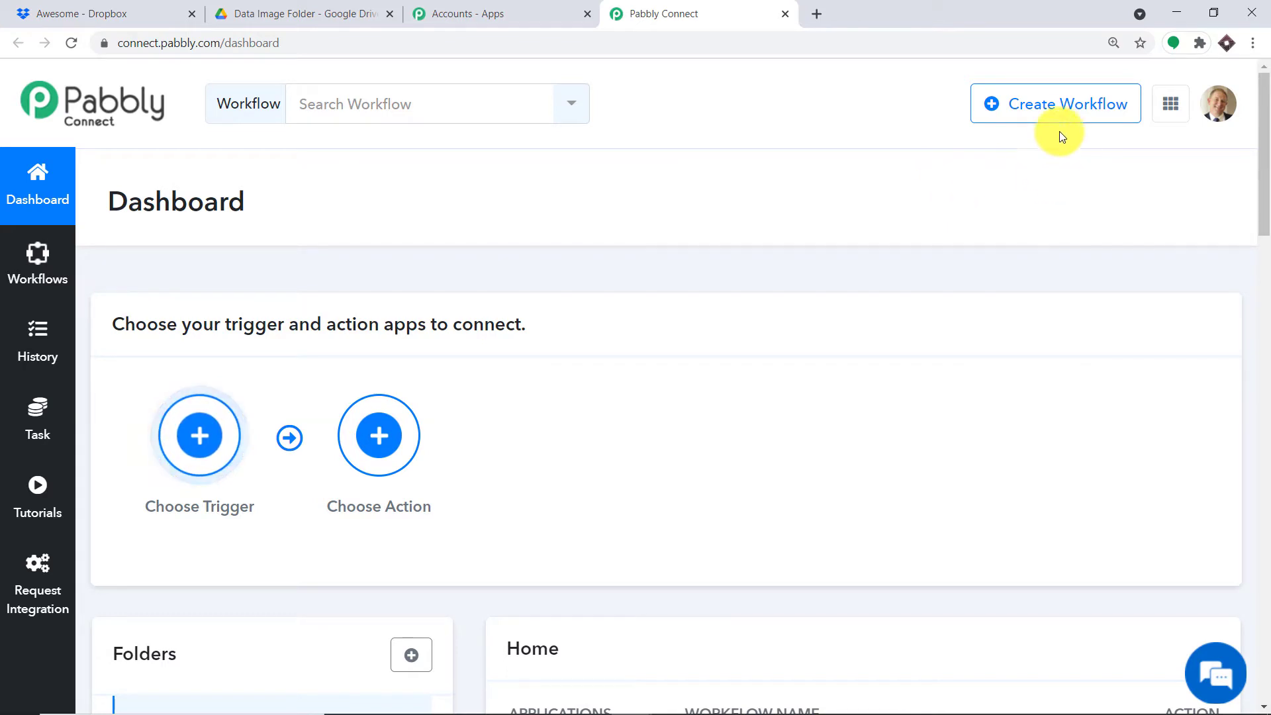
{"action": "left_click", "coordinate": [1045, 114]}
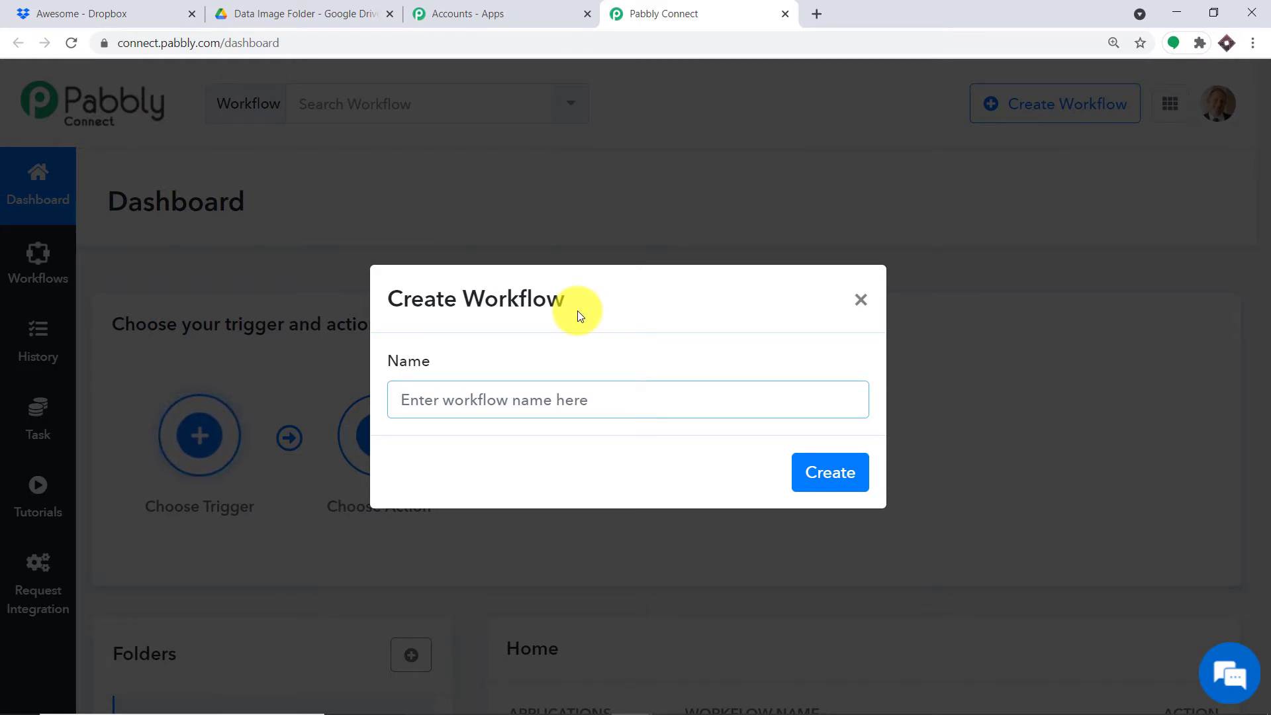
{"action": "type", "text": "Dro"}
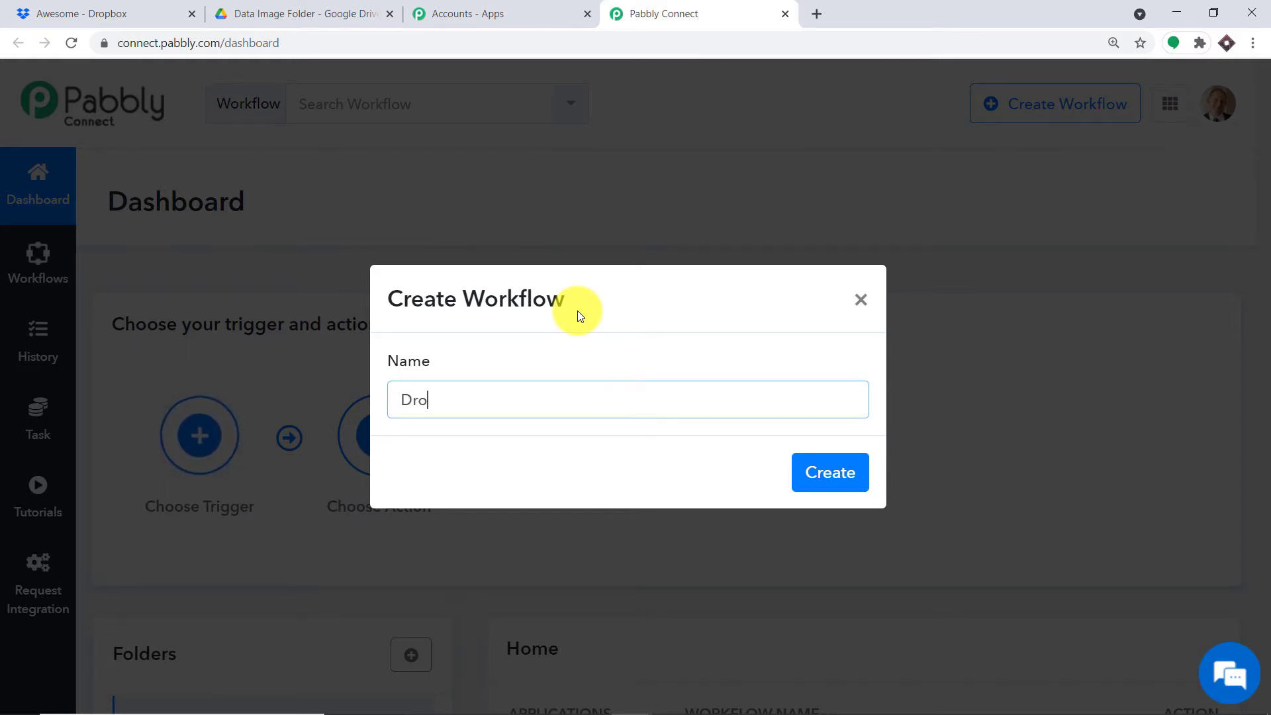
{"action": "type", "text": "pbox T"}
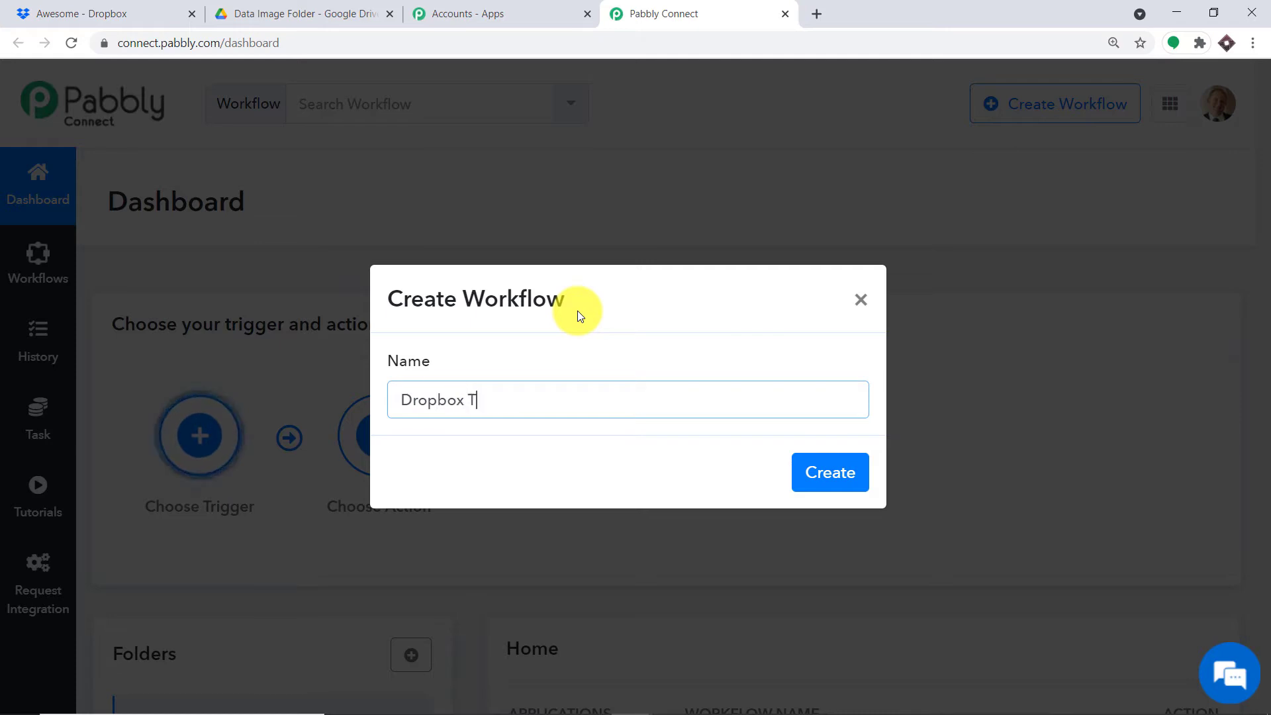
{"action": "type", "text": "o Googl"}
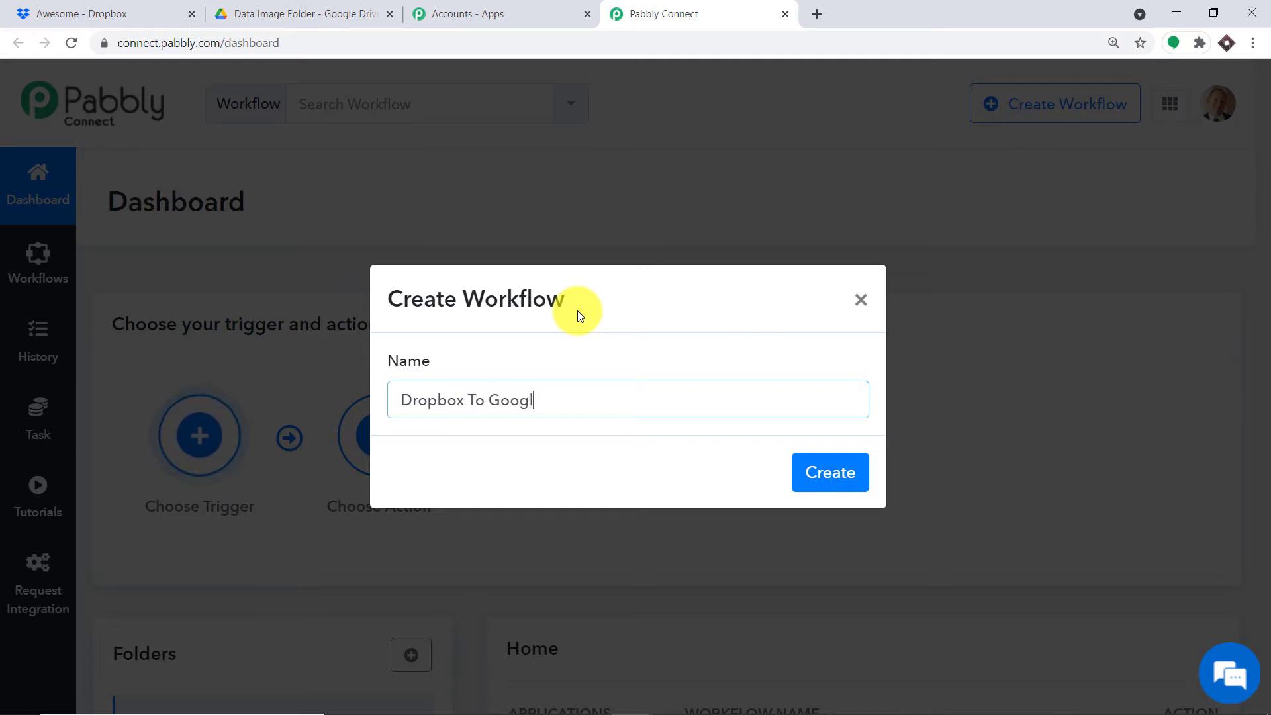
{"action": "type", "text": "e Drive"}
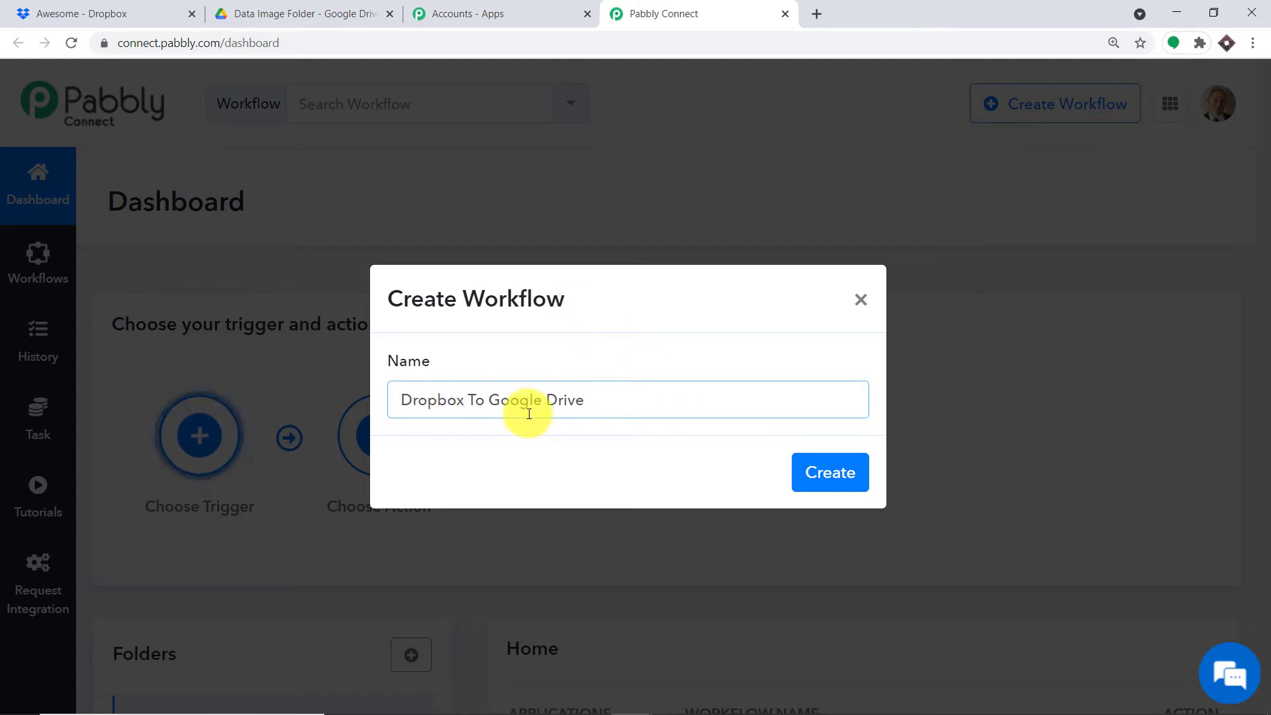
{"action": "left_click", "coordinate": [831, 474]}
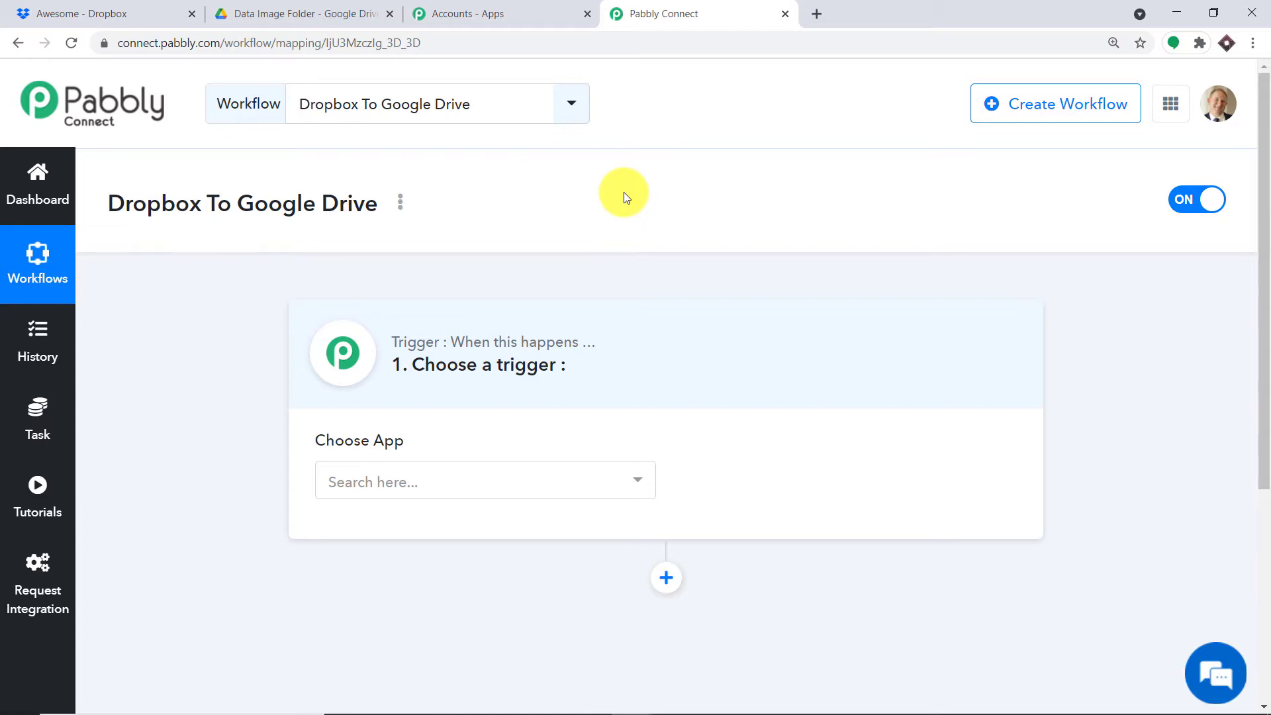
Step: Set Dropbox as the workflow's trigger app with New File as the trigger event
{"action": "scroll", "coordinate": [596, 278], "scroll_direction": "down", "scroll_amount": 3}
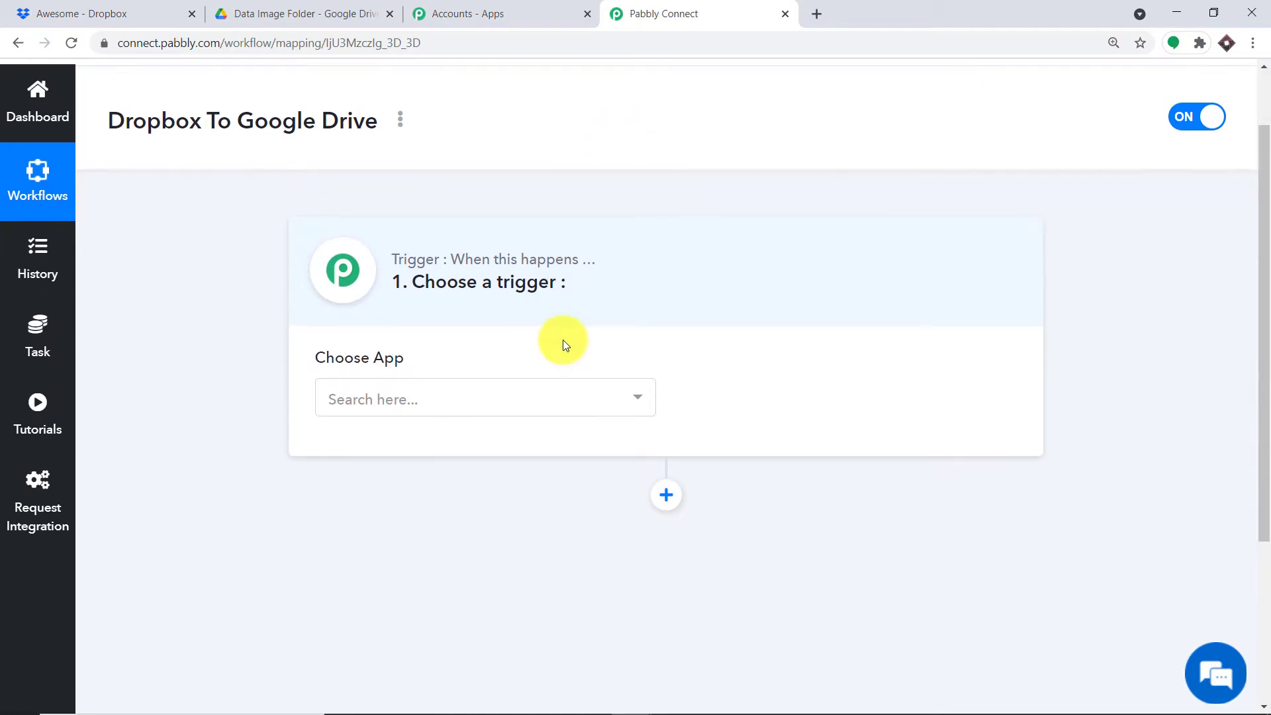
{"action": "left_click", "coordinate": [499, 323]}
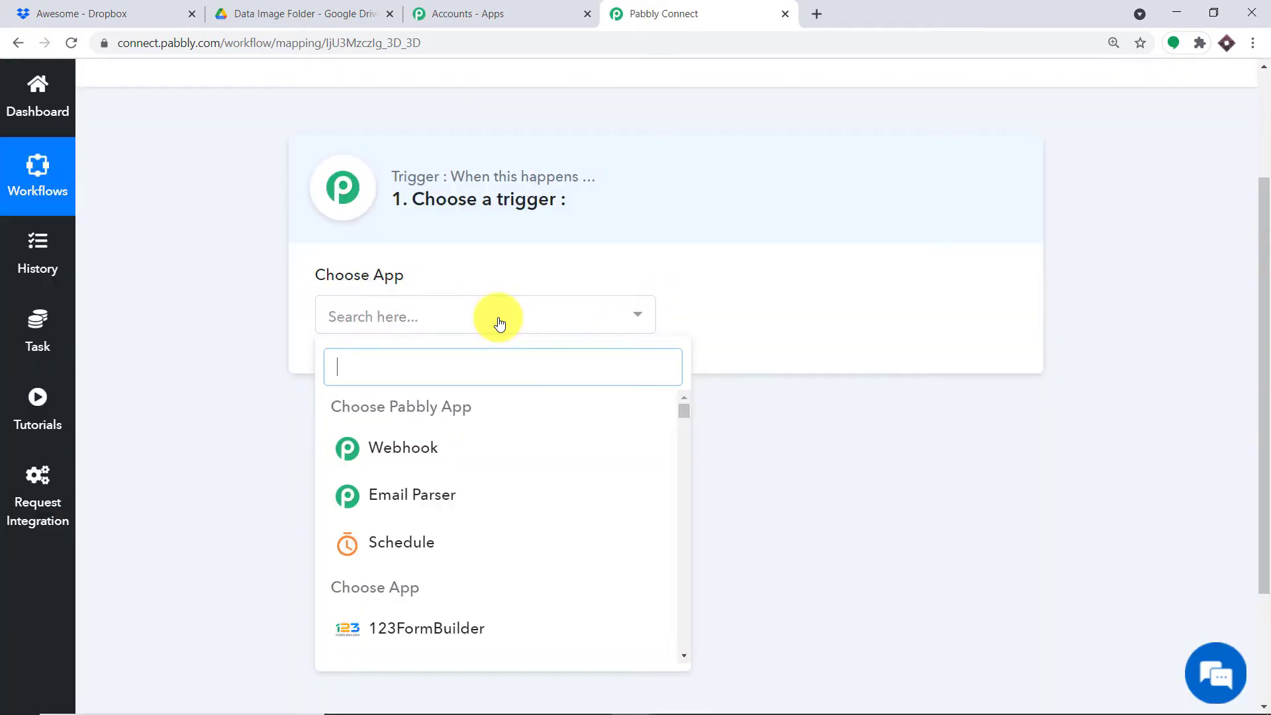
{"action": "type", "text": "dropx"}
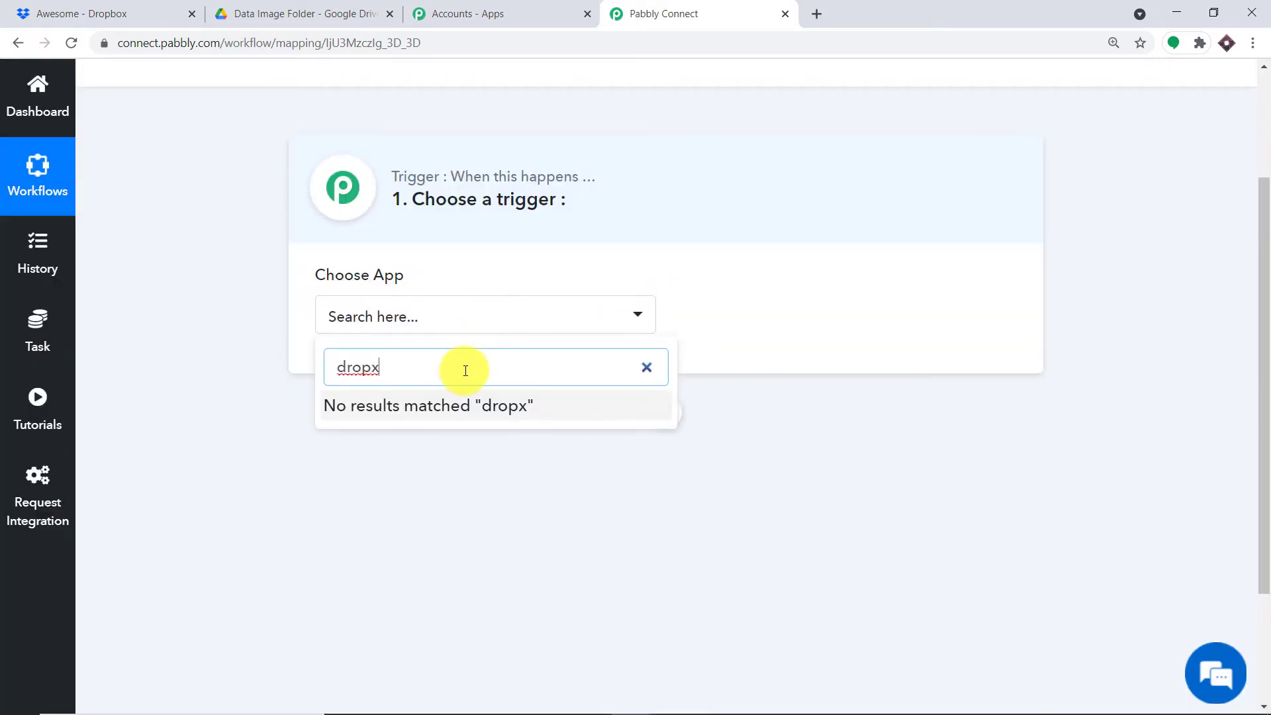
{"action": "key", "text": "BackSpace"}
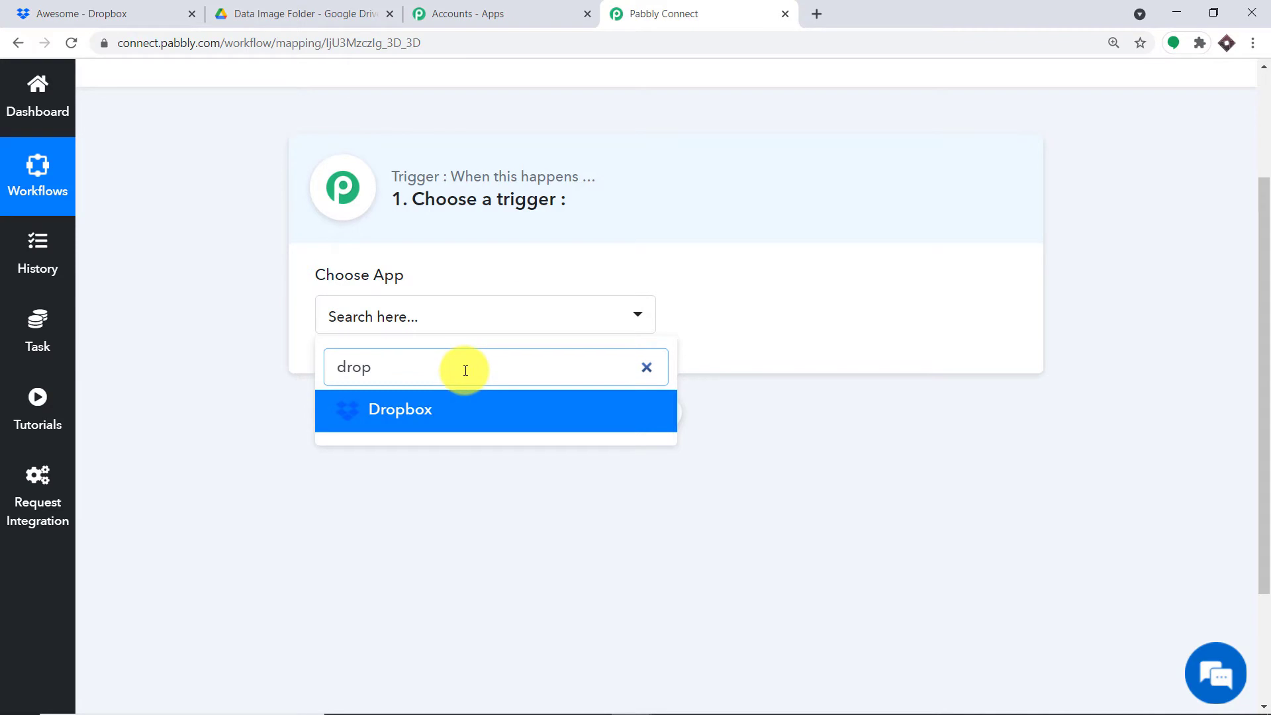
{"action": "left_click", "coordinate": [457, 415]}
{"action": "left_click", "coordinate": [804, 318]}
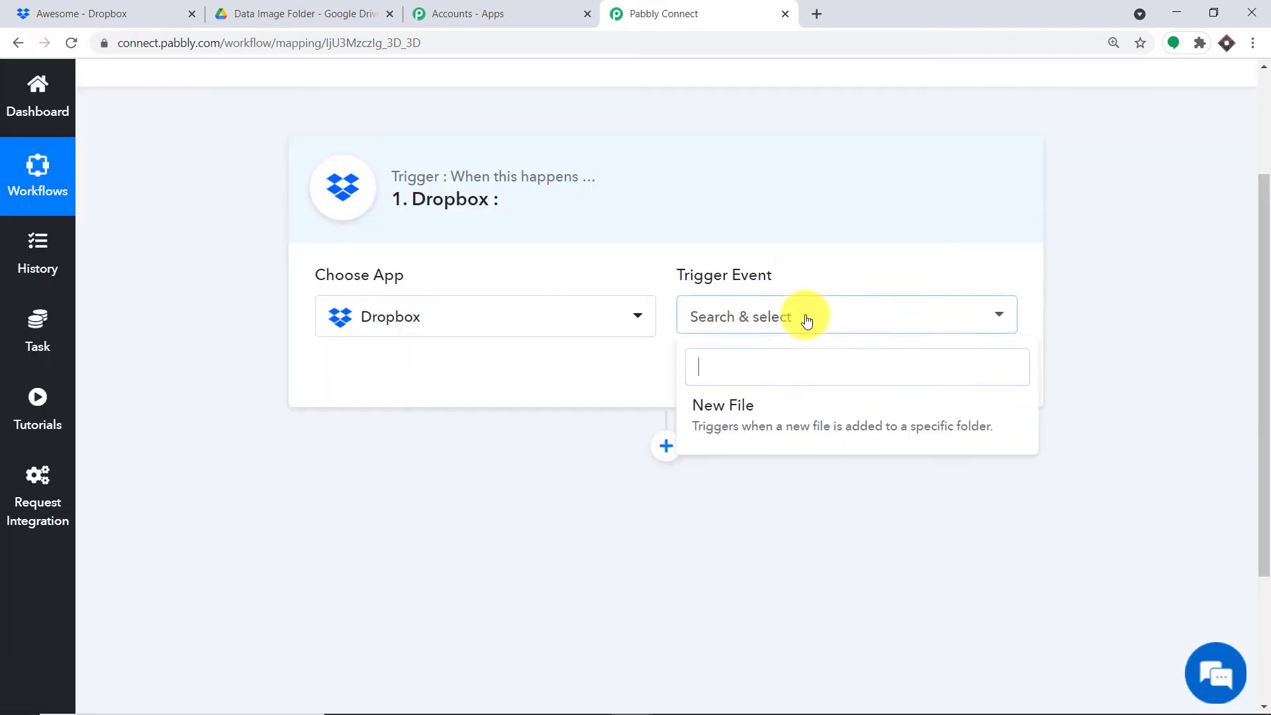
{"action": "left_click", "coordinate": [788, 417]}
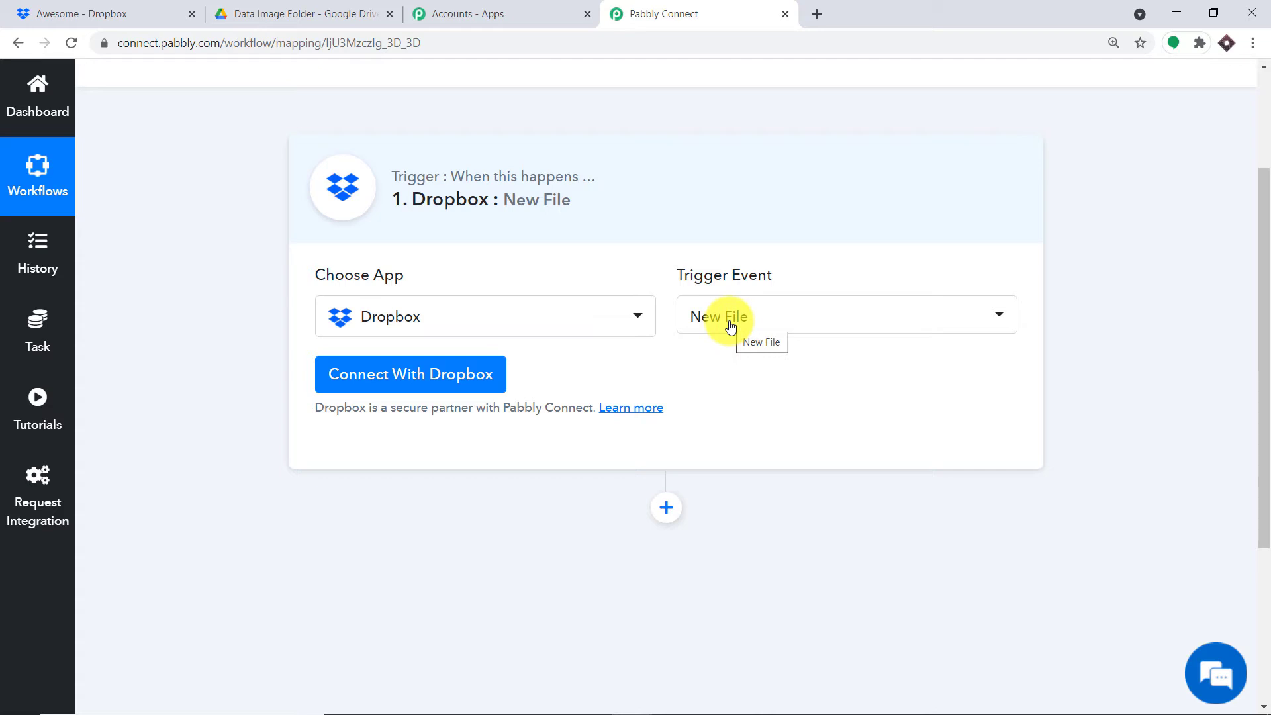
{"action": "left_click", "coordinate": [731, 326]}
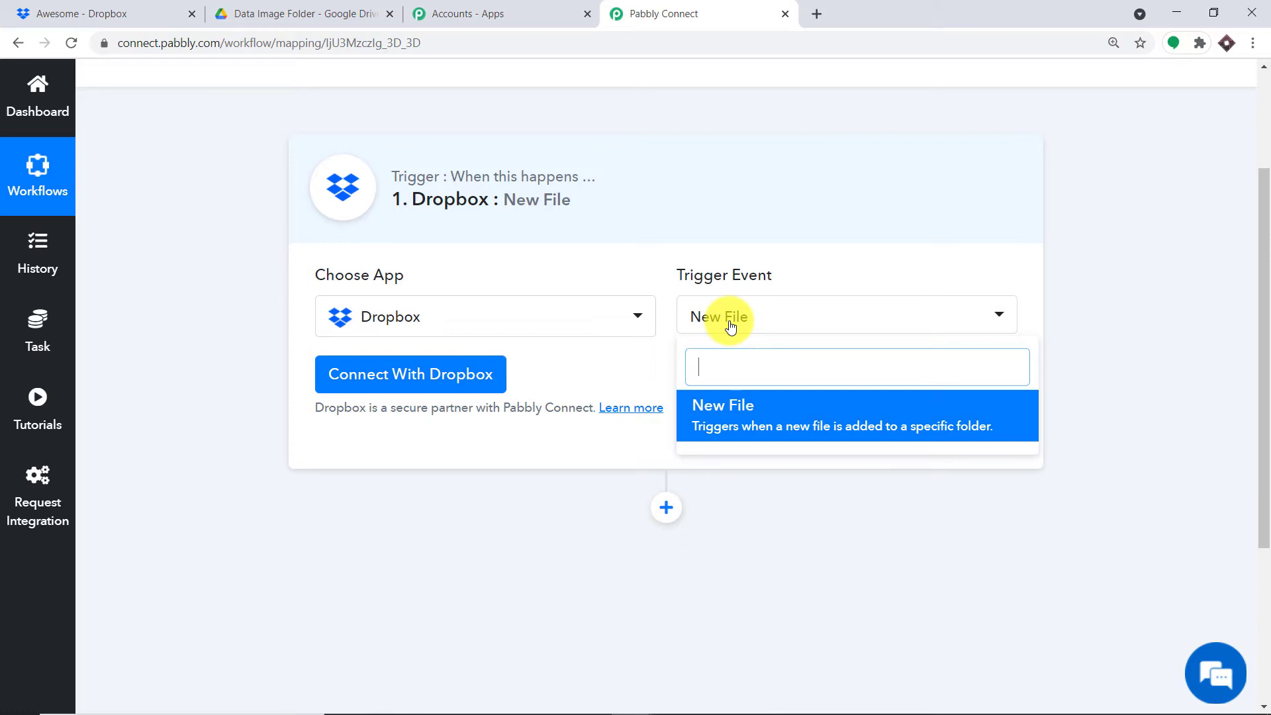
{"action": "left_click", "coordinate": [604, 358]}
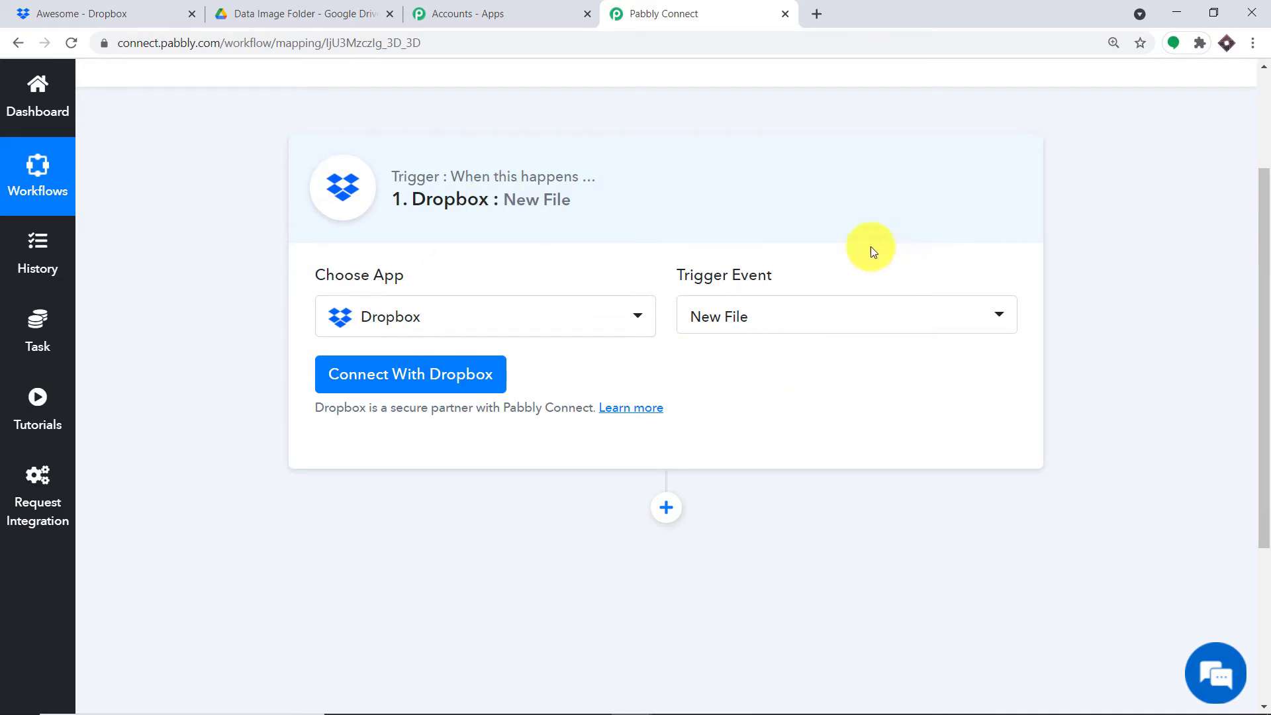
Step: Connect the trigger to the Dropbox account and acknowledge the authorization
{"action": "left_click", "coordinate": [427, 382]}
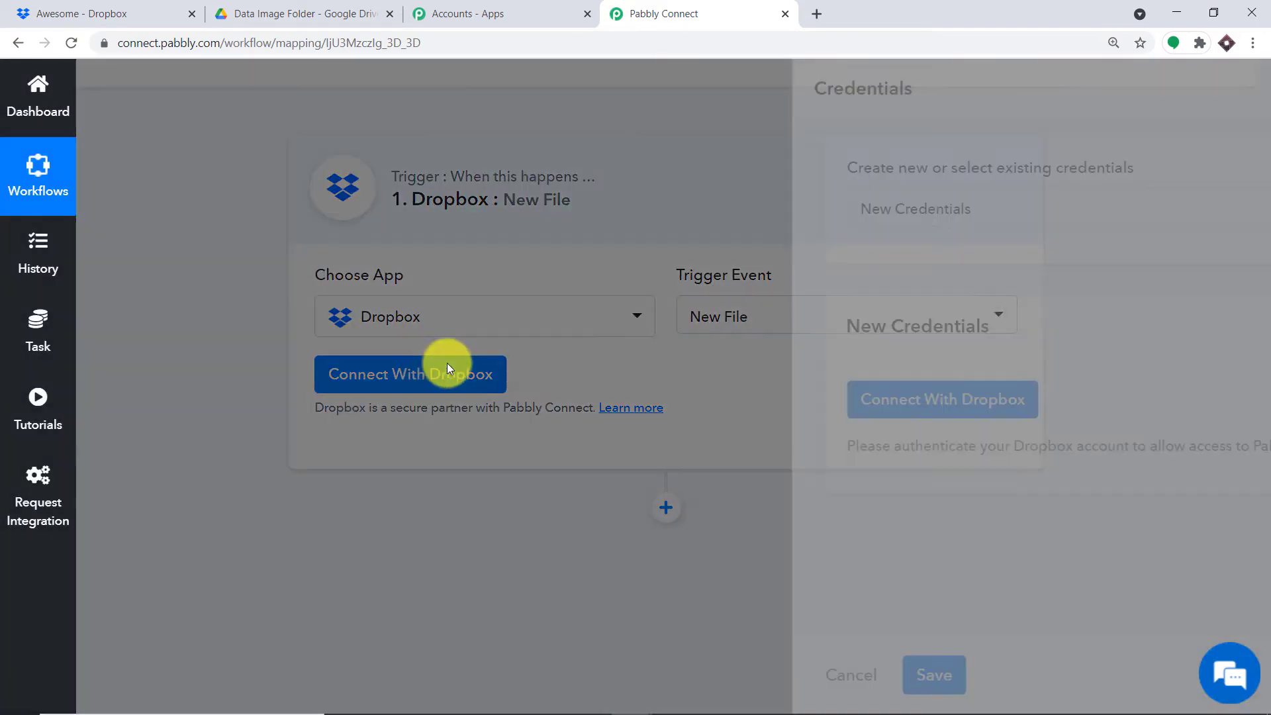
{"action": "left_click", "coordinate": [583, 400]}
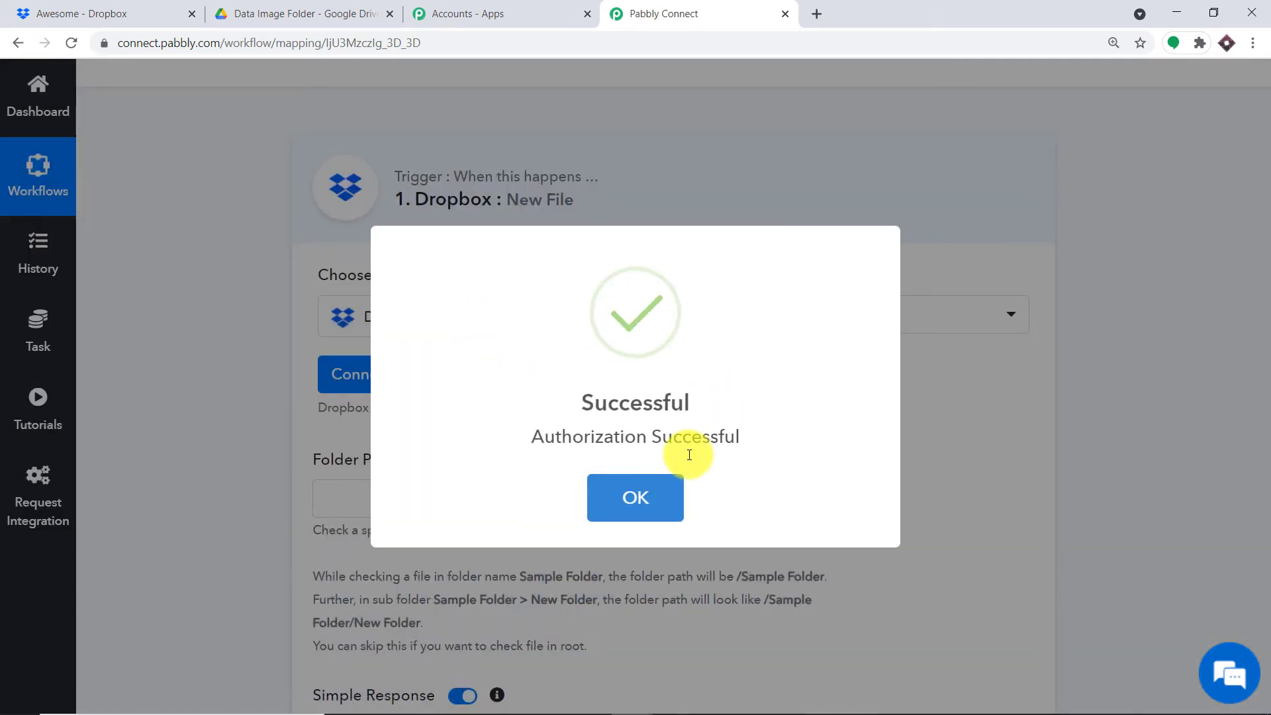
{"action": "left_click", "coordinate": [641, 502]}
Step: Copy the Awesome folder's name from Dropbox and set the trigger's Folder Path in Pabbly Connect to /Awesome
{"action": "scroll", "coordinate": [624, 301], "scroll_direction": "down", "scroll_amount": 4}
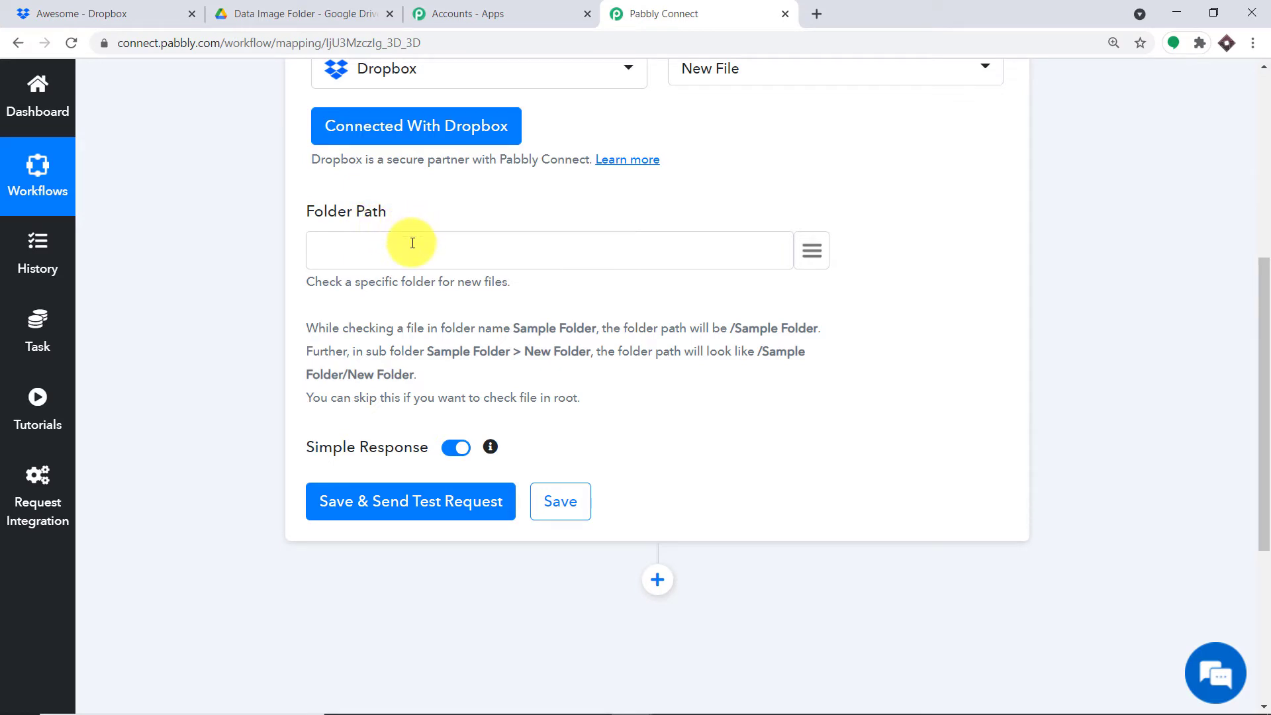
{"action": "left_click", "coordinate": [156, 12]}
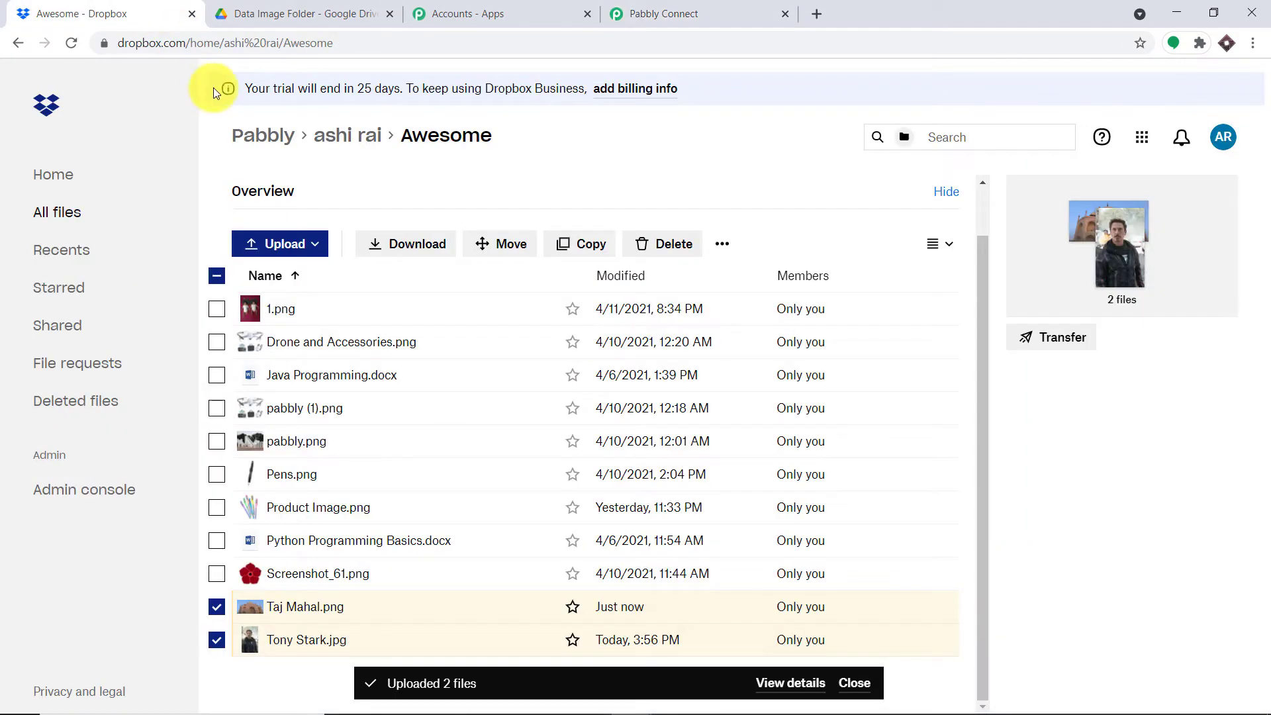
{"action": "left_click", "coordinate": [53, 172]}
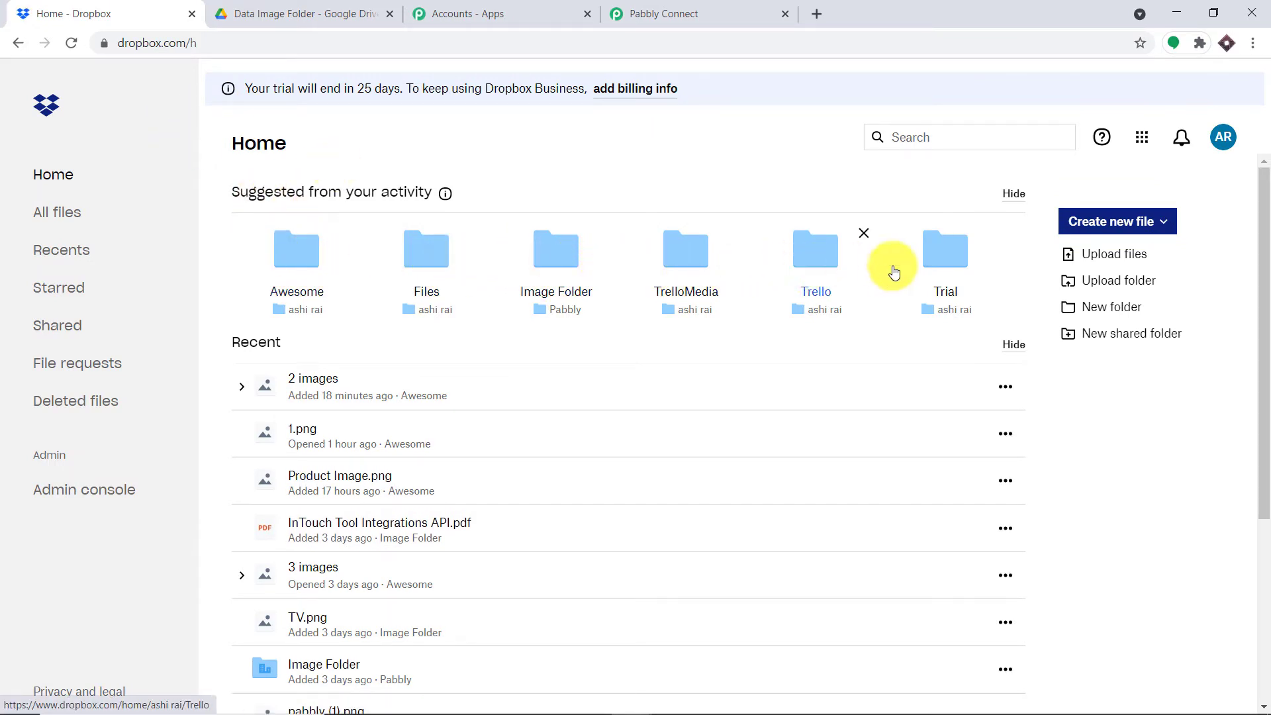
{"action": "left_click", "coordinate": [292, 257]}
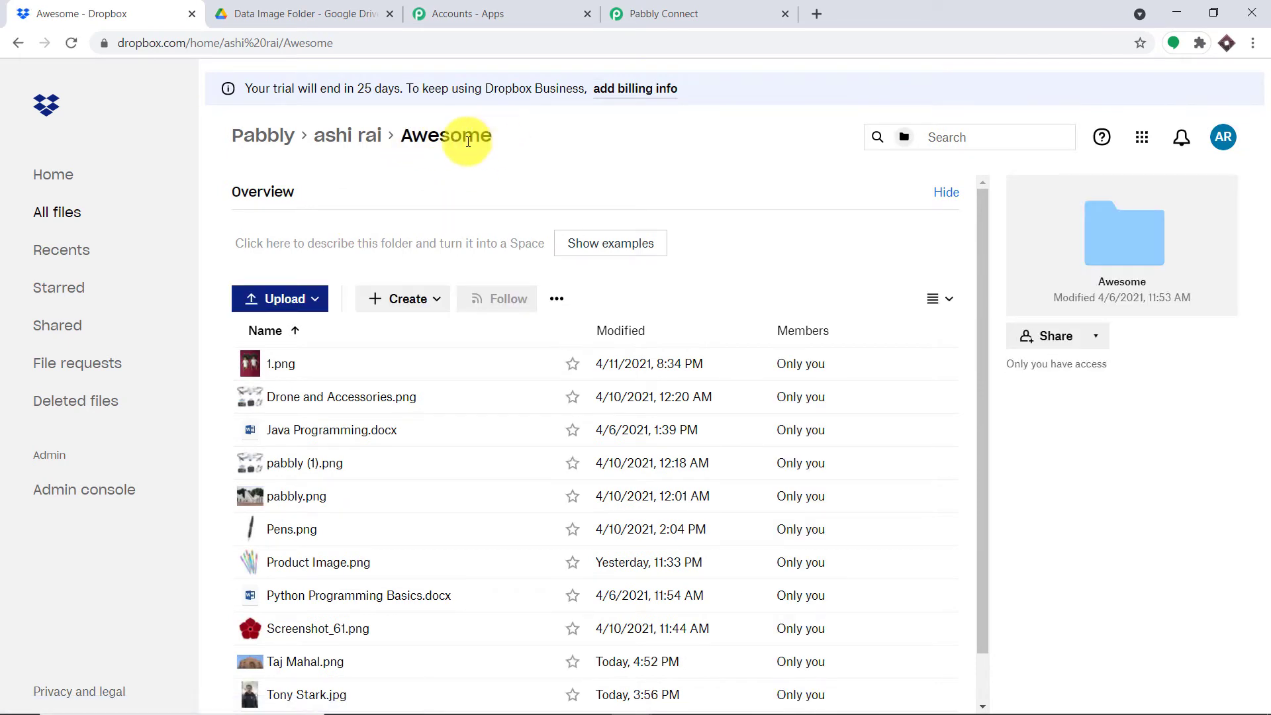
{"action": "left_click_drag", "start_coordinate": [445, 136], "coordinate": [405, 139]}
{"action": "right_click", "coordinate": [405, 139]}
{"action": "left_click", "coordinate": [427, 150]}
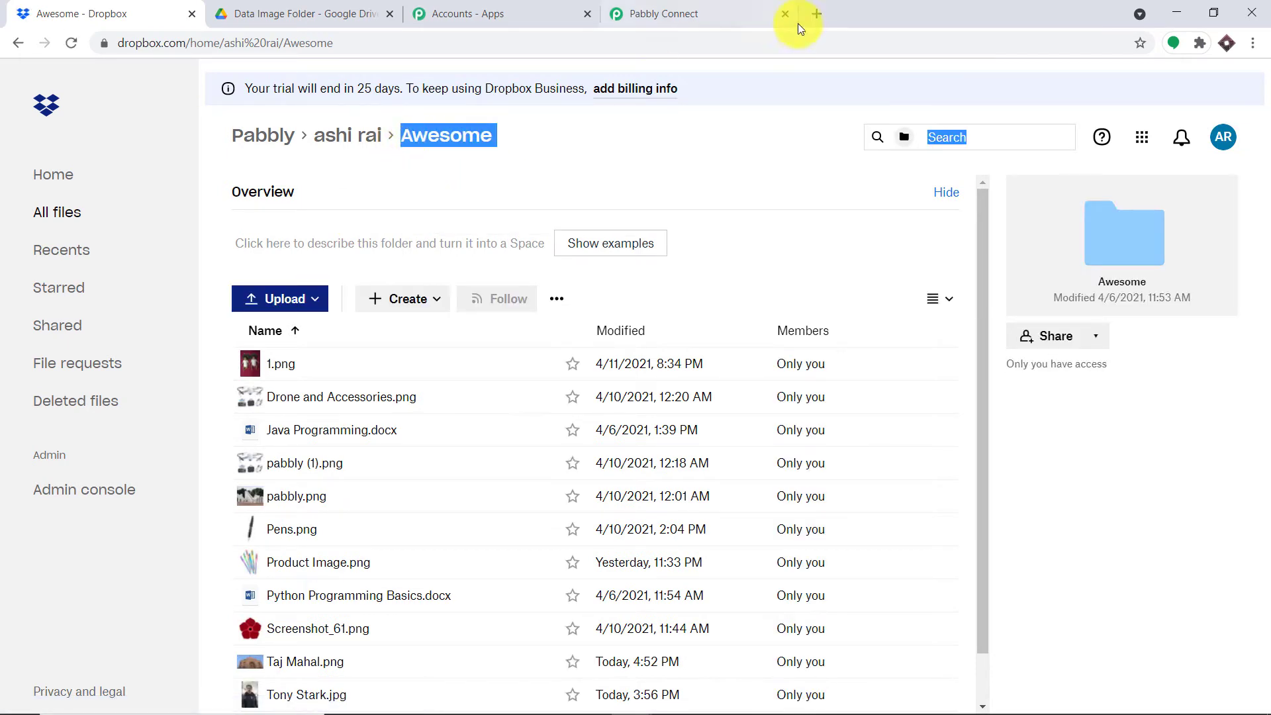
{"action": "left_click", "coordinate": [682, 14]}
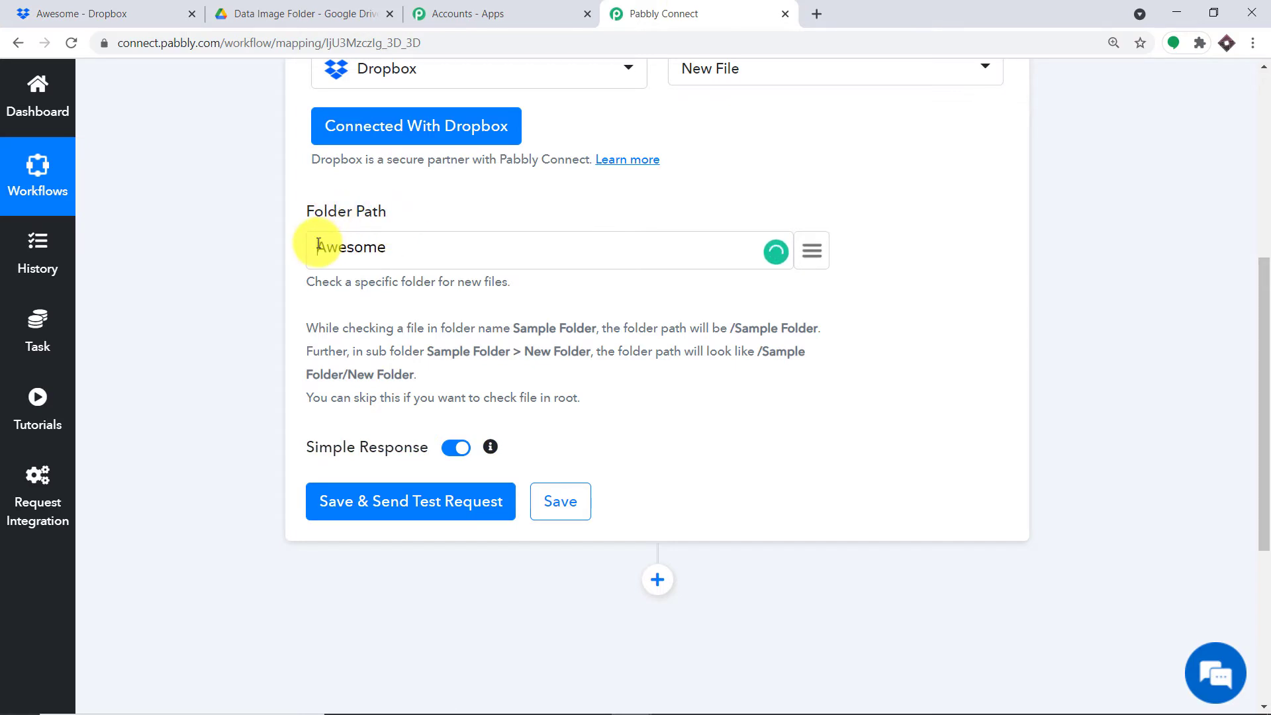
{"action": "type", "text": "/"}
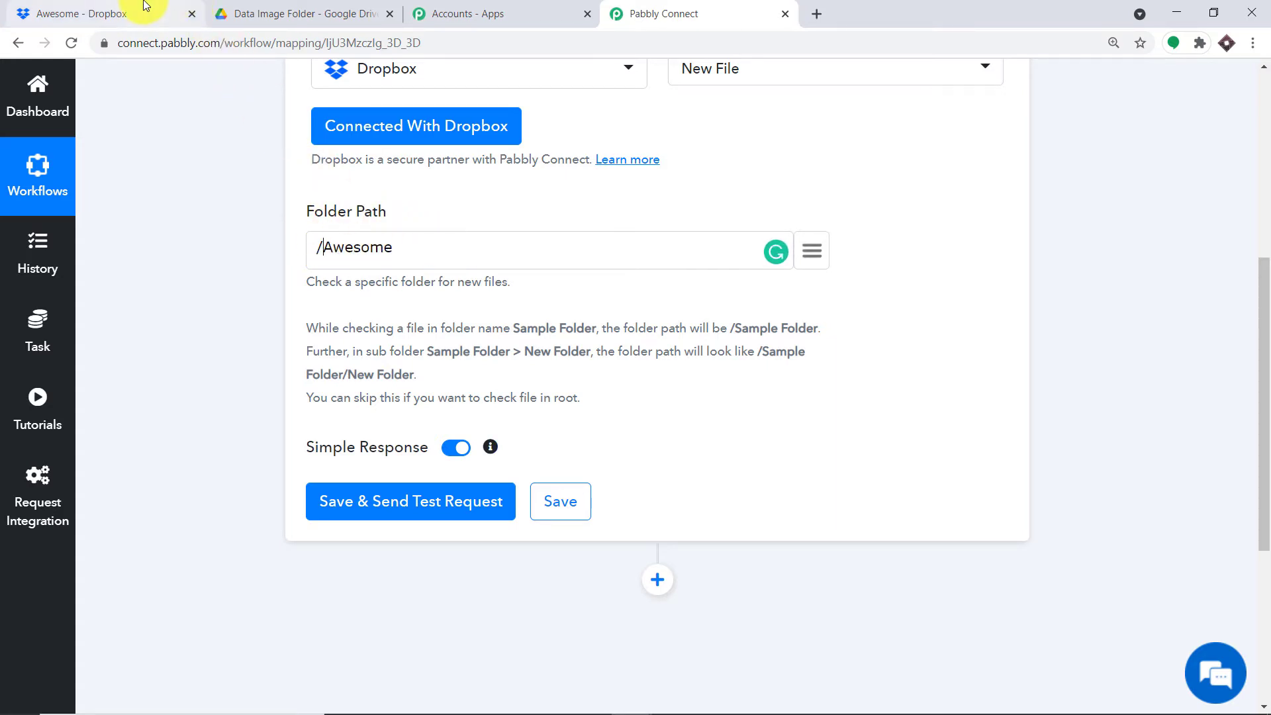
Step: Switch to Dropbox and upload the stud image from the Desktop to the Awesome folder
{"action": "left_click", "coordinate": [163, 14]}
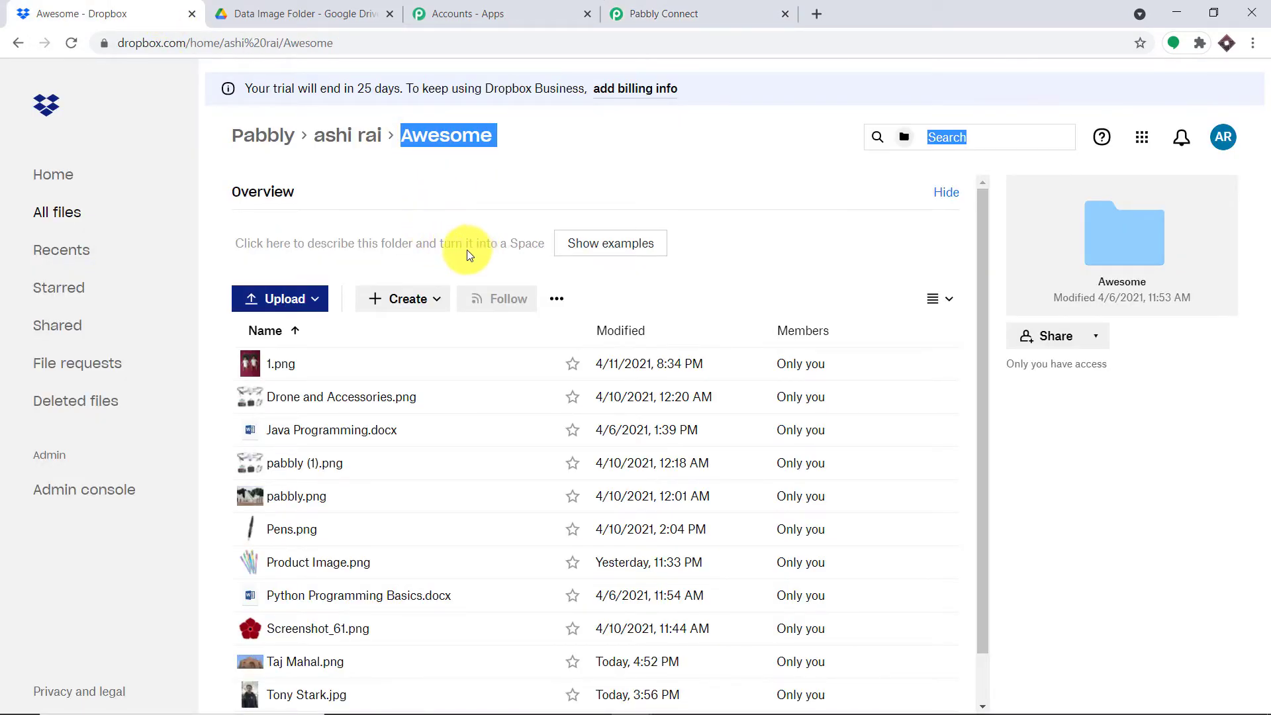
{"action": "left_click", "coordinate": [299, 298]}
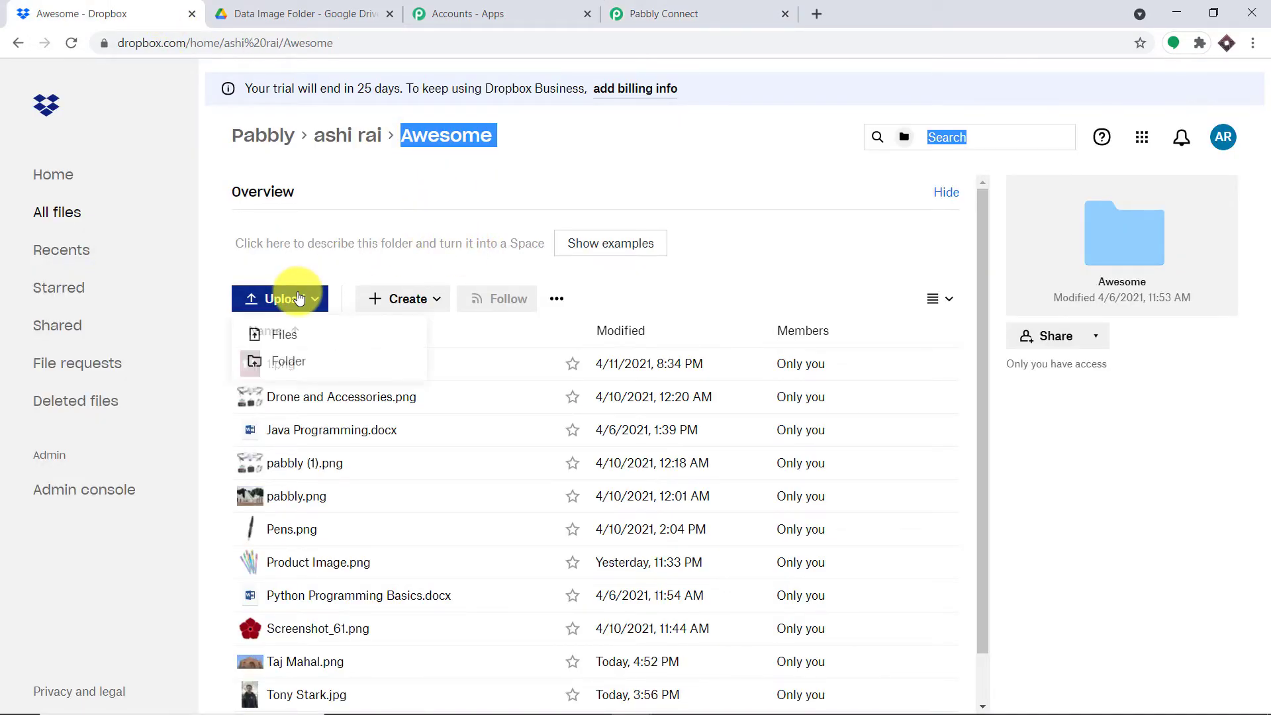
{"action": "left_click", "coordinate": [286, 332]}
{"action": "scroll", "coordinate": [482, 238], "scroll_direction": "down", "scroll_amount": 5}
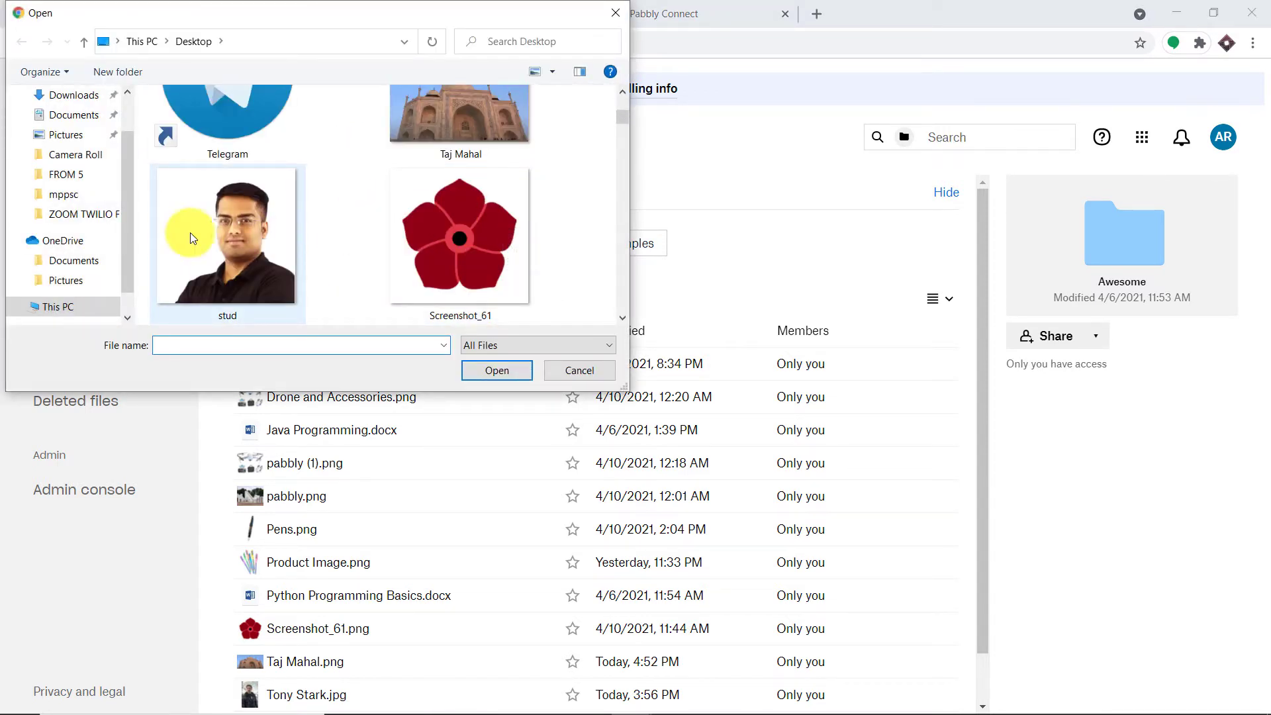
{"action": "left_click", "coordinate": [232, 226]}
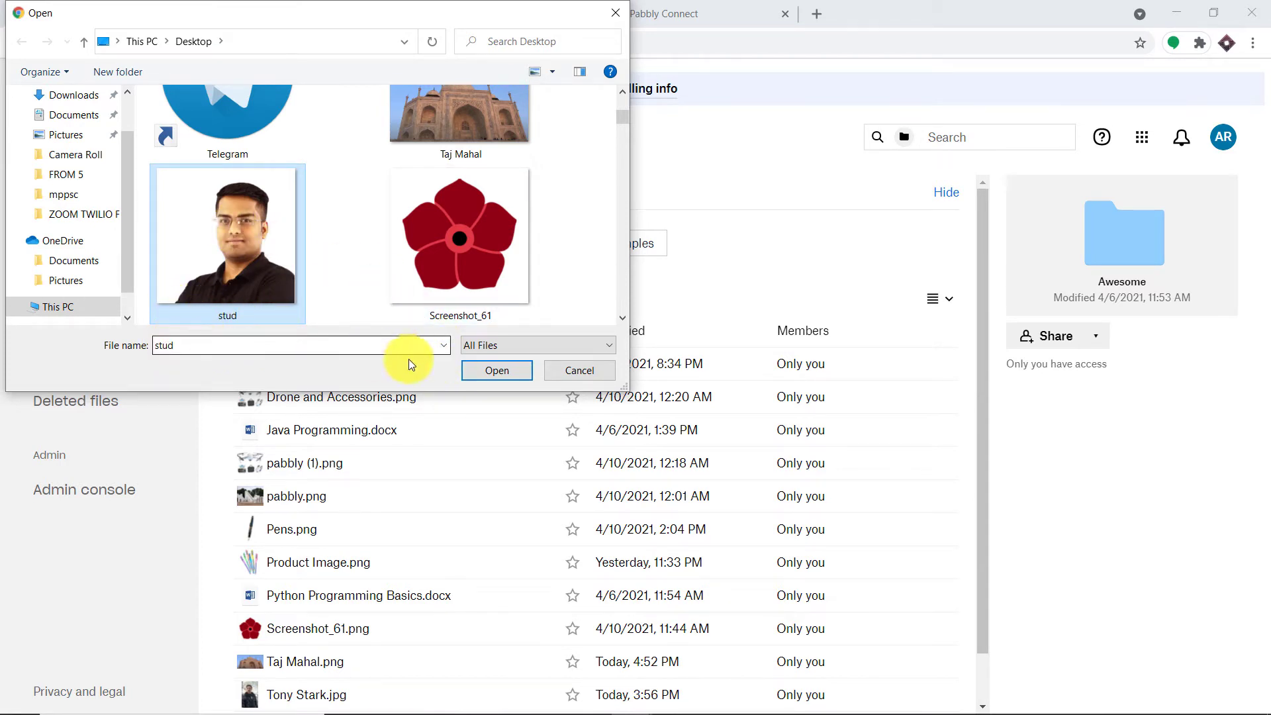
{"action": "left_click", "coordinate": [492, 373]}
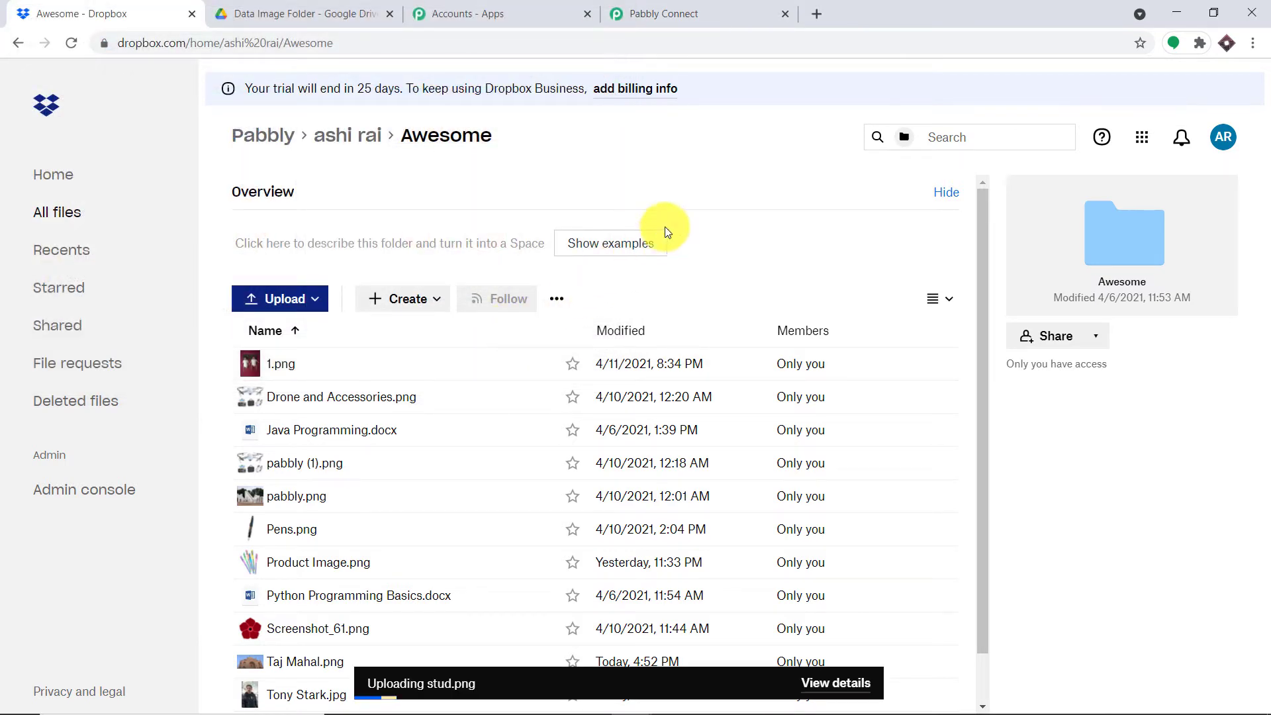
{"action": "scroll", "coordinate": [629, 373], "scroll_direction": "down", "scroll_amount": 1}
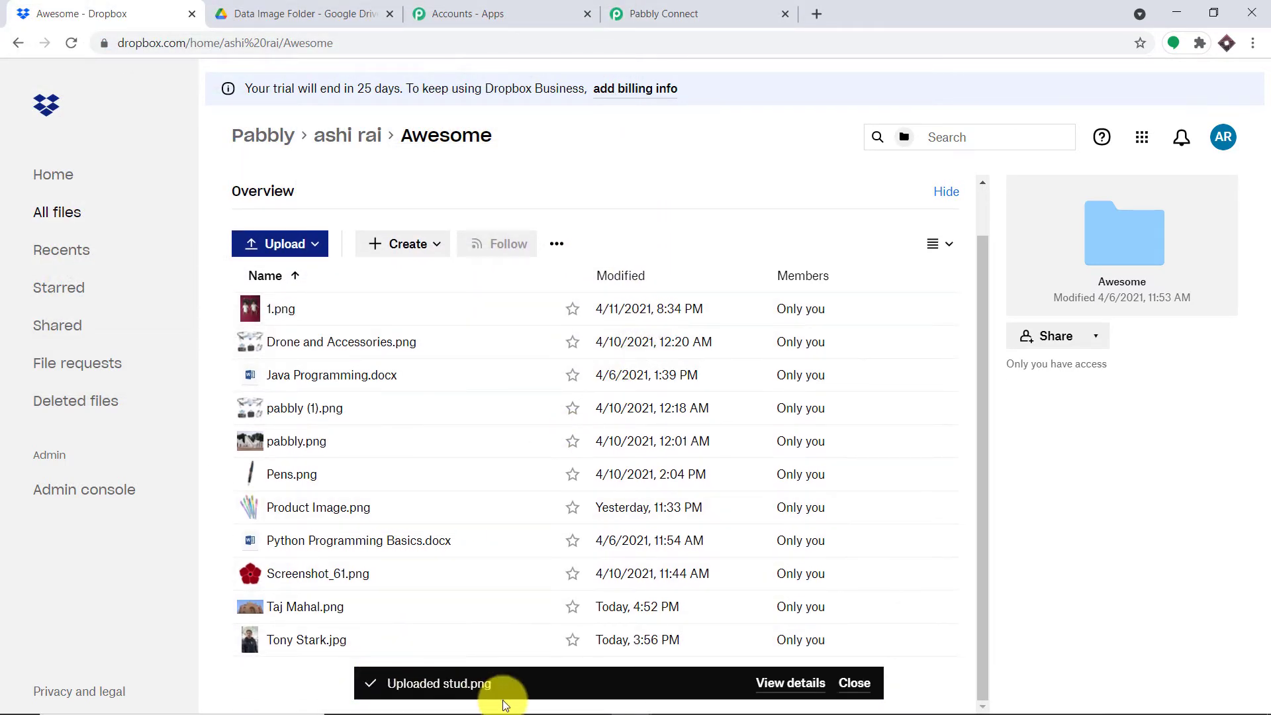
Step: Check stud.png in the Dropbox folder, then save the trigger in Pabbly Connect and send a test request
{"action": "left_click", "coordinate": [695, 12]}
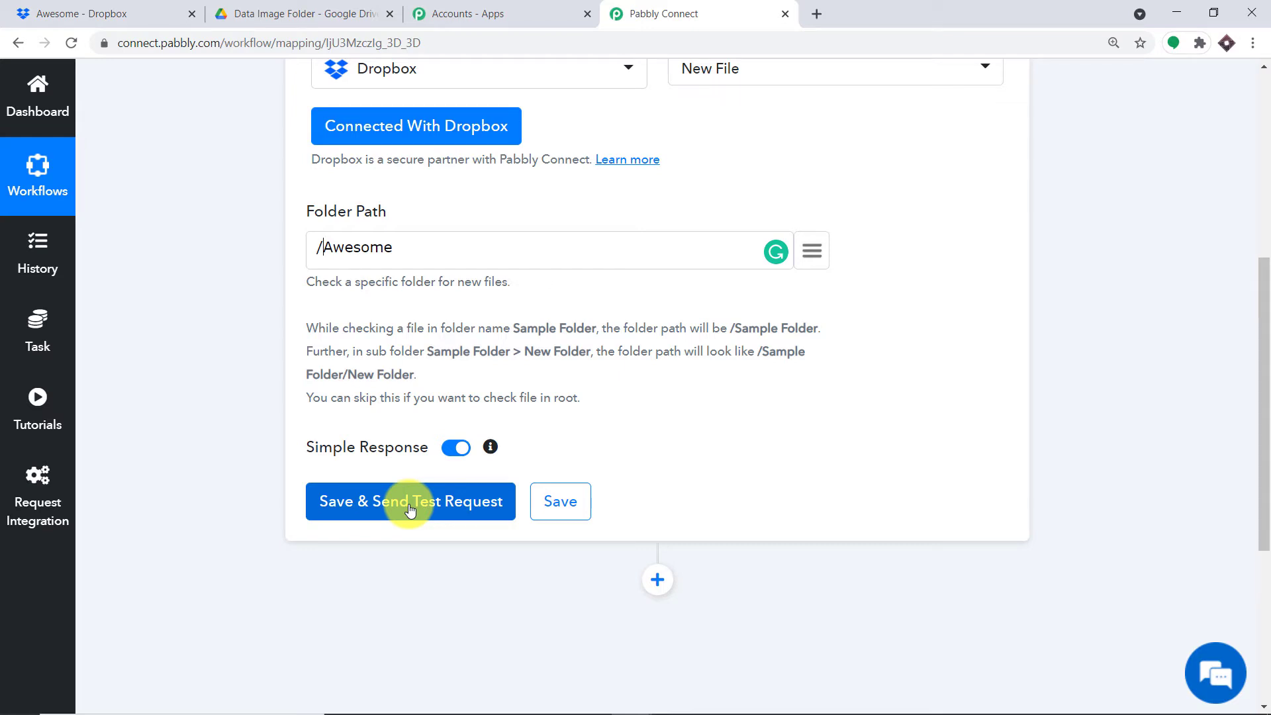
{"action": "left_click", "coordinate": [124, 8]}
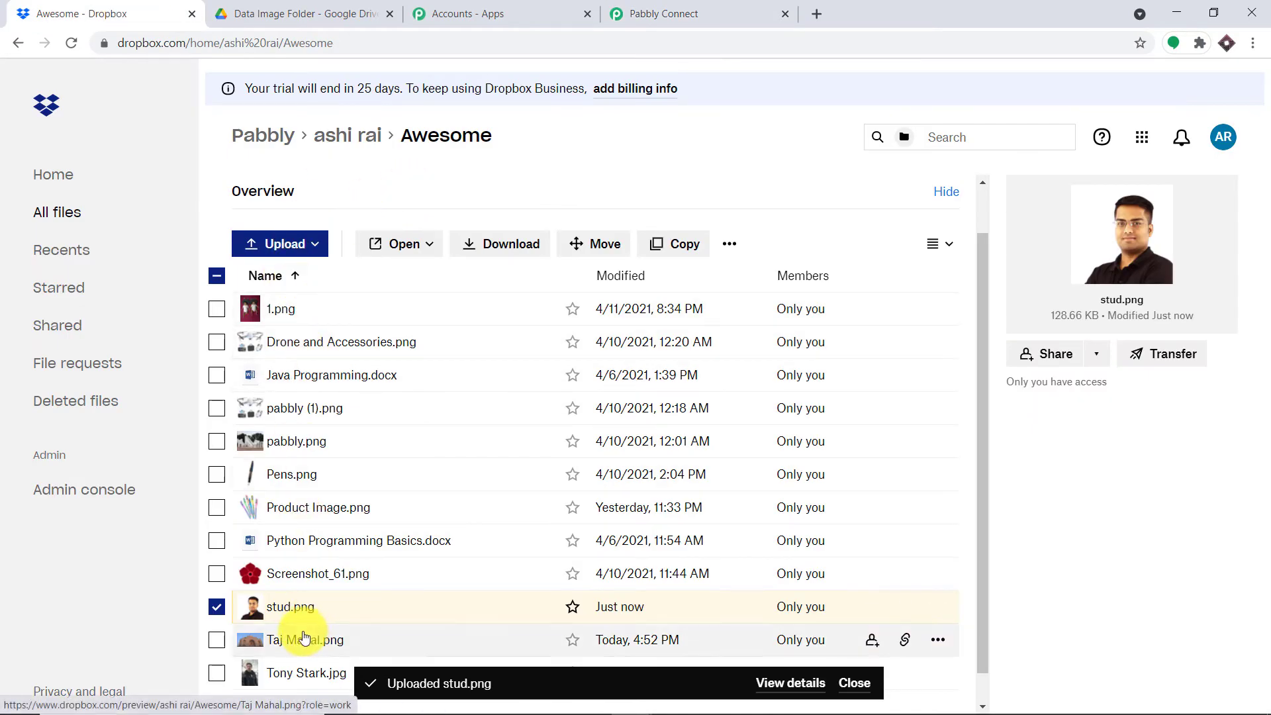
{"action": "left_click", "coordinate": [689, 13]}
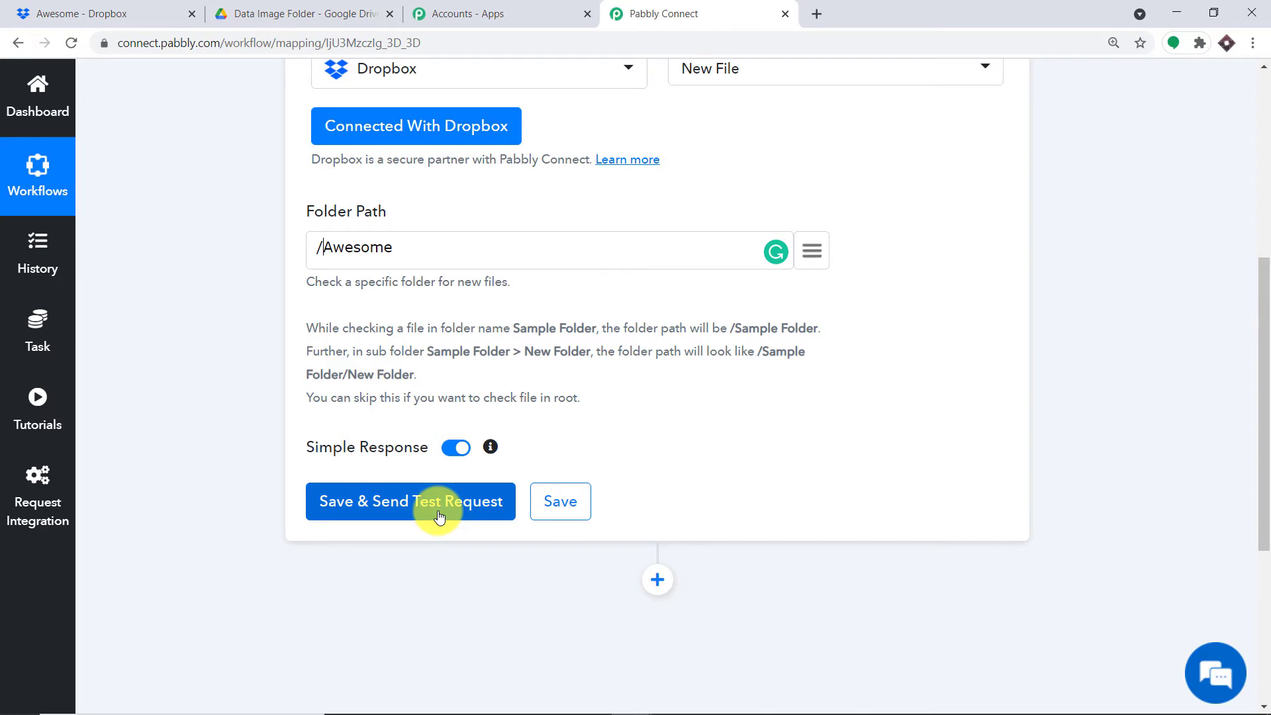
{"action": "left_click", "coordinate": [100, 10]}
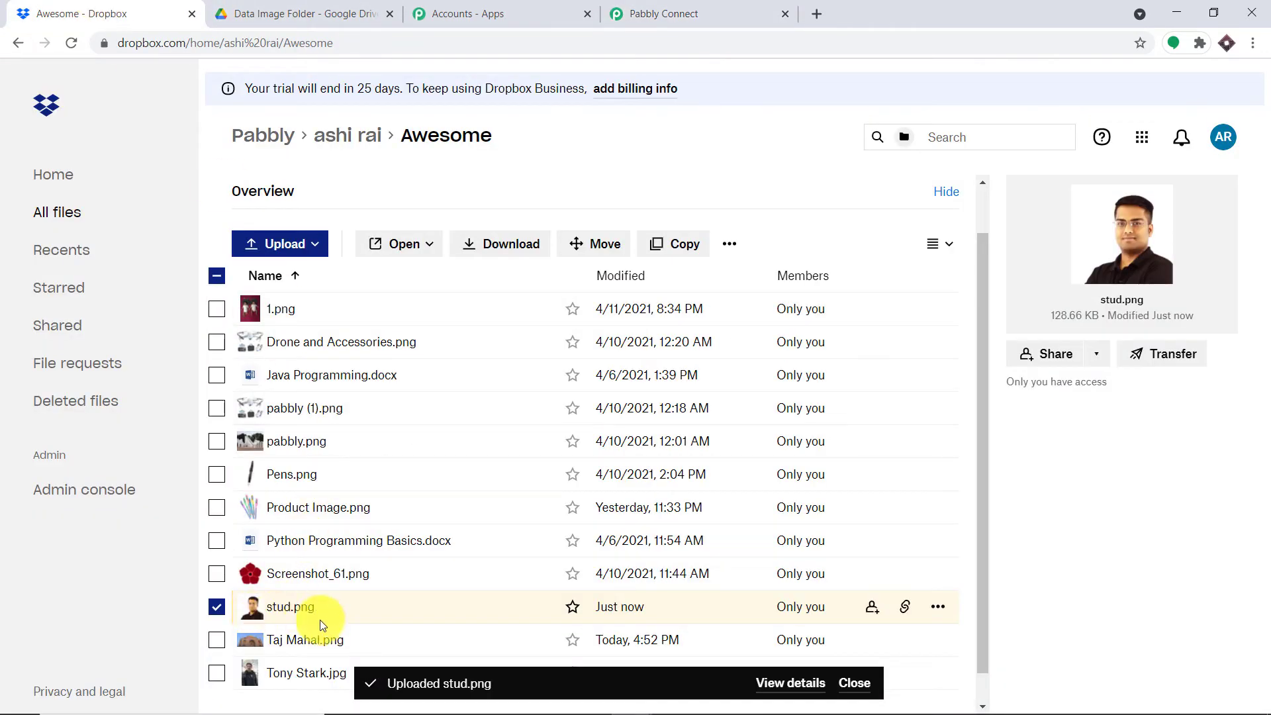
{"action": "left_click", "coordinate": [699, 12]}
{"action": "scroll", "coordinate": [416, 470], "scroll_direction": "down", "scroll_amount": 1}
{"action": "scroll", "coordinate": [416, 470], "scroll_direction": "down", "scroll_amount": 2}
{"action": "left_click", "coordinate": [403, 343]}
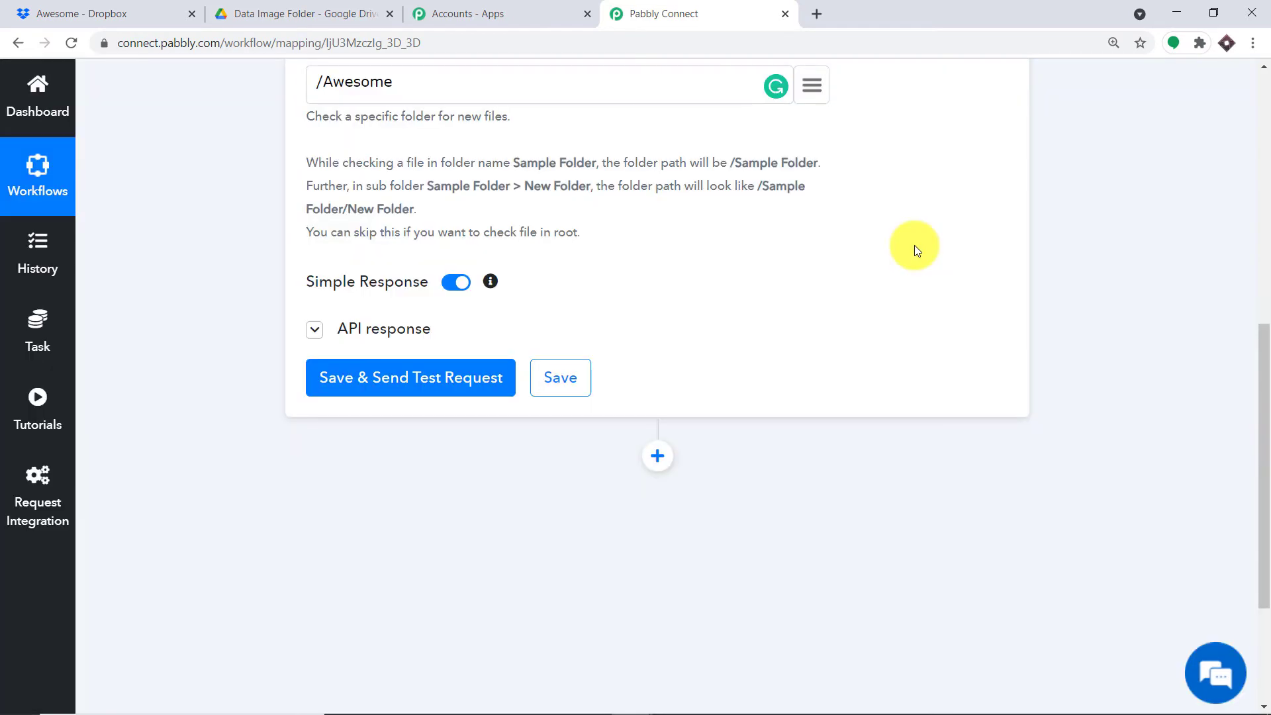
Step: Review the trigger's API response, enlarge the res3 > shareable_link value and copy the full link
{"action": "scroll", "coordinate": [881, 291], "scroll_direction": "down", "scroll_amount": 1}
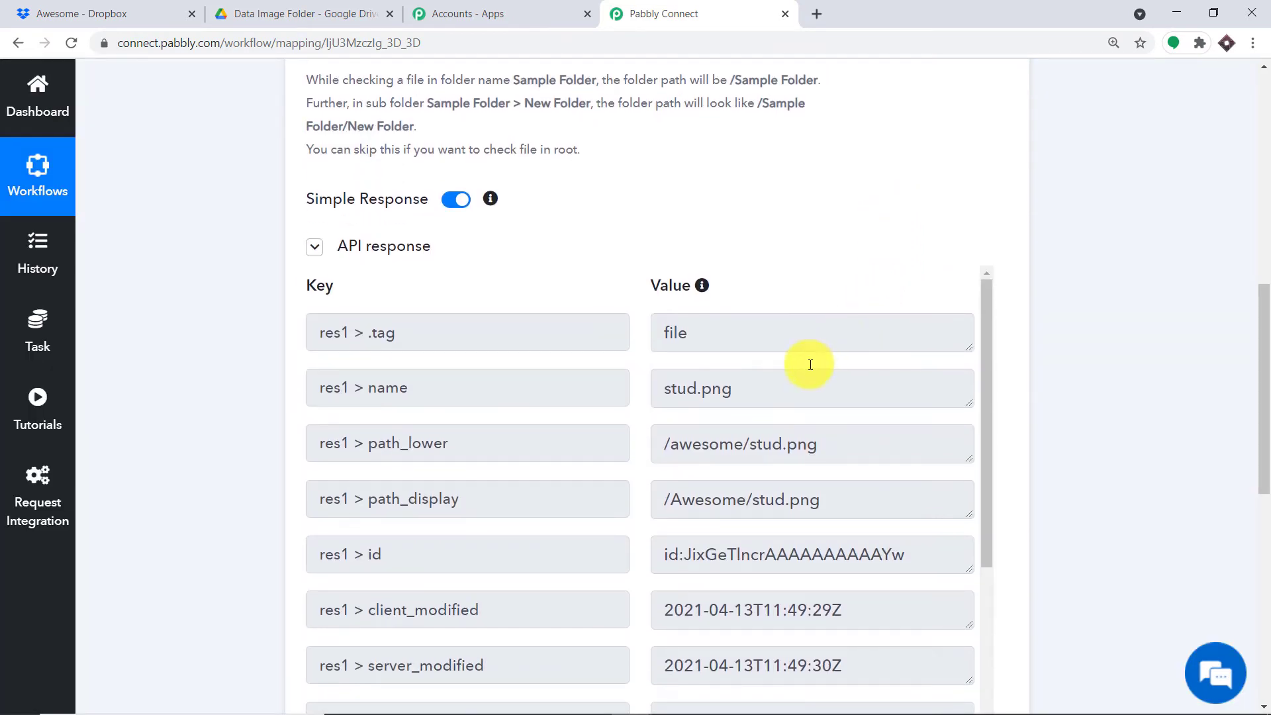
{"action": "scroll", "coordinate": [809, 366], "scroll_direction": "down", "scroll_amount": 1}
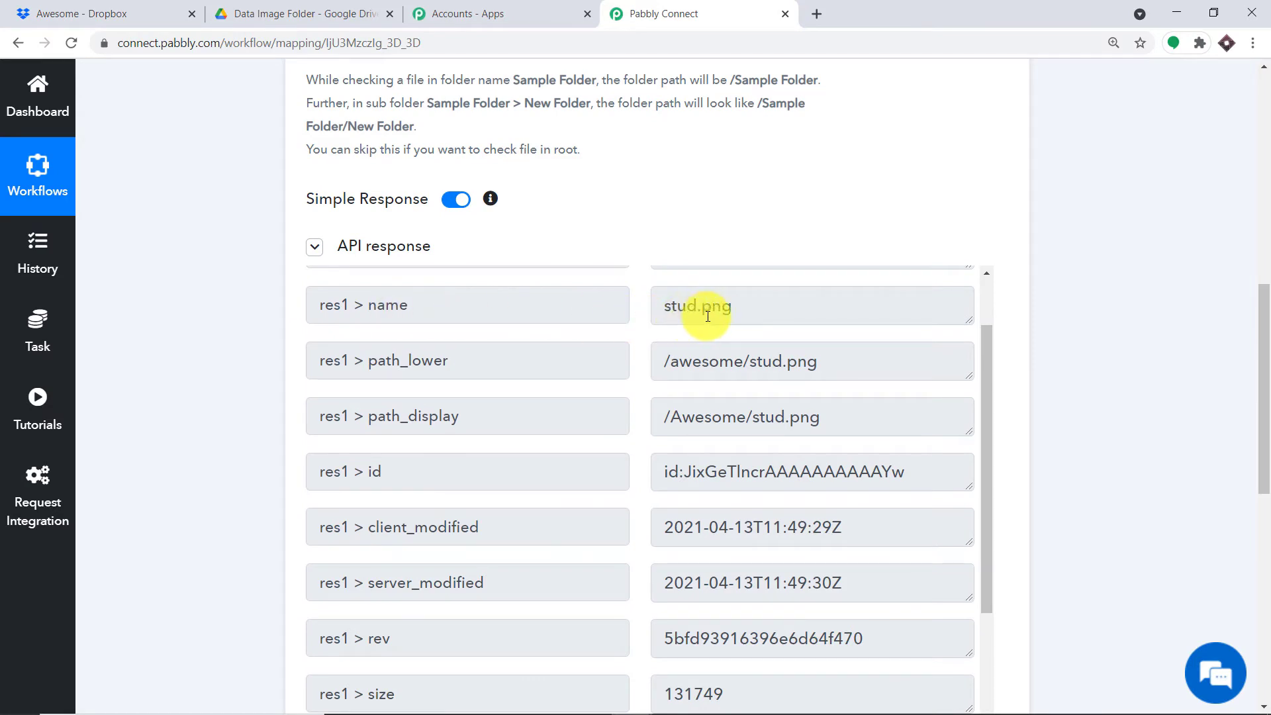
{"action": "left_click_drag", "start_coordinate": [1263, 355], "coordinate": [1263, 464]}
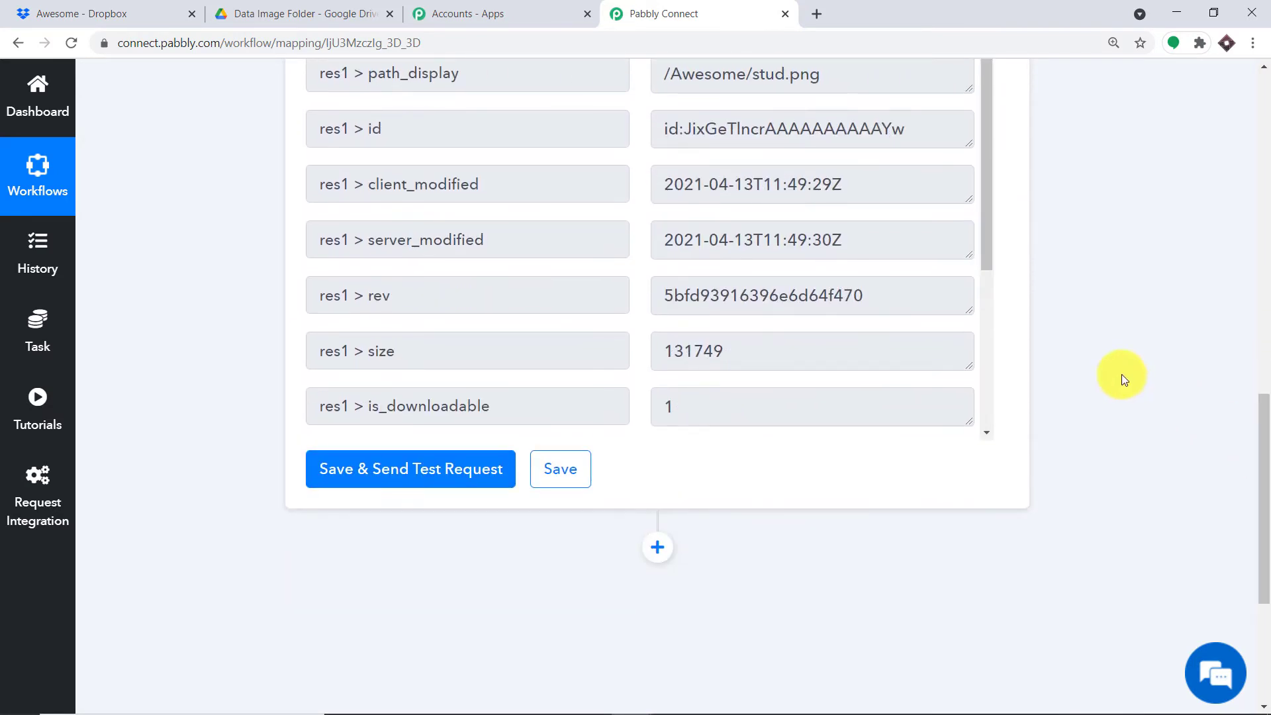
{"action": "scroll", "coordinate": [913, 227], "scroll_direction": "down", "scroll_amount": 4}
{"action": "scroll", "coordinate": [910, 232], "scroll_direction": "down", "scroll_amount": 1}
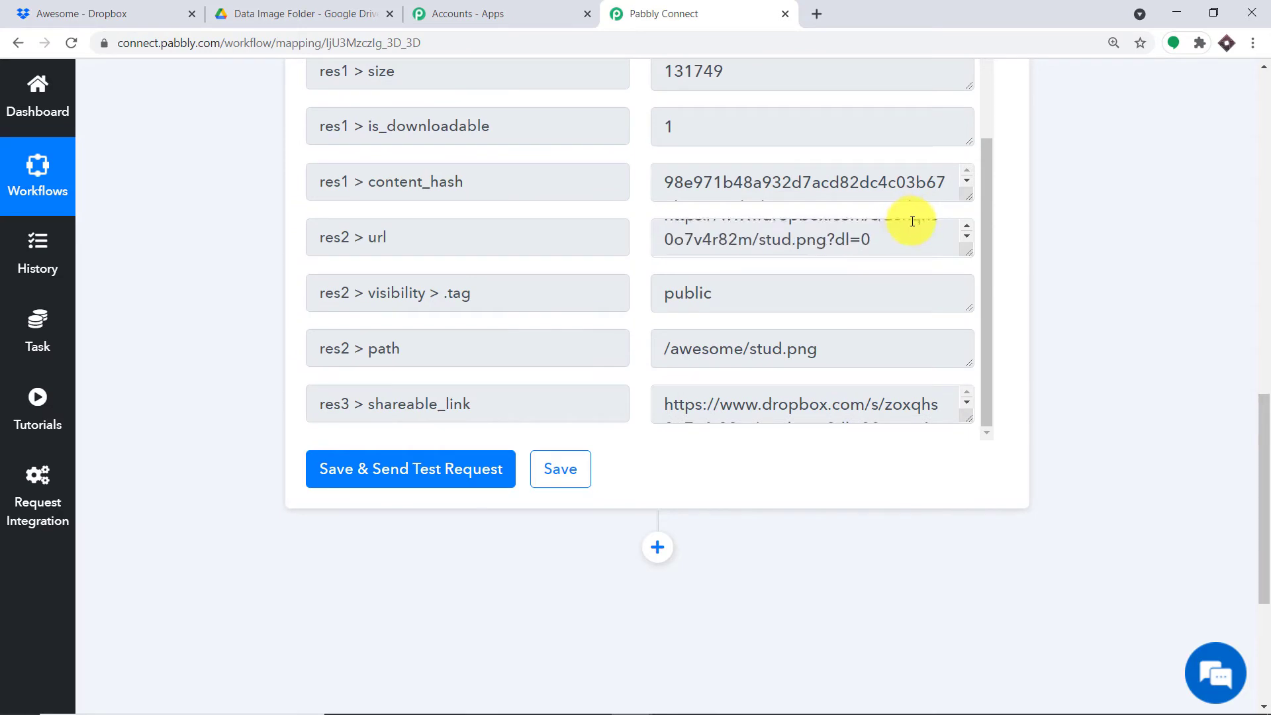
{"action": "left_click_drag", "start_coordinate": [967, 418], "coordinate": [976, 531]}
{"action": "scroll", "coordinate": [992, 428], "scroll_direction": "down", "scroll_amount": 3}
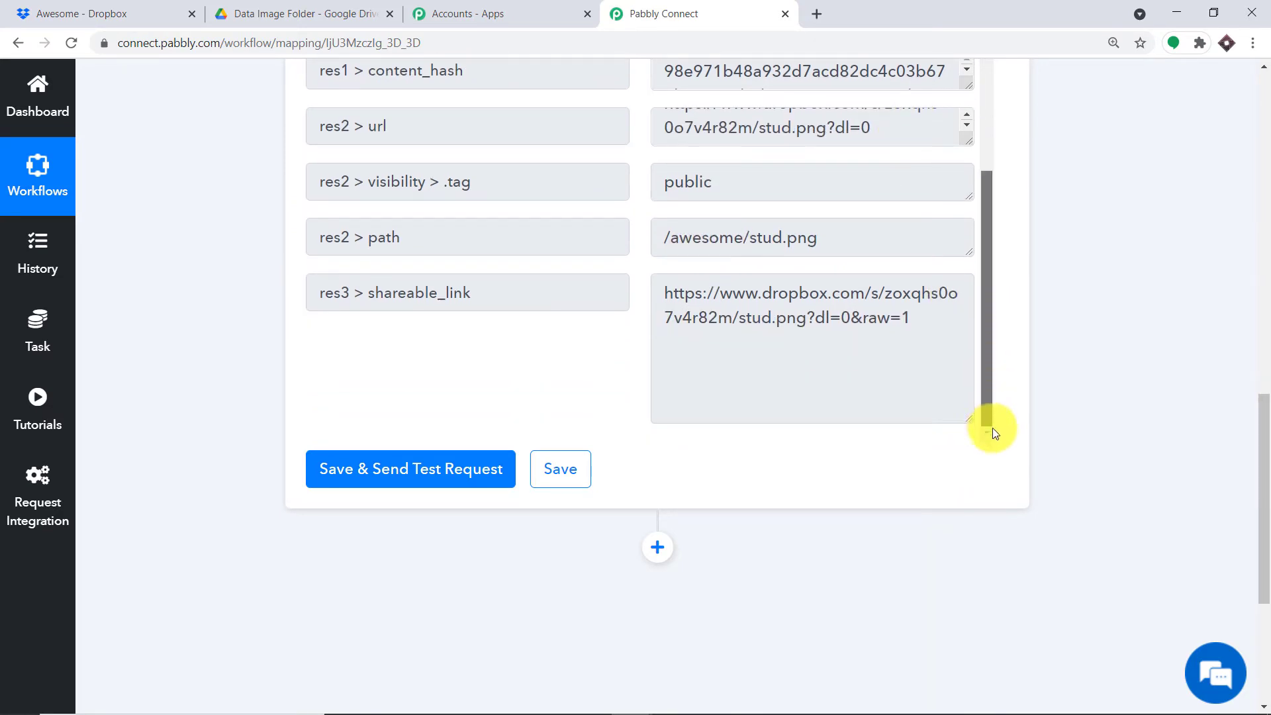
{"action": "scroll", "coordinate": [930, 357], "scroll_direction": "up", "scroll_amount": 3}
{"action": "scroll", "coordinate": [881, 348], "scroll_direction": "down", "scroll_amount": 3}
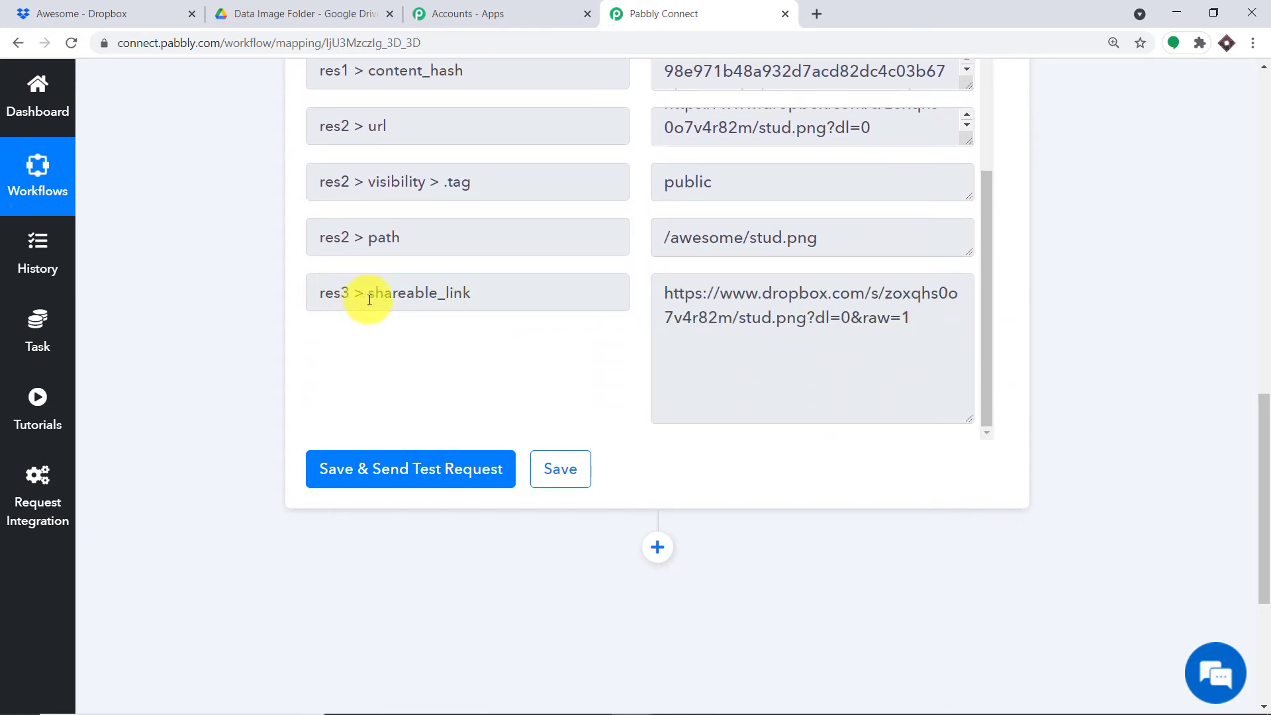
{"action": "left_click_drag", "start_coordinate": [910, 319], "coordinate": [588, 219]}
{"action": "key", "text": "ctrl+c"}
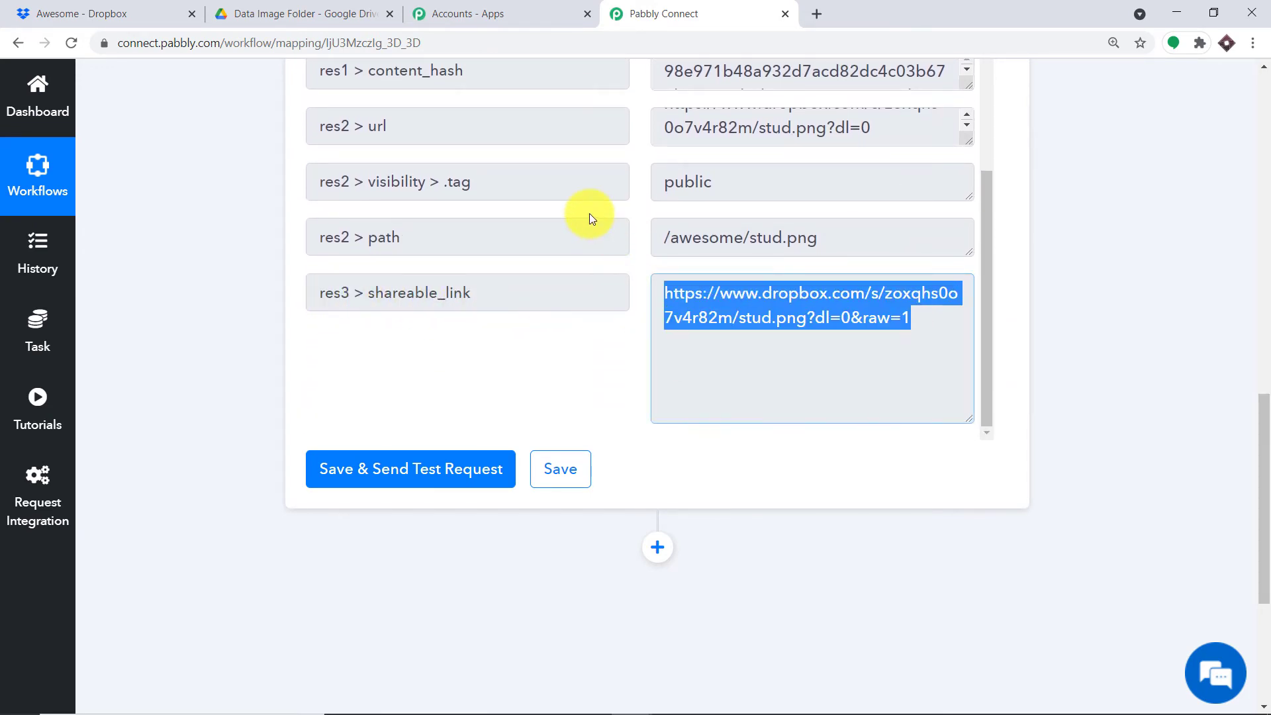
Step: Open the copied shareable link in a new browser tab, then compare the image with stud.png in Dropbox's Awesome folder
{"action": "right_click", "coordinate": [748, 301]}
{"action": "left_click", "coordinate": [788, 321]}
{"action": "left_click", "coordinate": [815, 14]}
{"action": "key", "text": "ctrl+v"}
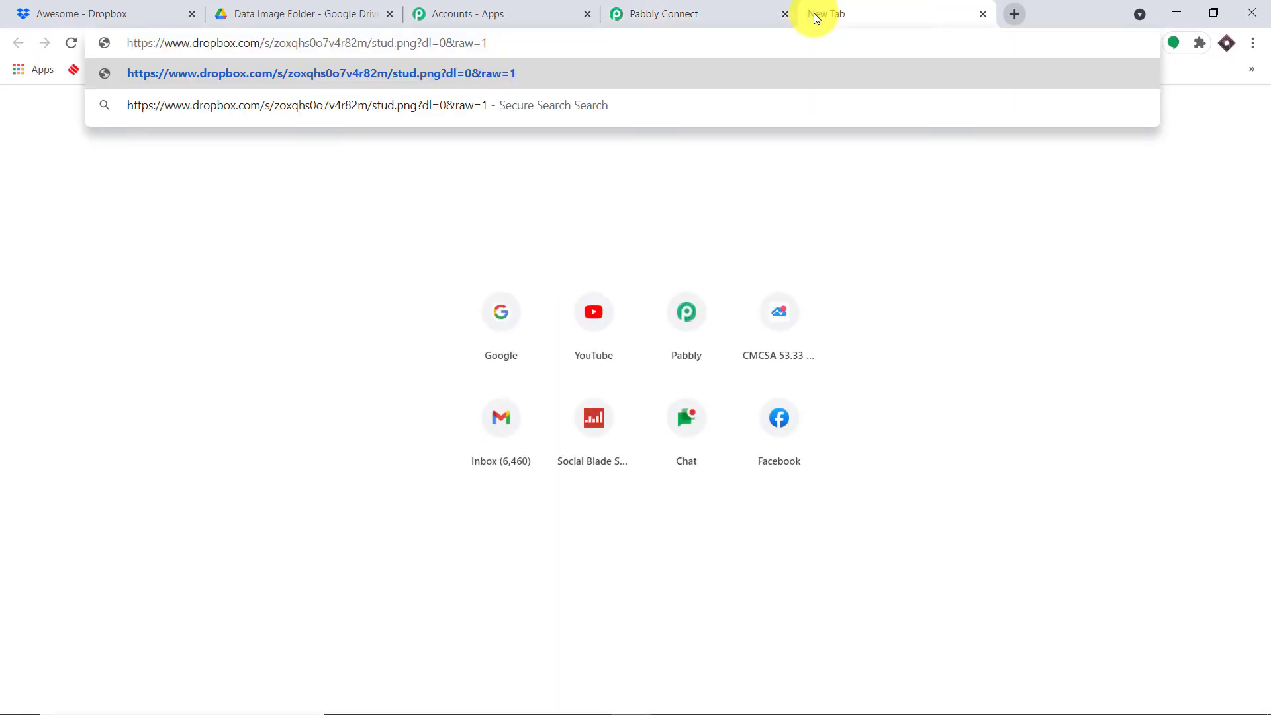
{"action": "key", "text": "Return"}
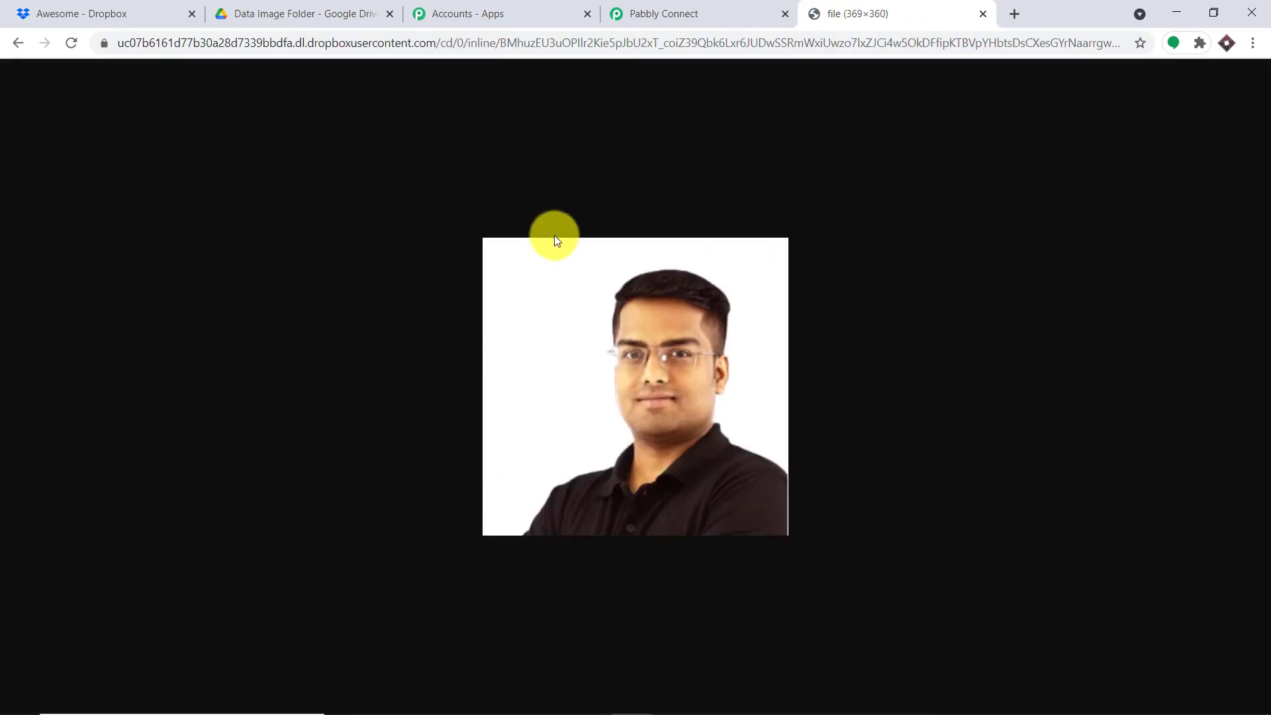
{"action": "left_click", "coordinate": [108, 13]}
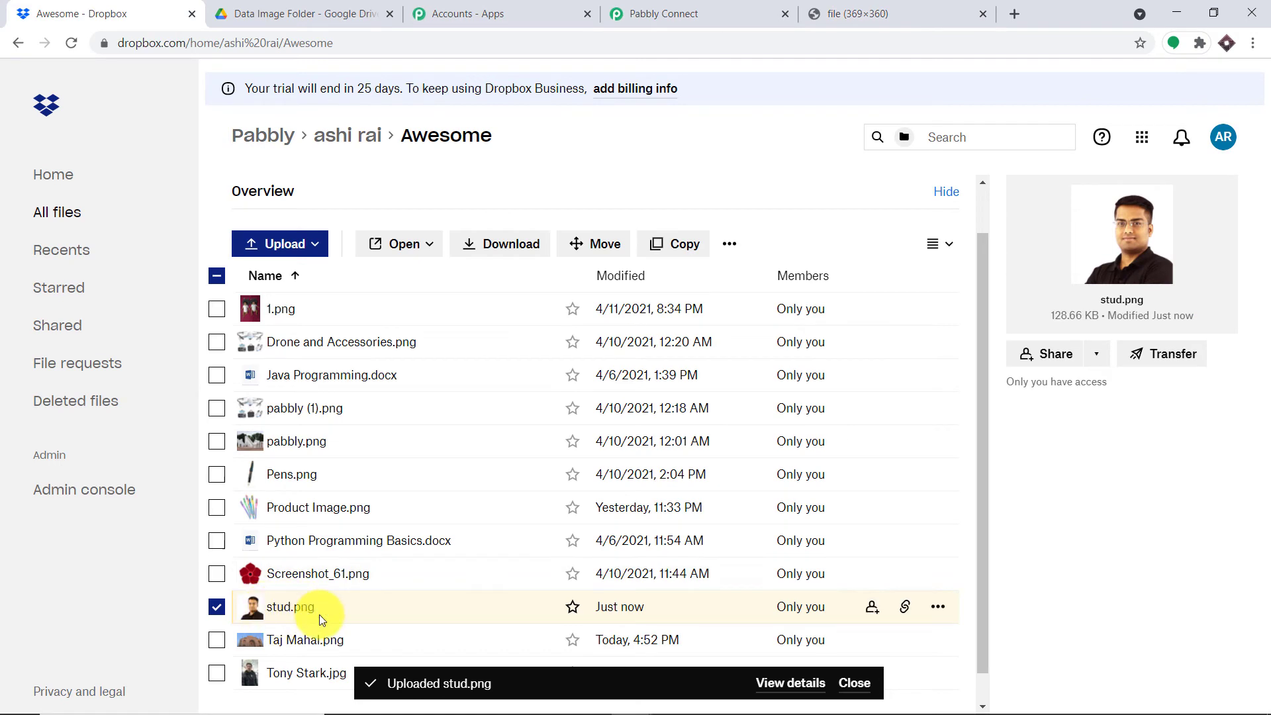
Step: Return to Pabbly Connect and add an action step after the Dropbox trigger with Google Drive as its app
{"action": "left_click", "coordinate": [701, 12]}
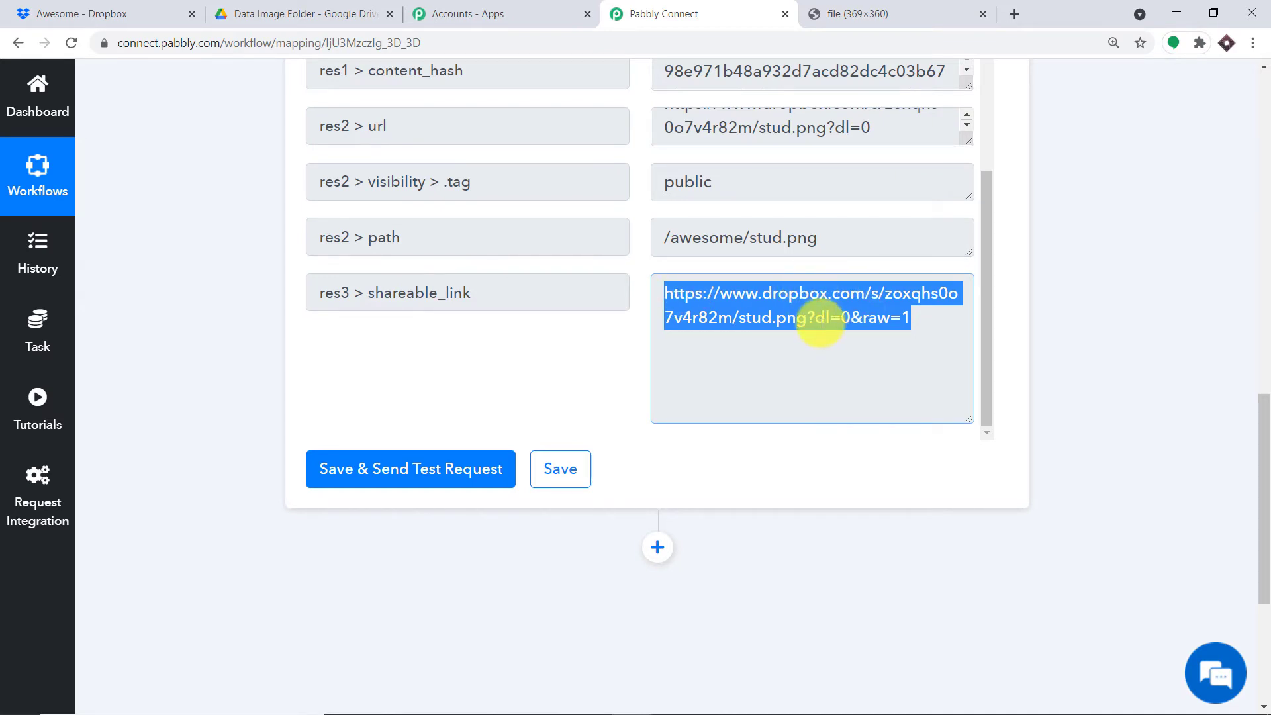
{"action": "left_click", "coordinate": [338, 5]}
{"action": "left_click", "coordinate": [647, 7]}
{"action": "scroll", "coordinate": [972, 417], "scroll_direction": "down", "scroll_amount": 5}
{"action": "left_click", "coordinate": [656, 264]}
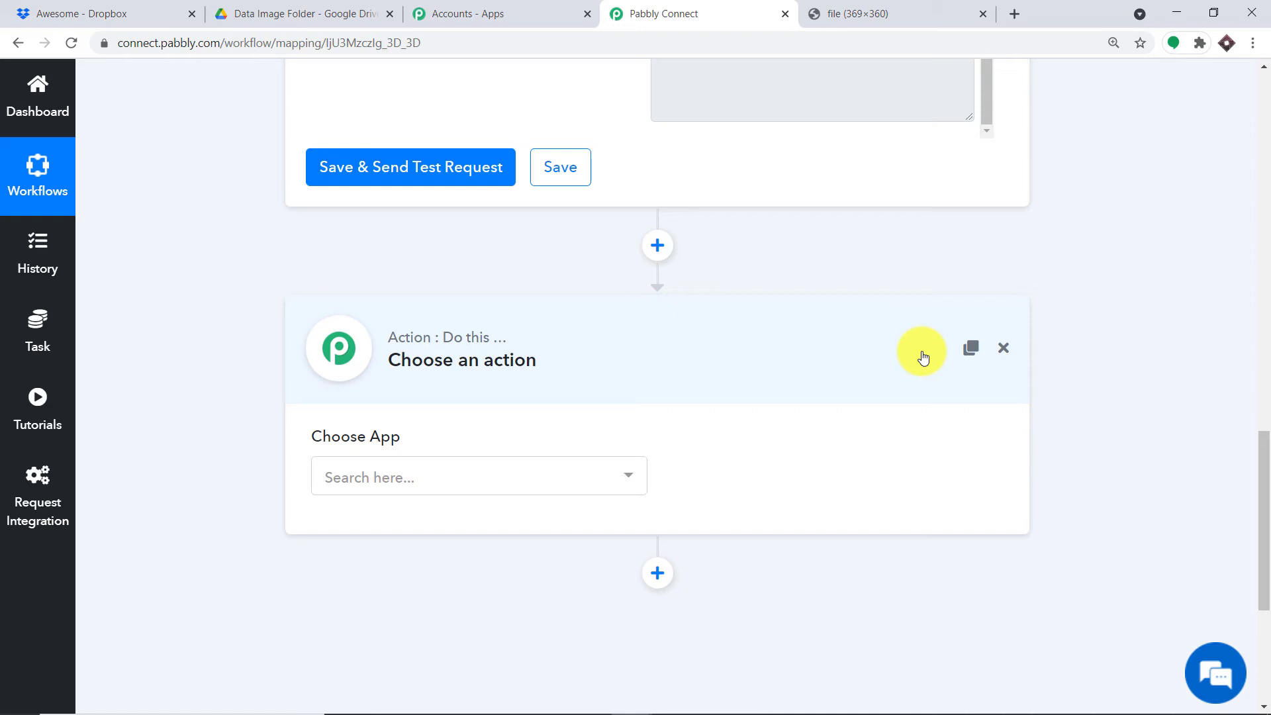
{"action": "left_click", "coordinate": [437, 480]}
{"action": "type", "text": "googl"}
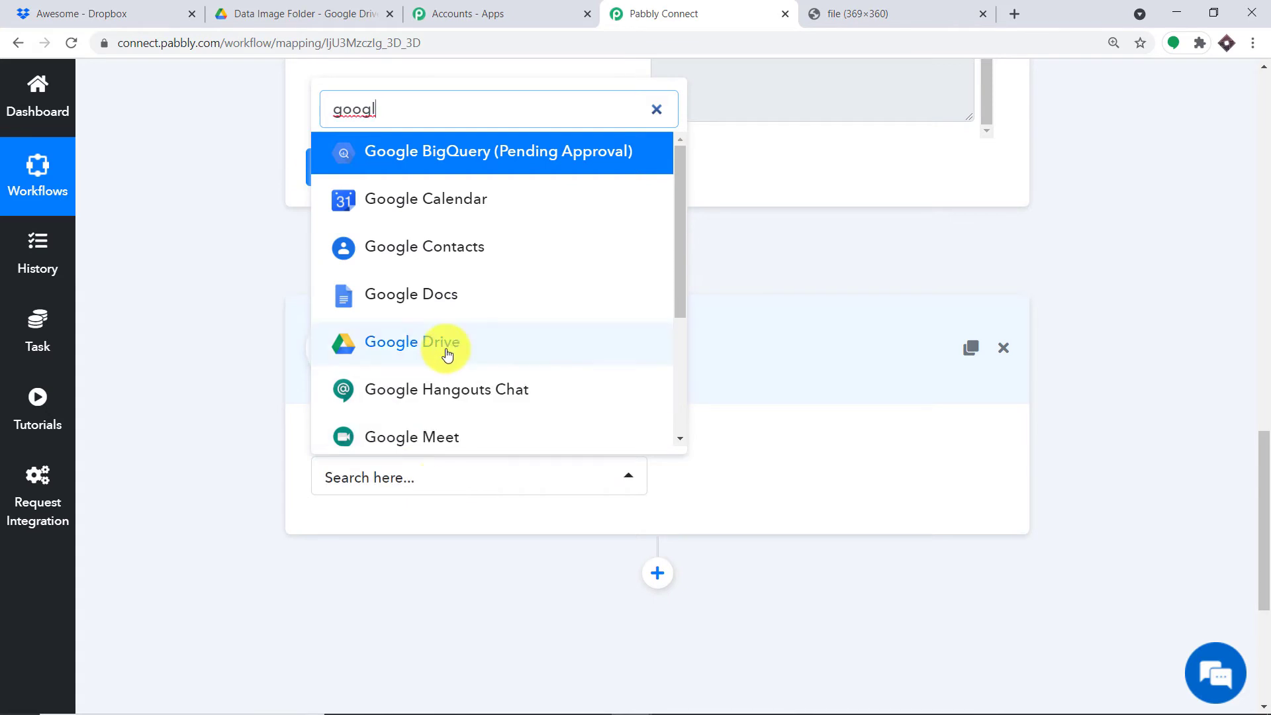
{"action": "left_click", "coordinate": [440, 346]}
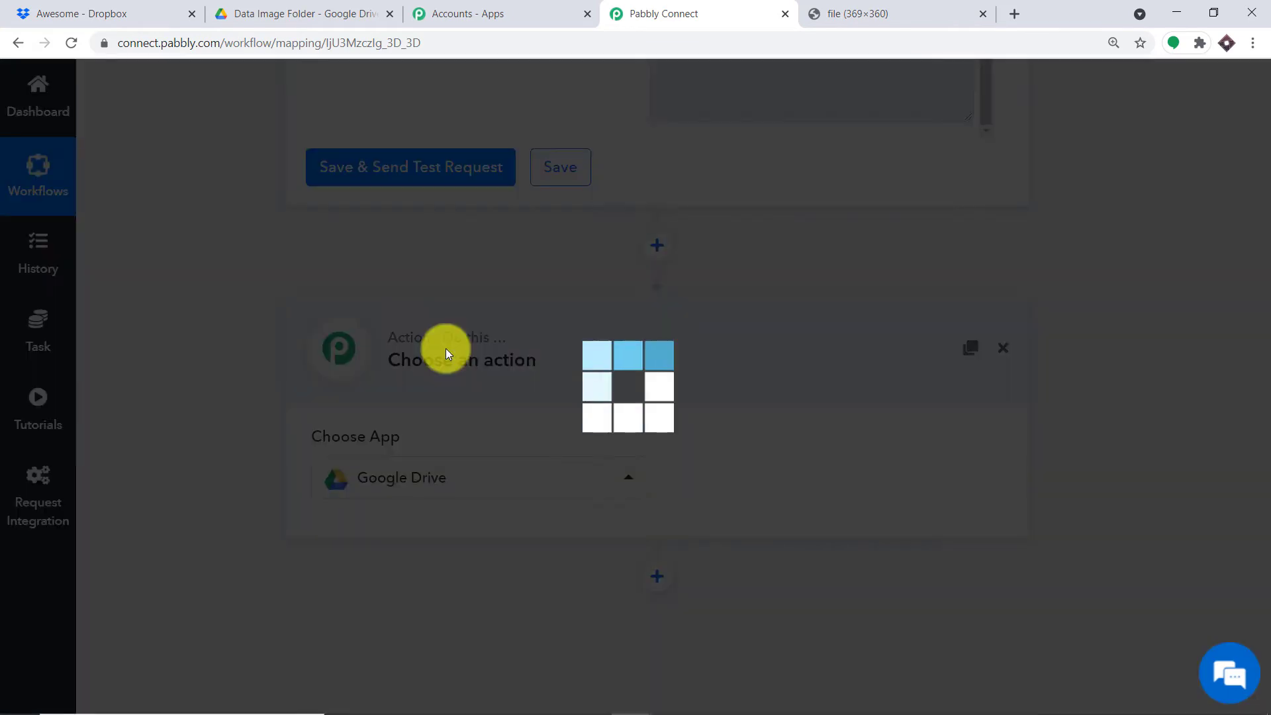
Step: Set the Google Drive action's event to Upload a File
{"action": "left_click", "coordinate": [793, 488]}
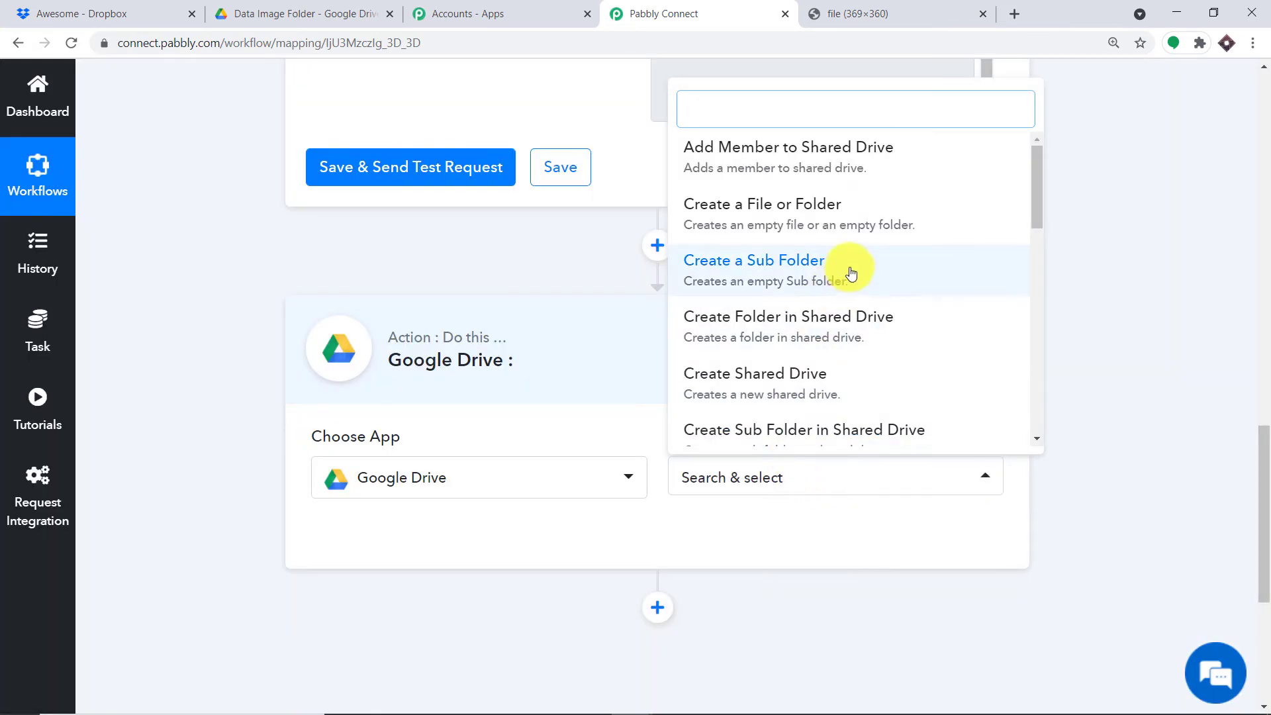
{"action": "scroll", "coordinate": [845, 265], "scroll_direction": "down", "scroll_amount": 4}
{"action": "scroll", "coordinate": [853, 275], "scroll_direction": "down", "scroll_amount": 5}
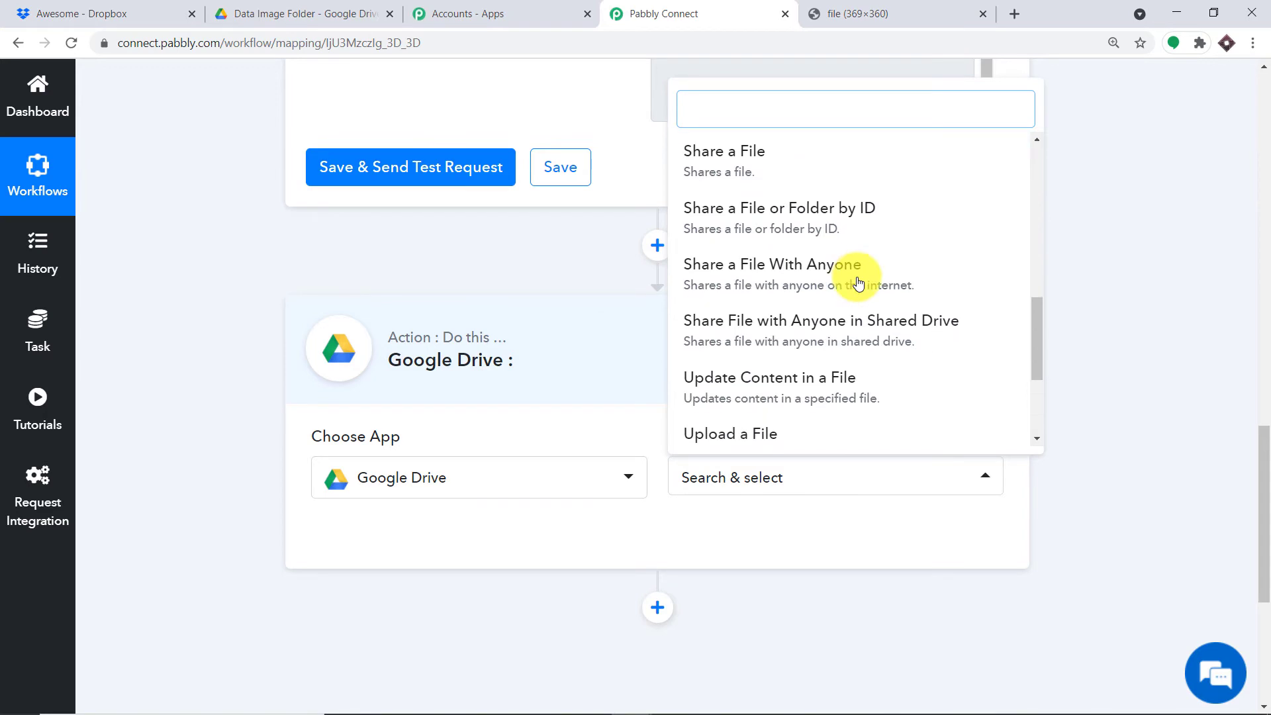
{"action": "left_click", "coordinate": [753, 445]}
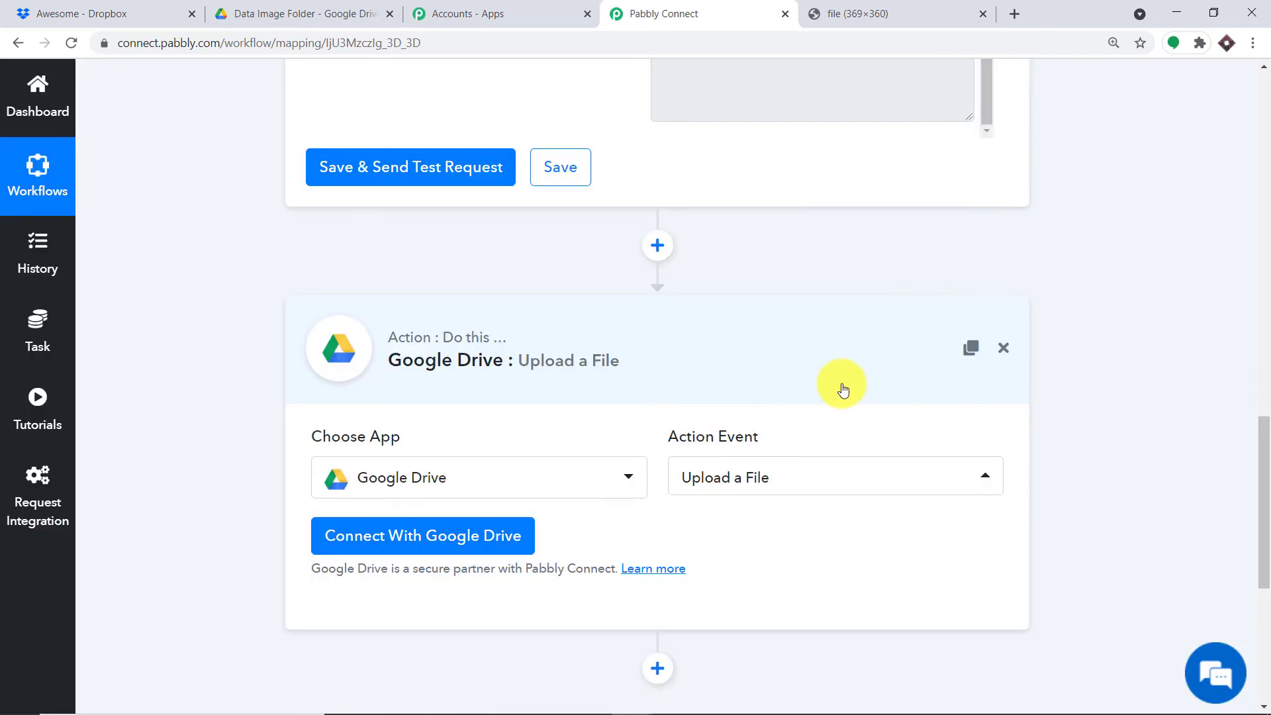
Step: Look through the other action events available for Google Drive, then close the list without choosing another
{"action": "left_click", "coordinate": [772, 487]}
{"action": "scroll", "coordinate": [818, 261], "scroll_direction": "up", "scroll_amount": 4}
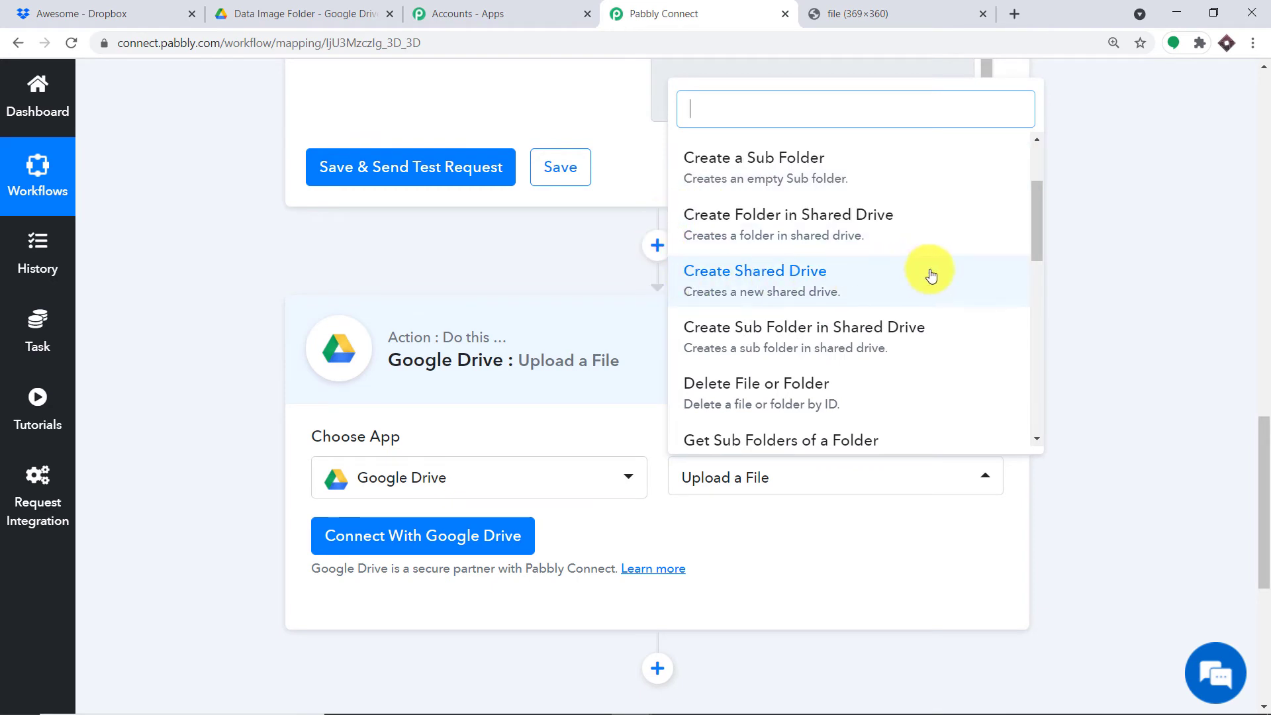
{"action": "scroll", "coordinate": [861, 268], "scroll_direction": "down", "scroll_amount": 1}
{"action": "scroll", "coordinate": [782, 312], "scroll_direction": "down", "scroll_amount": 3}
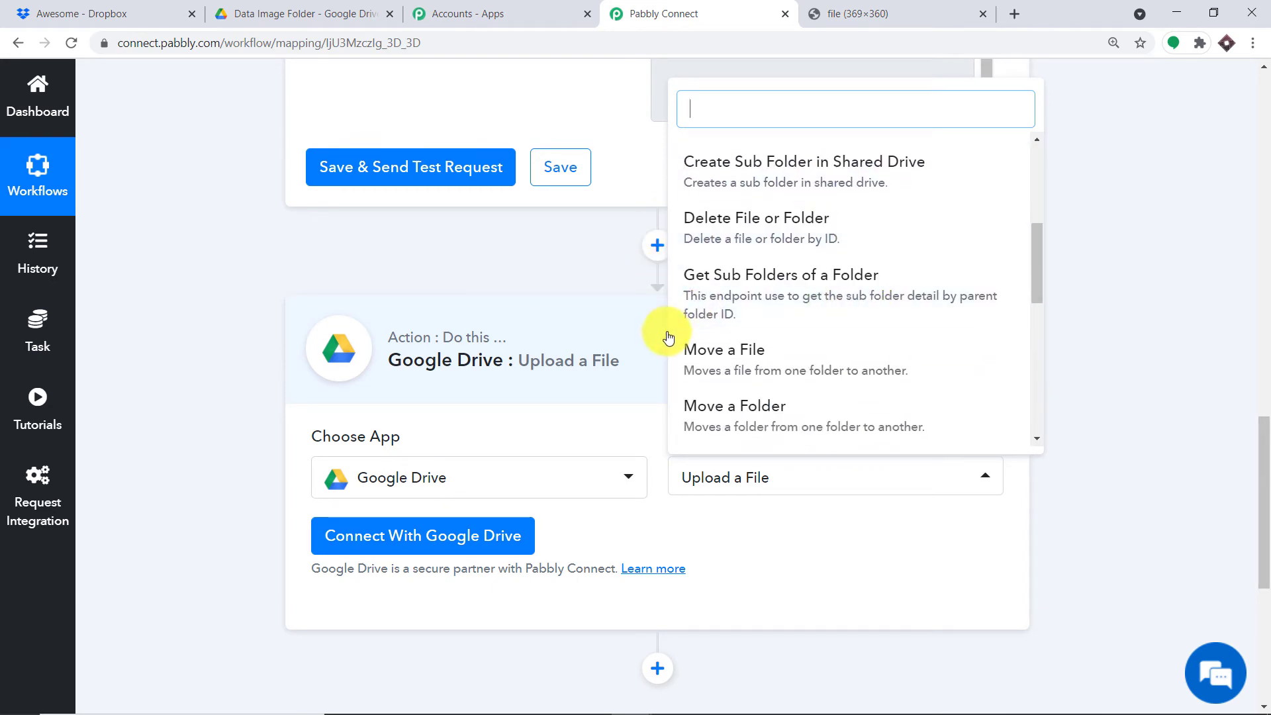
{"action": "scroll", "coordinate": [821, 331], "scroll_direction": "down", "scroll_amount": 3}
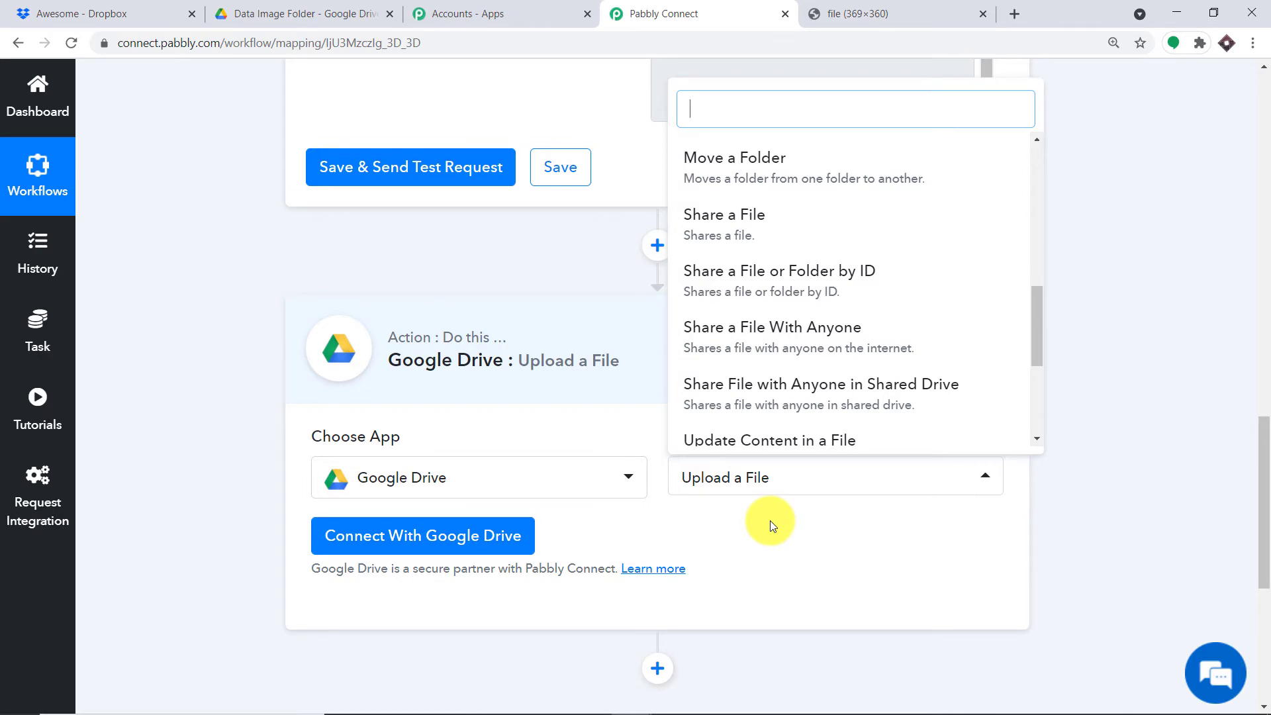
{"action": "left_click", "coordinate": [770, 521]}
Step: Start connecting Google Drive with new credentials and move the Google sign-in window aside
{"action": "left_click", "coordinate": [400, 534]}
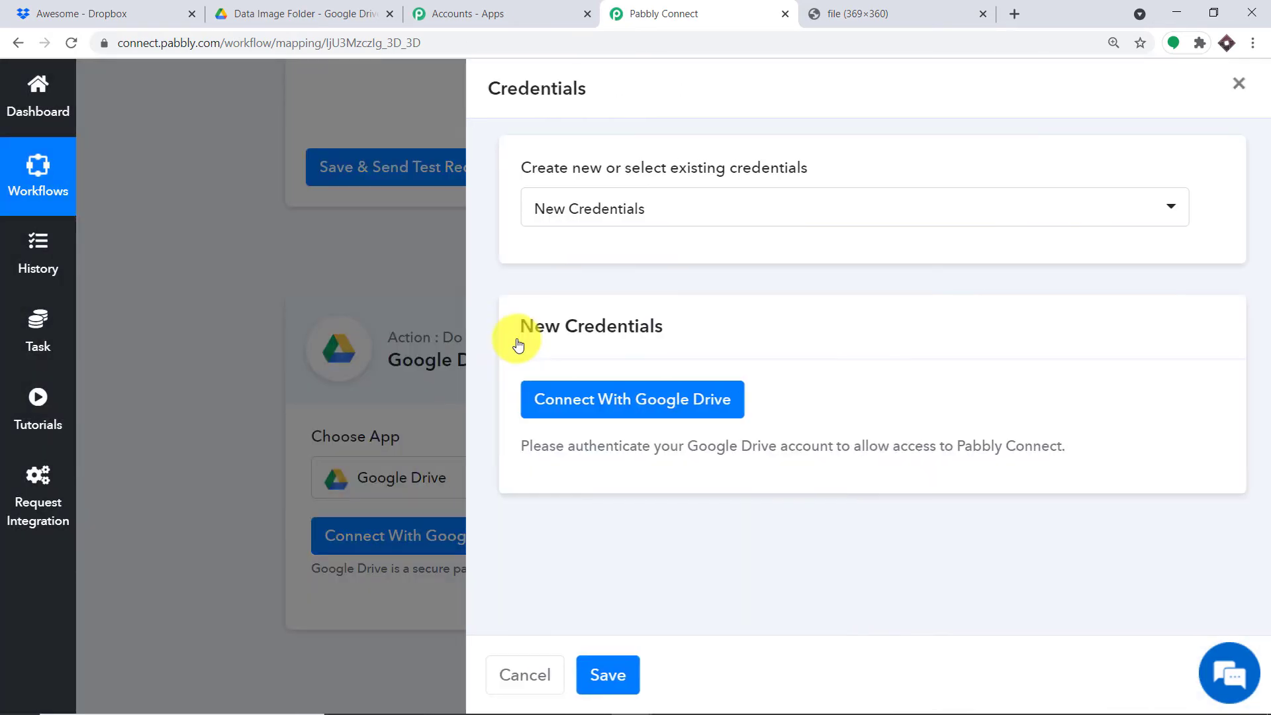
{"action": "left_click", "coordinate": [539, 398]}
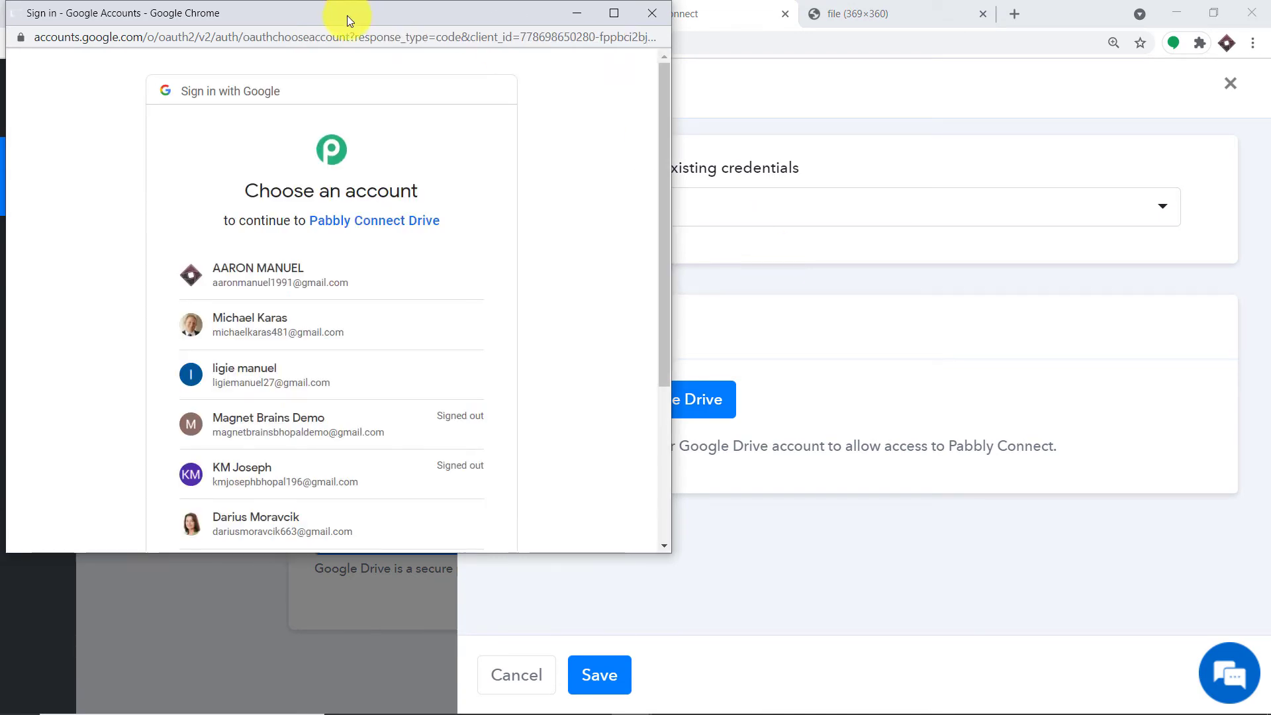
{"action": "left_click_drag", "start_coordinate": [382, 23], "coordinate": [990, 63]}
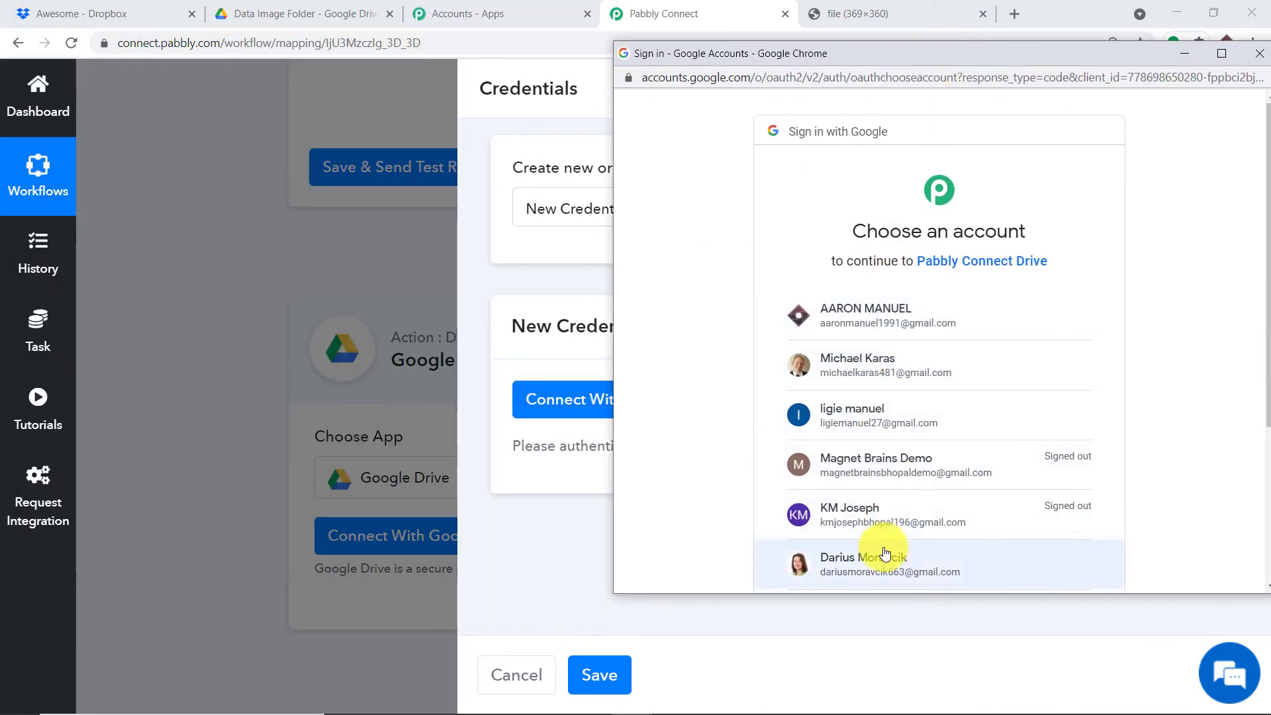
Step: Check in Google Drive which account owns the Data Image Folder session, then return to Pabbly Connect
{"action": "left_click", "coordinate": [284, 14]}
{"action": "left_click", "coordinate": [1235, 189]}
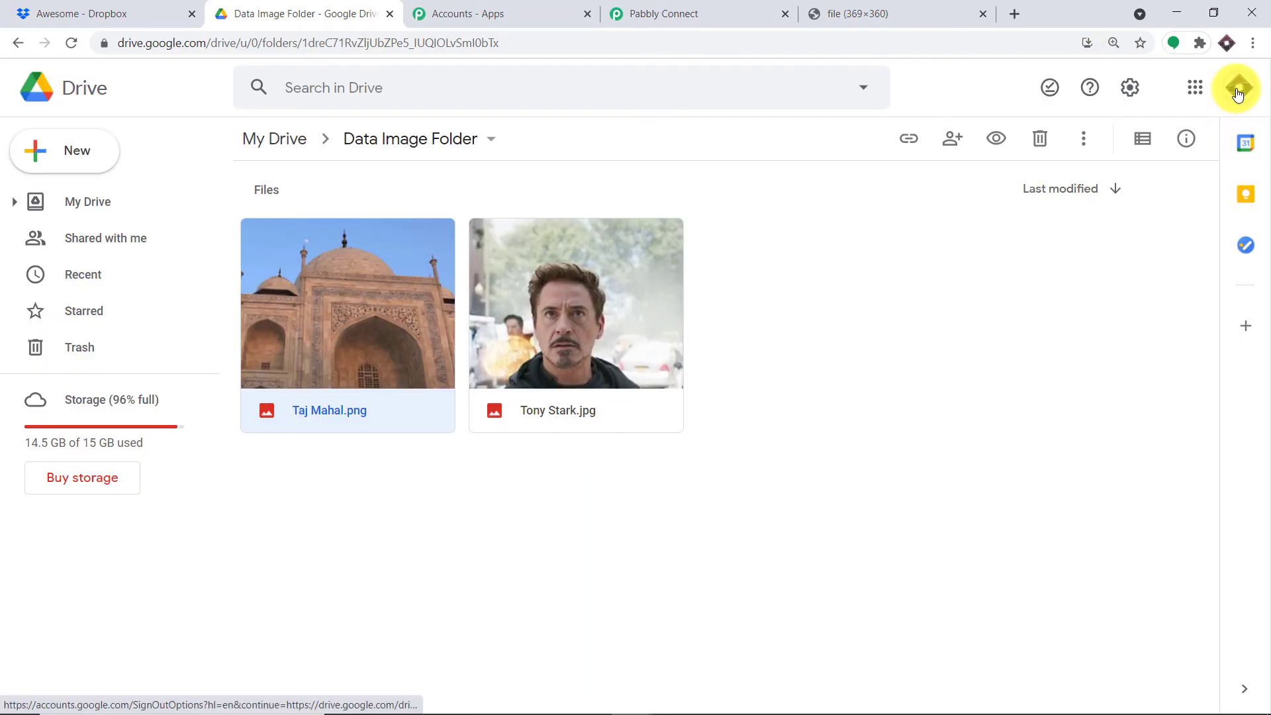
{"action": "left_click", "coordinate": [1237, 89]}
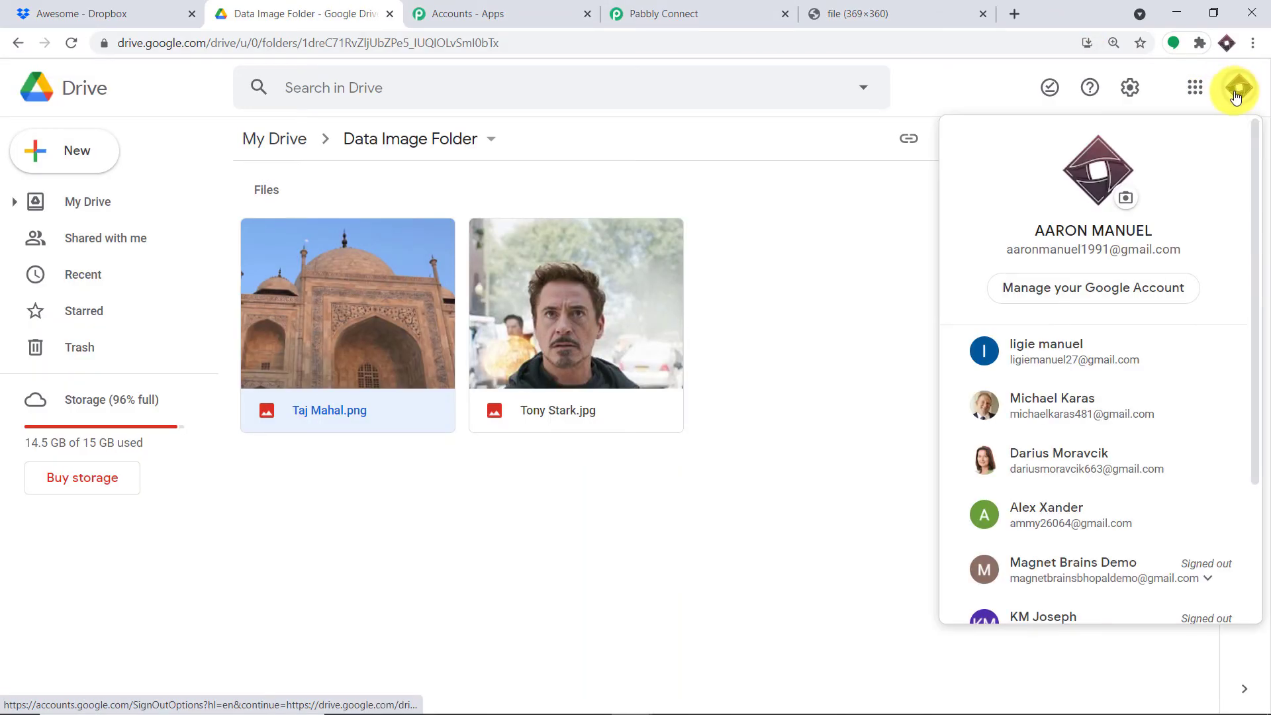
{"action": "left_click", "coordinate": [705, 13]}
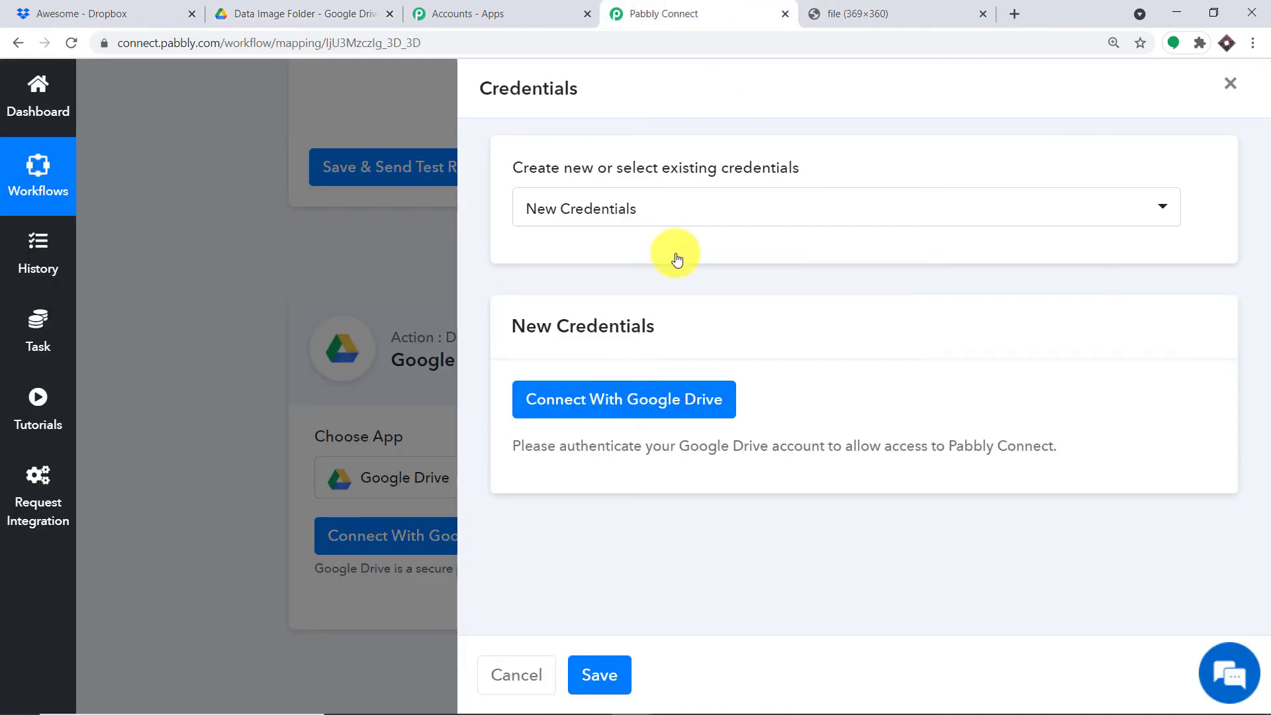
Step: Bring back the Google sign-in window, choose the account used in Google Drive and allow Pabbly Connect Drive access
{"action": "mouse_move", "coordinate": [633, 697]}
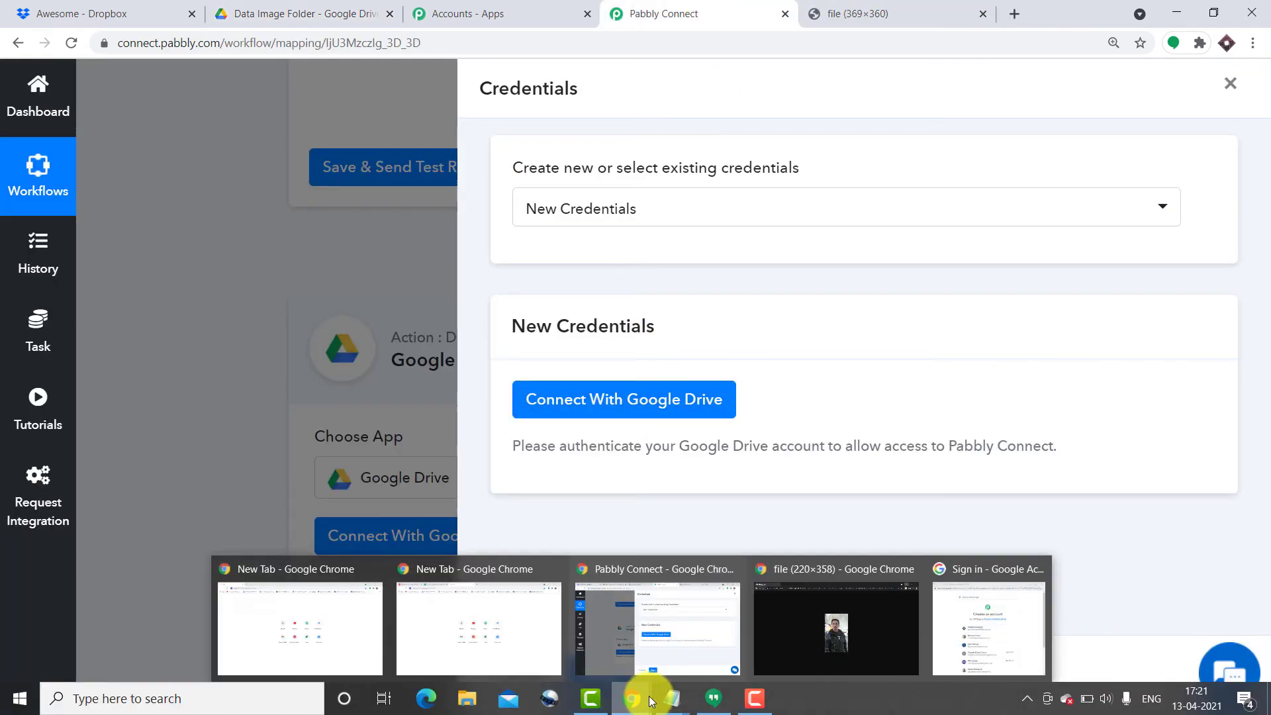
{"action": "left_click", "coordinate": [1035, 641]}
{"action": "left_click", "coordinate": [885, 320]}
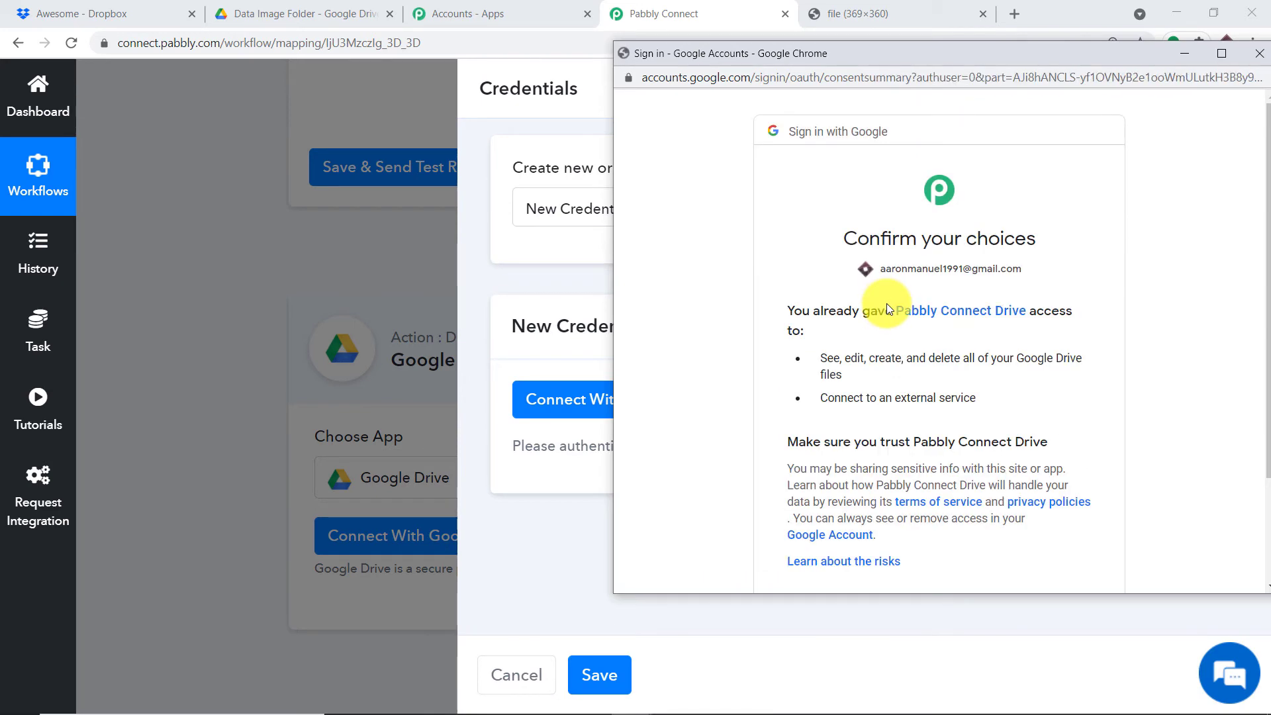
{"action": "left_click_drag", "start_coordinate": [861, 58], "coordinate": [834, 41]}
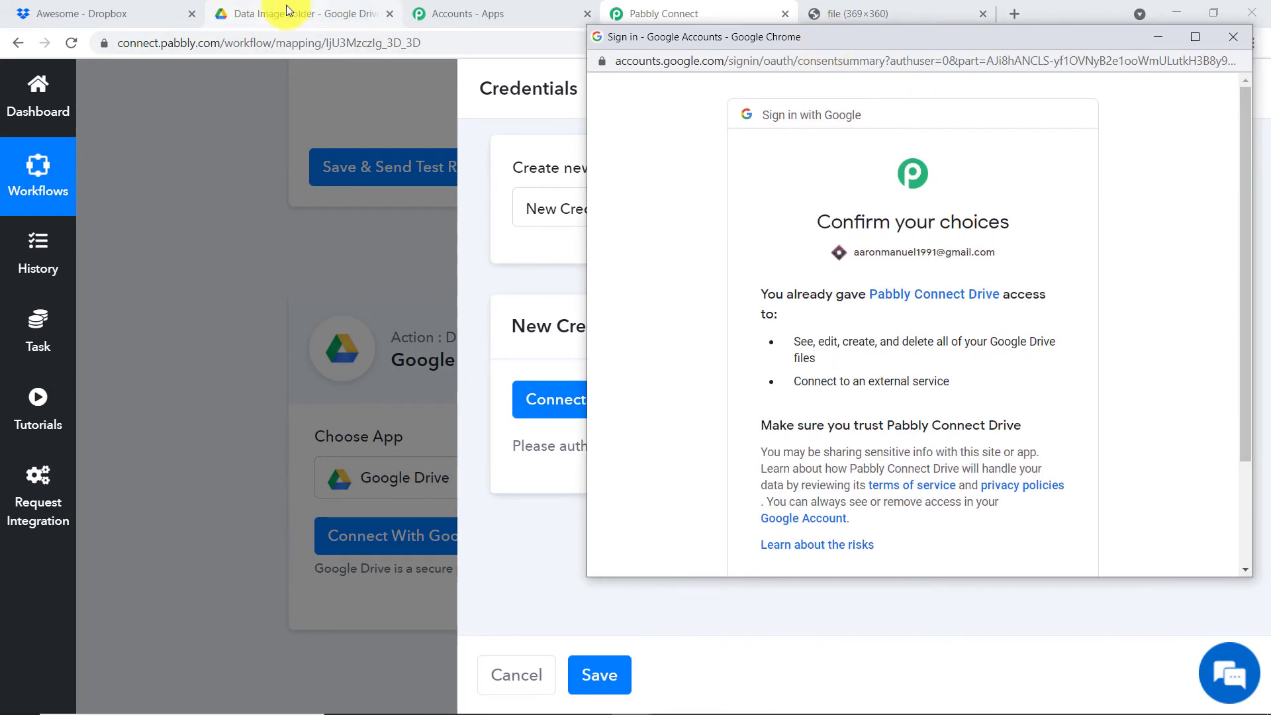
{"action": "scroll", "coordinate": [1051, 272], "scroll_direction": "down", "scroll_amount": 2}
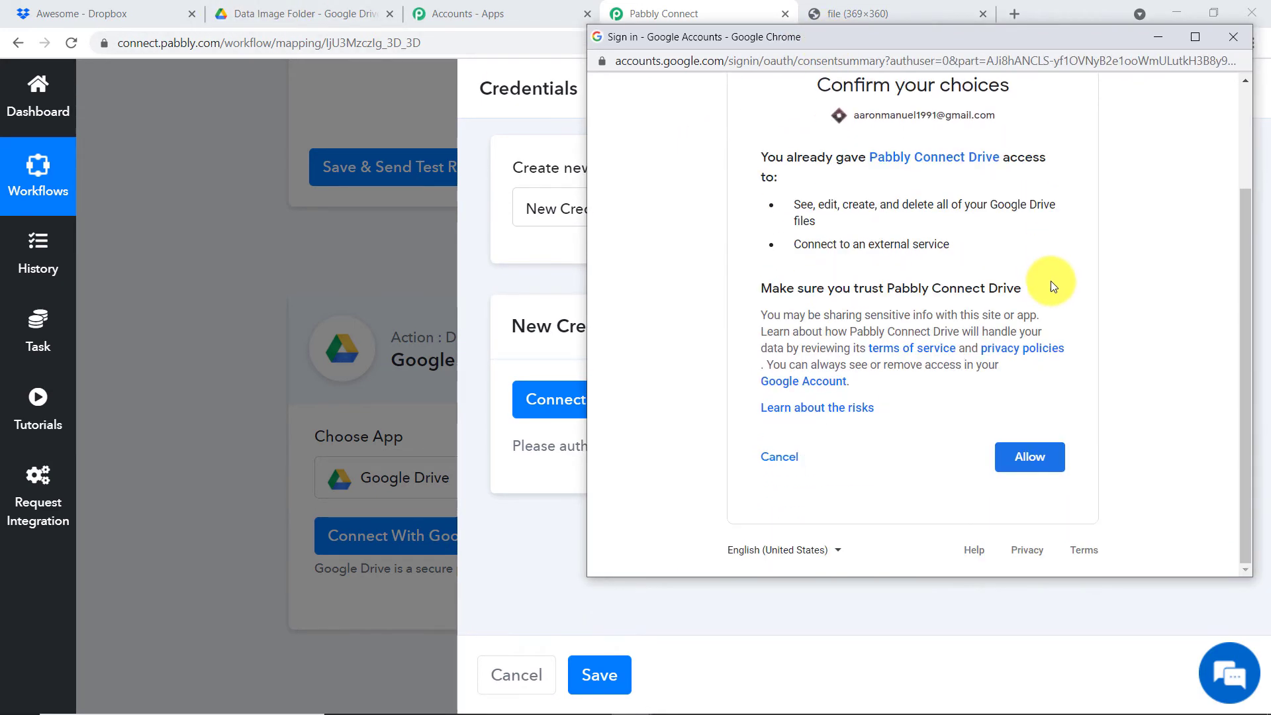
{"action": "left_click", "coordinate": [1027, 467]}
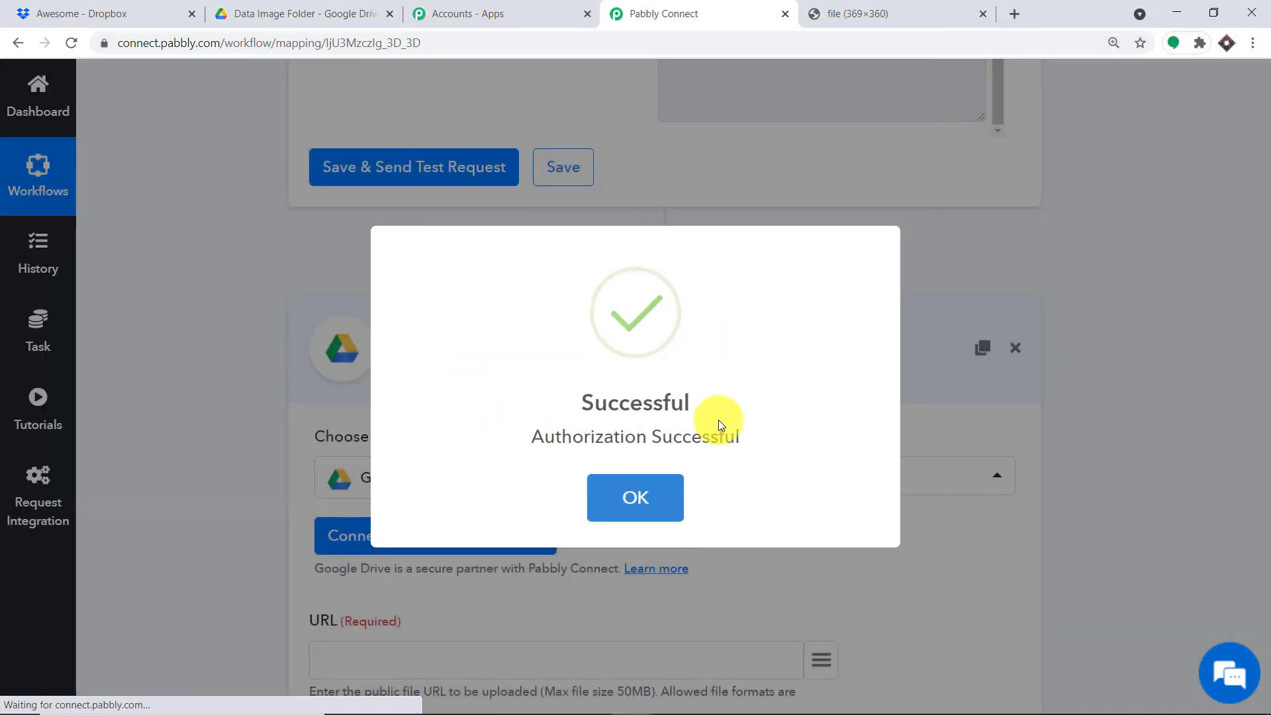
{"action": "left_click", "coordinate": [658, 497]}
Step: Map the Upload a File action's URL to the res3 > shareable_link value from the Dropbox: New File trigger
{"action": "scroll", "coordinate": [702, 347], "scroll_direction": "down", "scroll_amount": 4}
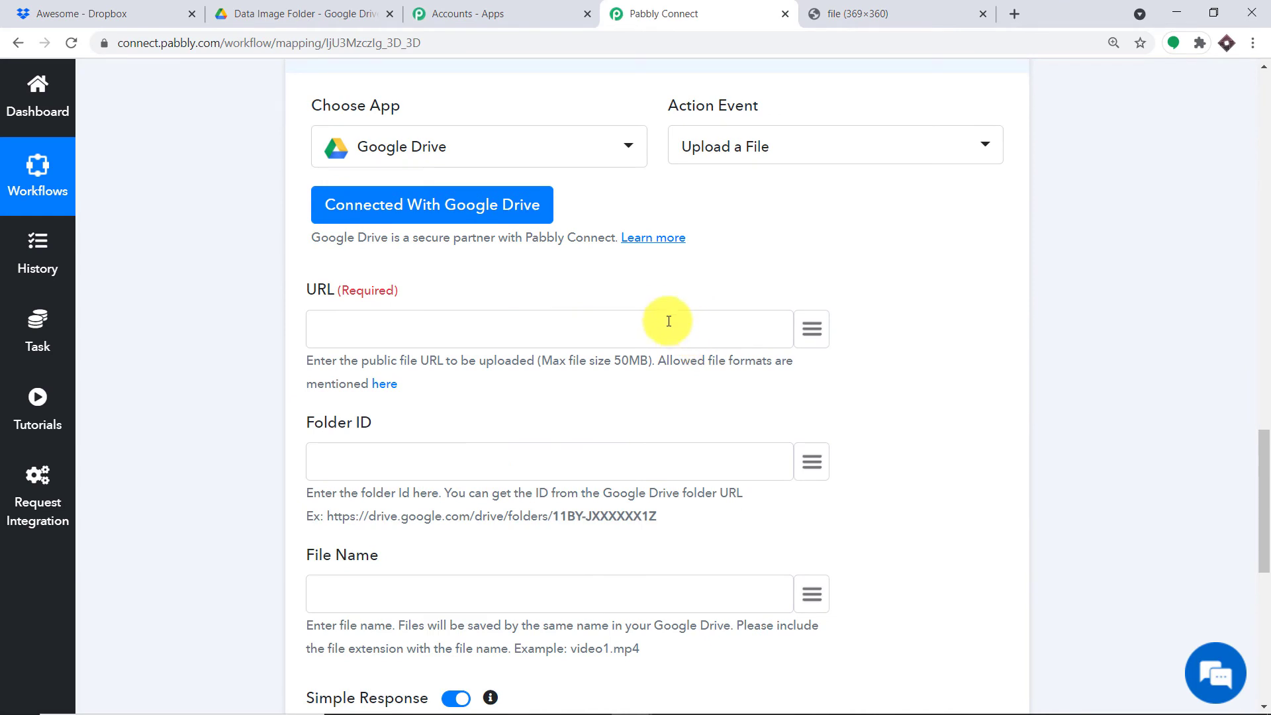
{"action": "scroll", "coordinate": [519, 264], "scroll_direction": "down", "scroll_amount": 1}
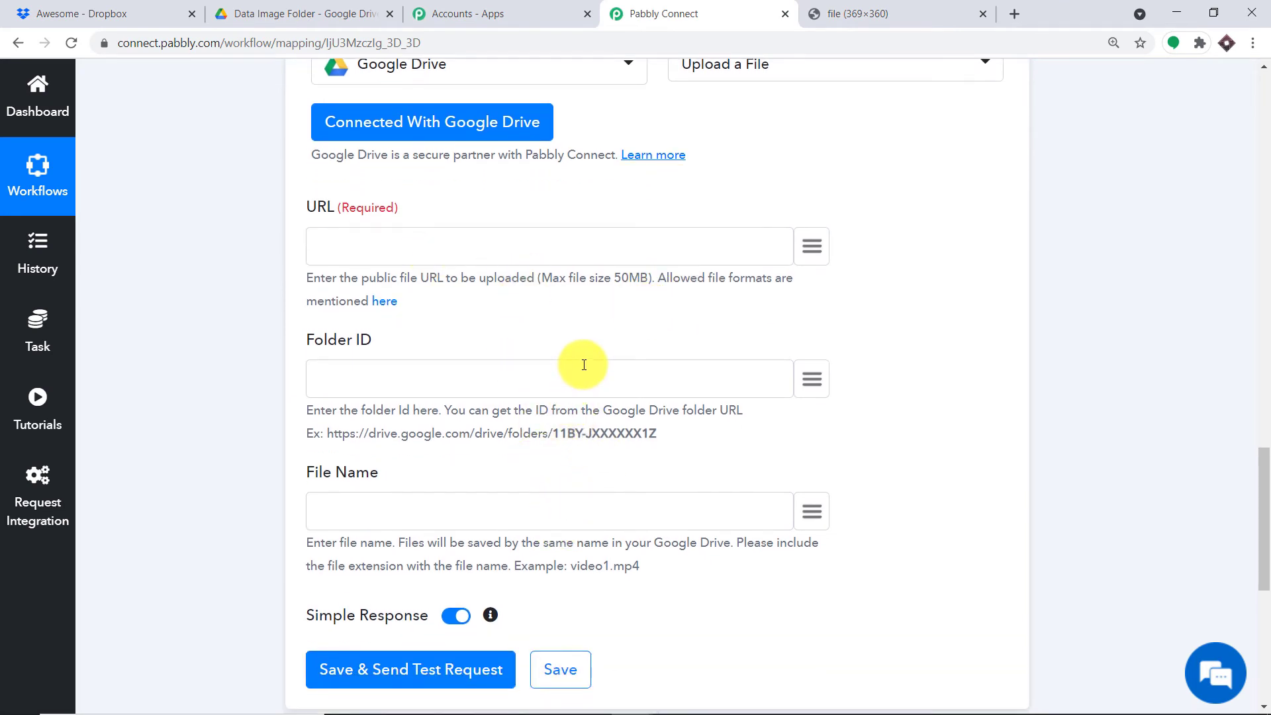
{"action": "scroll", "coordinate": [583, 367], "scroll_direction": "up", "scroll_amount": 2}
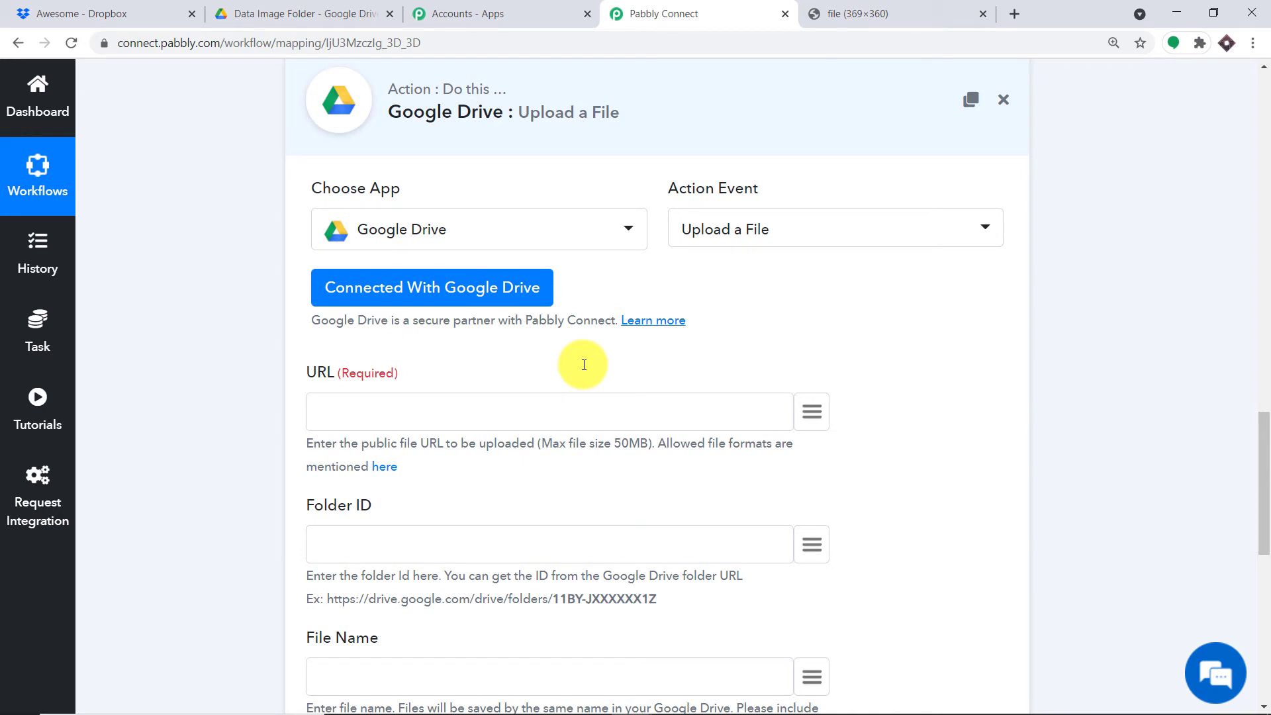
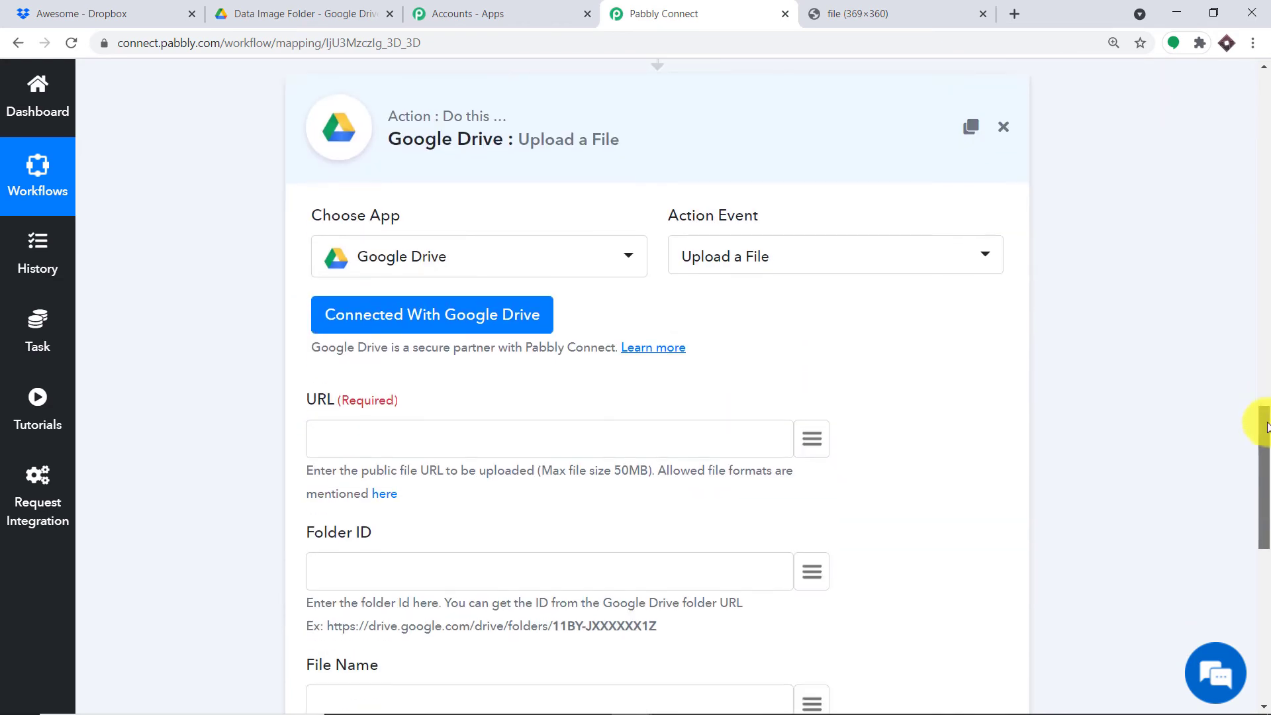
{"action": "scroll", "coordinate": [816, 424], "scroll_direction": "down", "scroll_amount": 1}
{"action": "scroll", "coordinate": [816, 419], "scroll_direction": "down", "scroll_amount": 1}
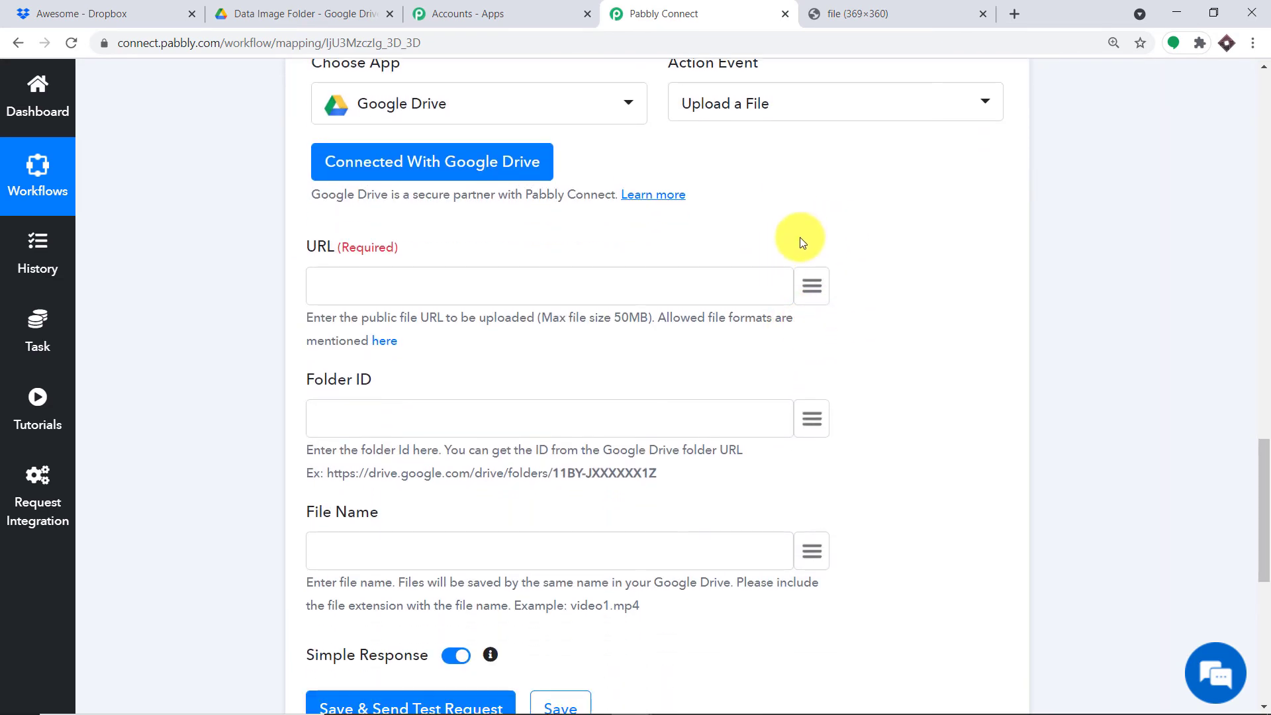
{"action": "left_click", "coordinate": [812, 285]}
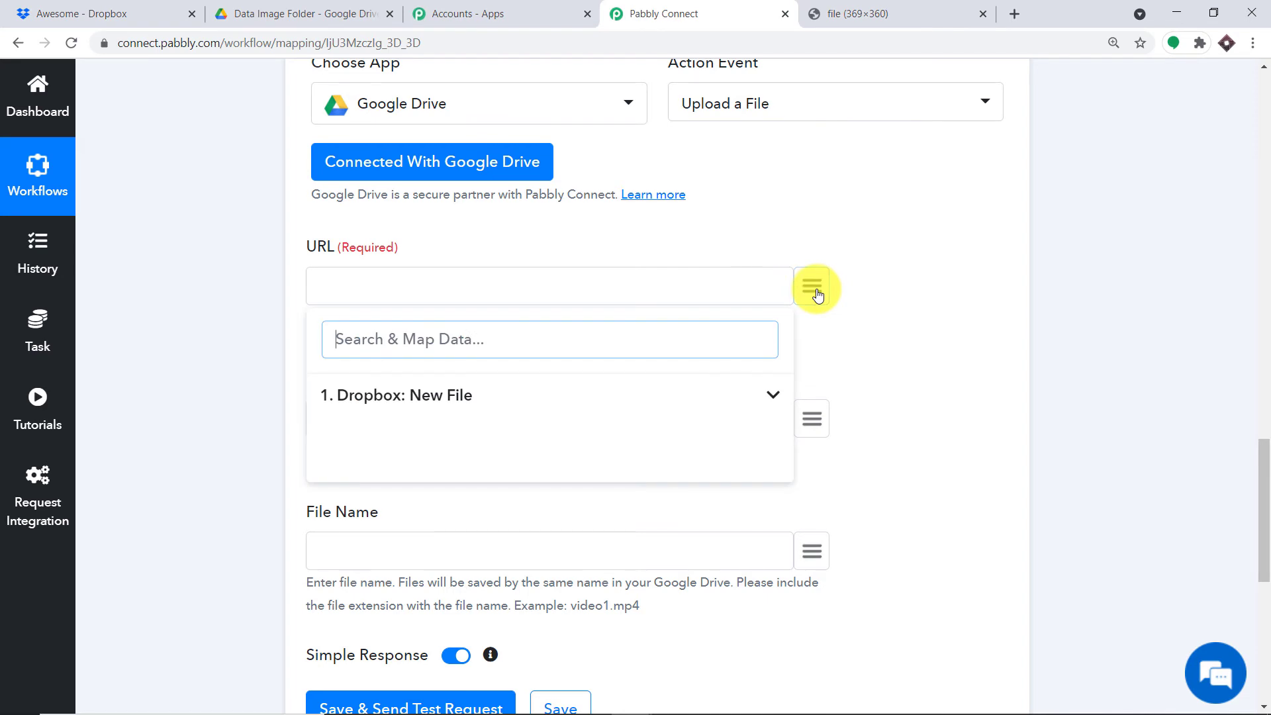
{"action": "left_click", "coordinate": [446, 409]}
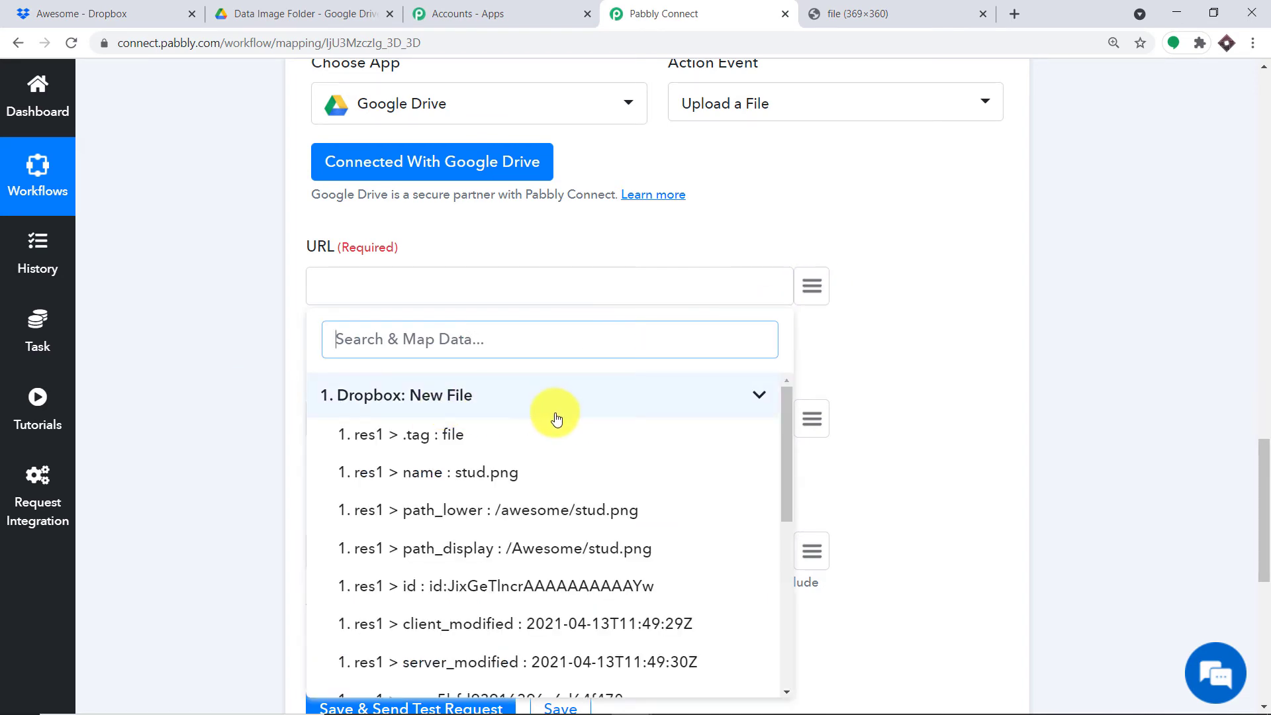
{"action": "scroll", "coordinate": [557, 418], "scroll_direction": "down", "scroll_amount": 6}
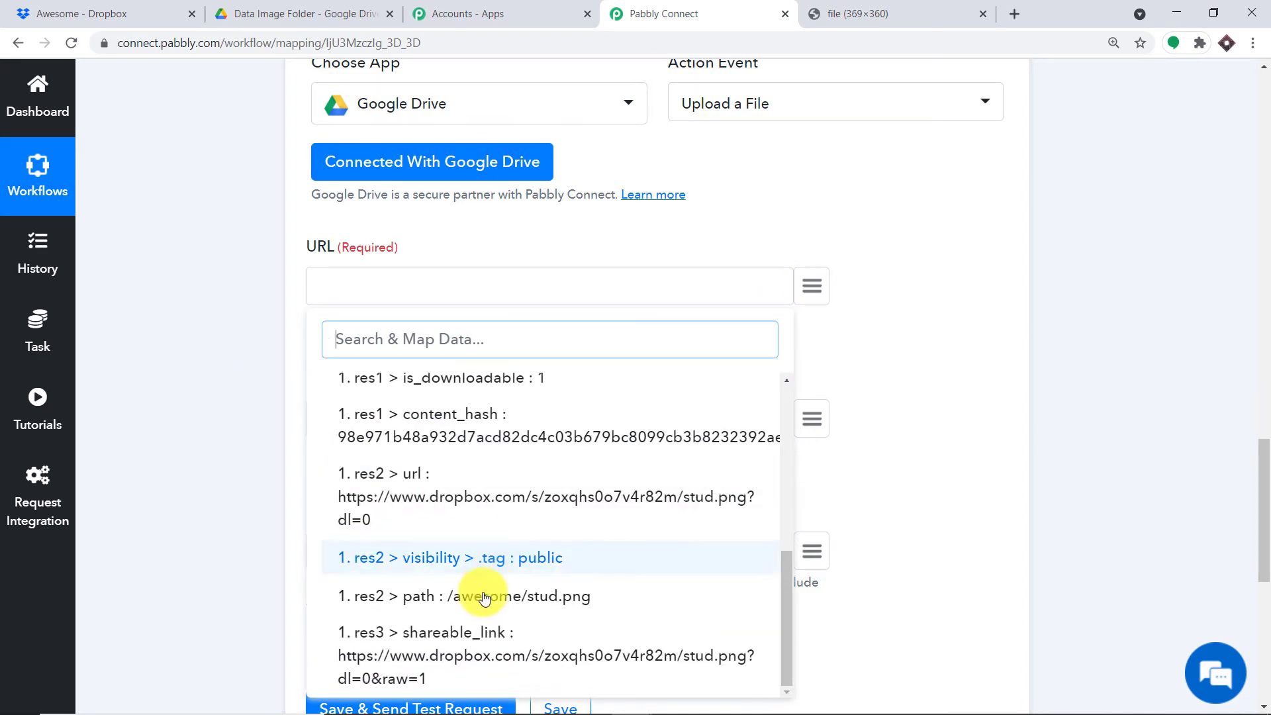
{"action": "left_click", "coordinate": [458, 641]}
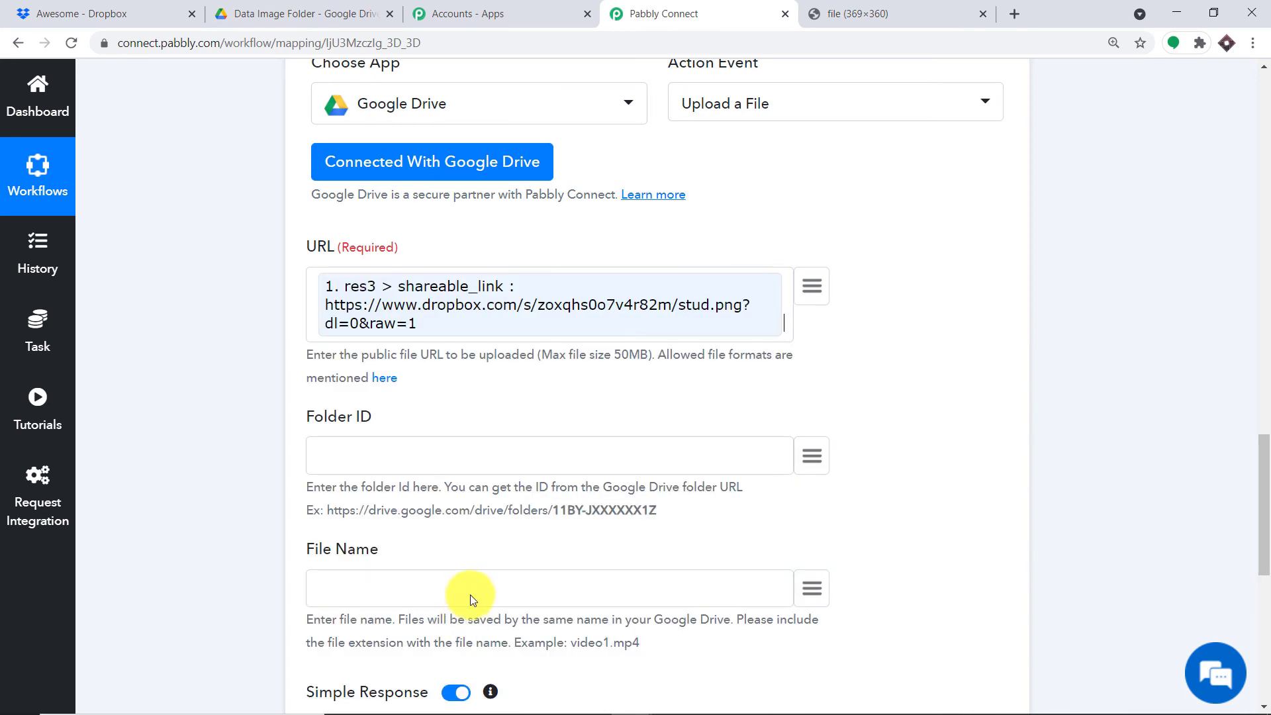
Step: Switch to Google Drive and create a folder named Dropbox Files in My Drive
{"action": "scroll", "coordinate": [608, 312], "scroll_direction": "down", "scroll_amount": 2}
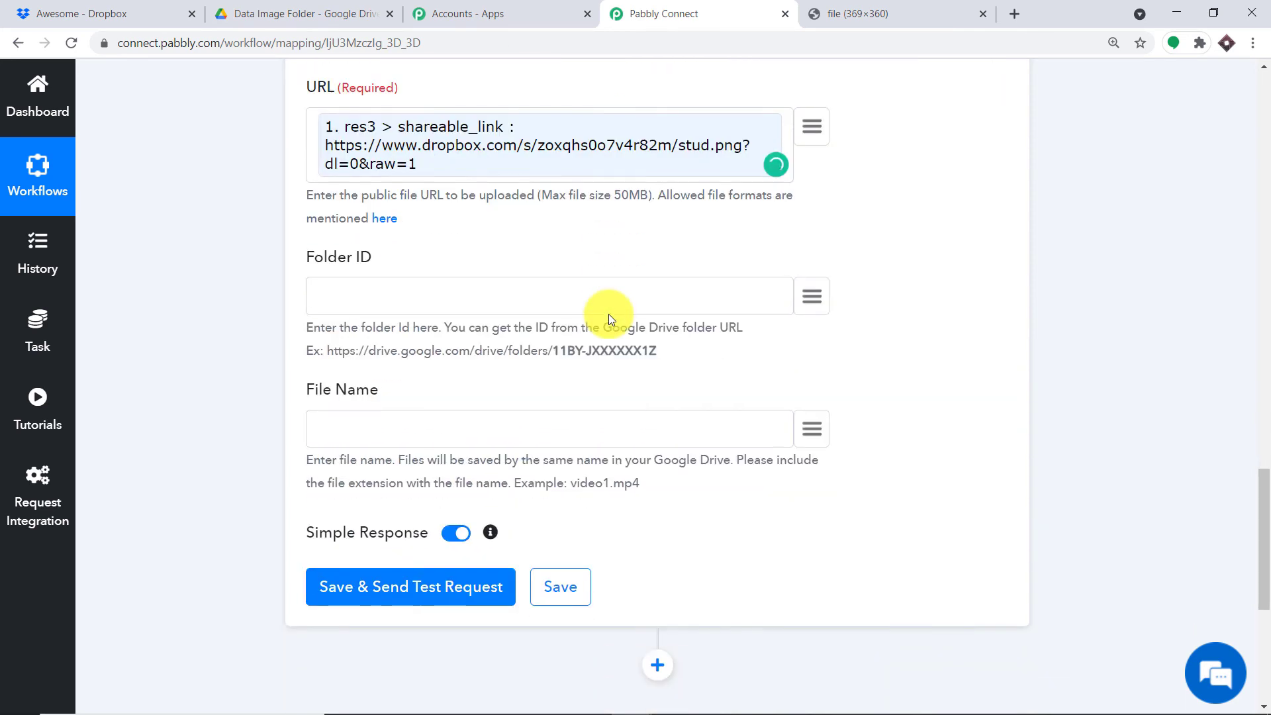
{"action": "left_click", "coordinate": [329, 289]}
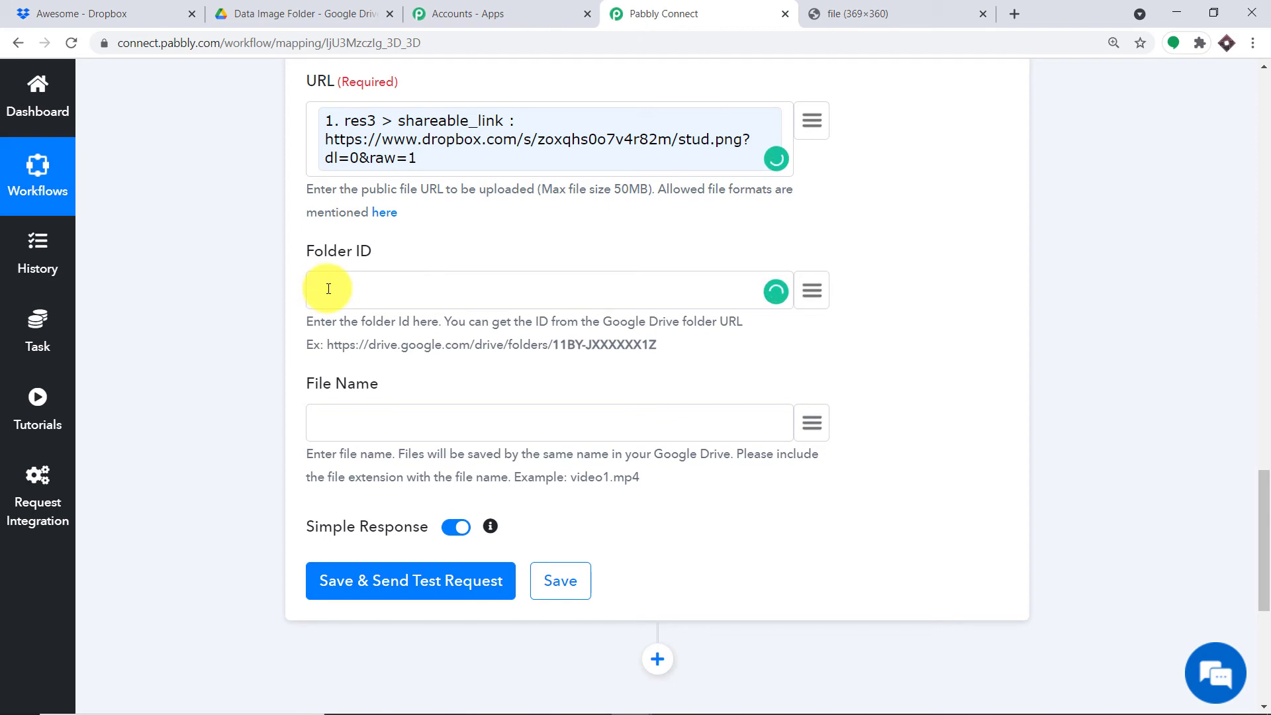
{"action": "left_click", "coordinate": [304, 12]}
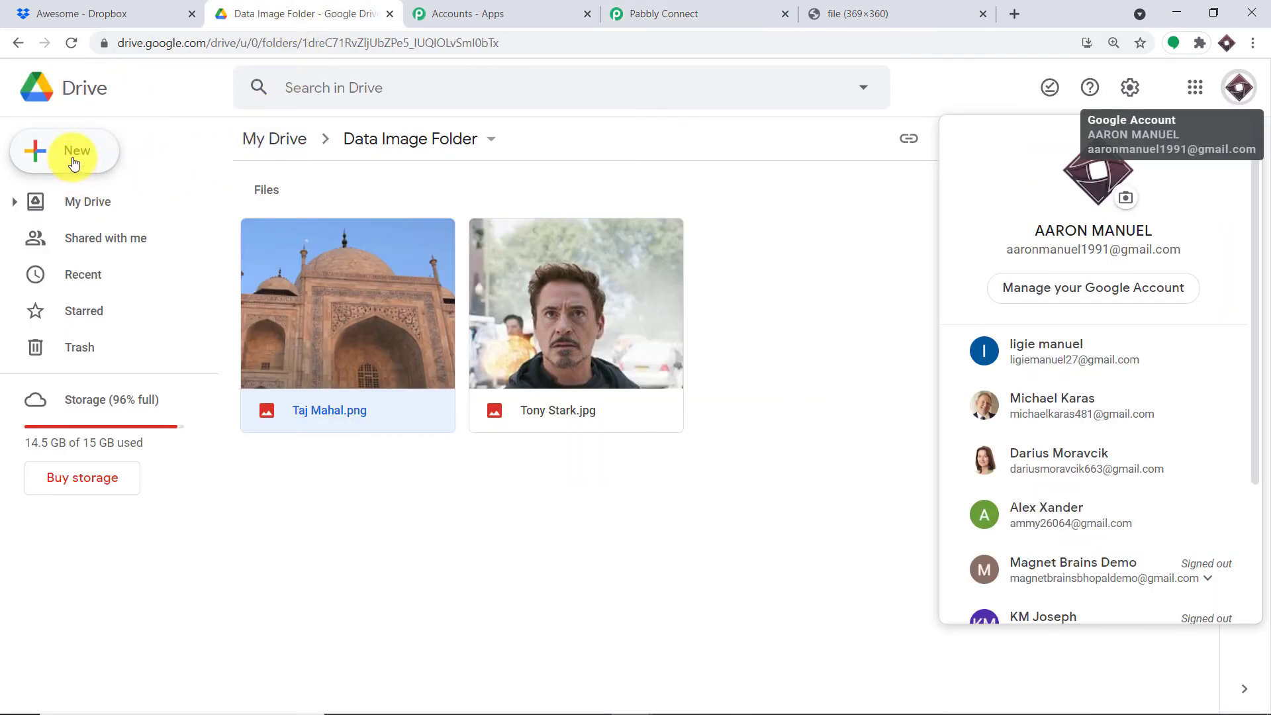
{"action": "left_click", "coordinate": [78, 90]}
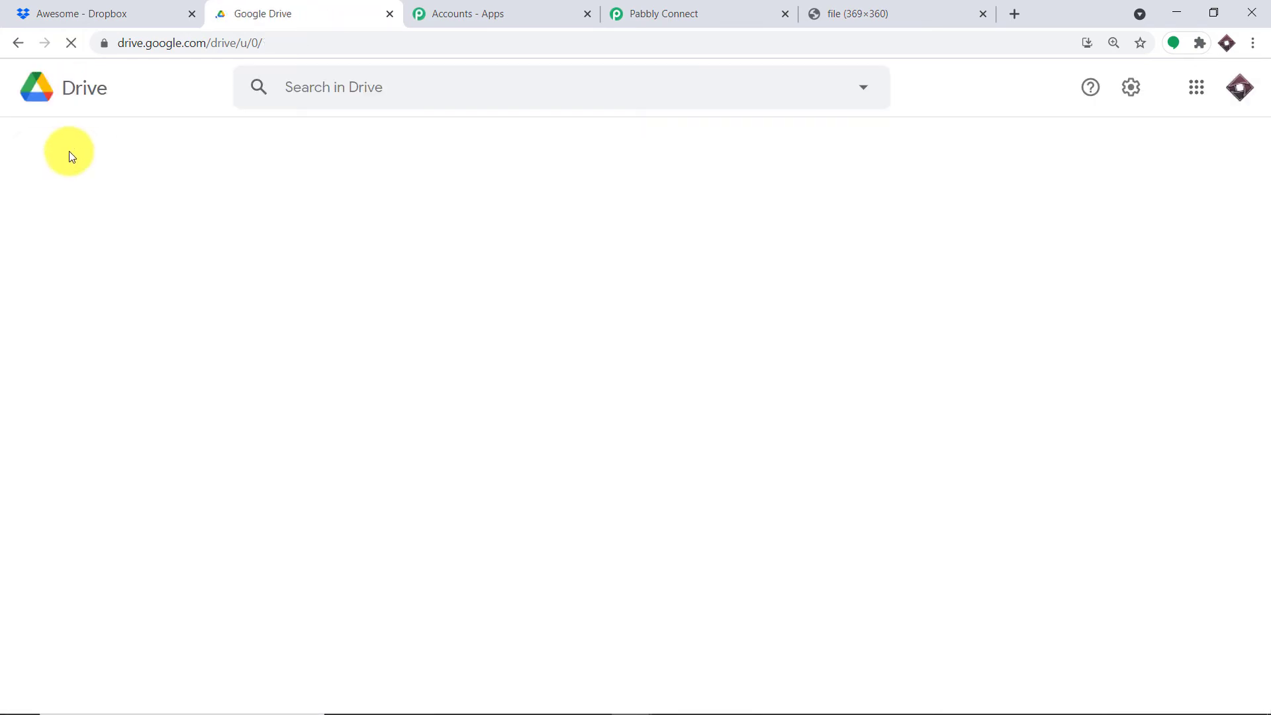
{"action": "left_click", "coordinate": [74, 154]}
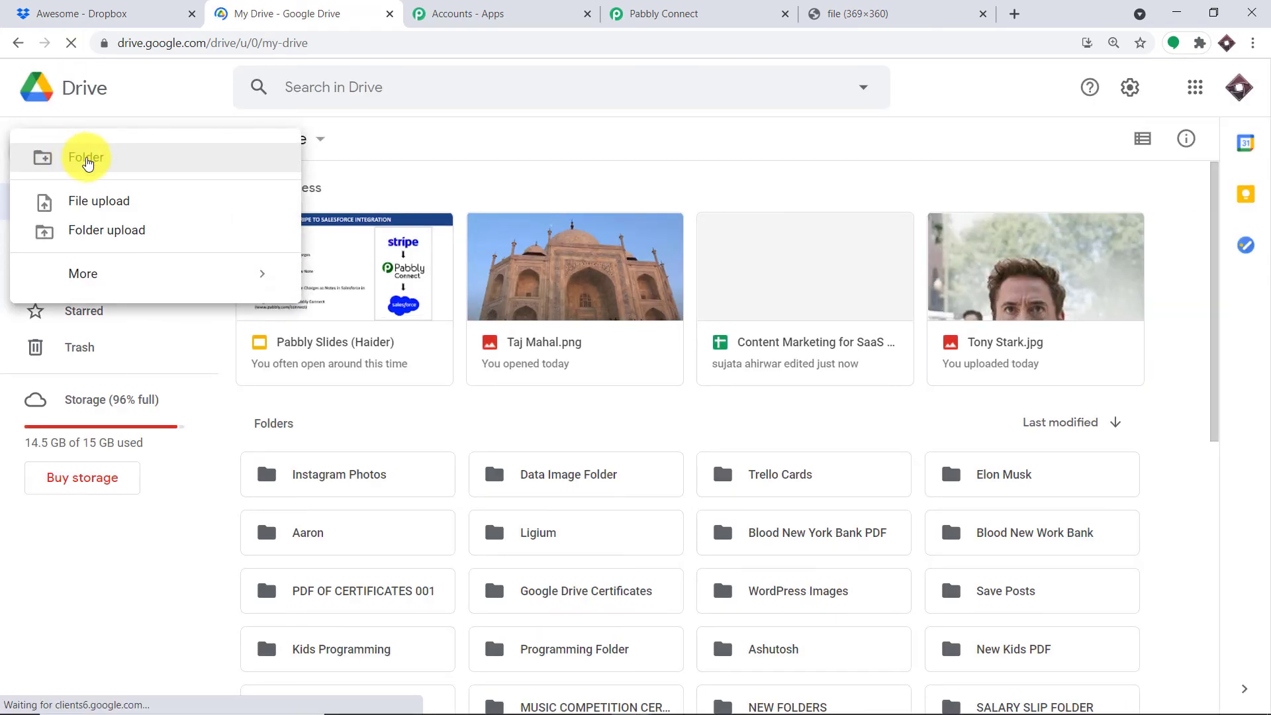
{"action": "left_click", "coordinate": [87, 163]}
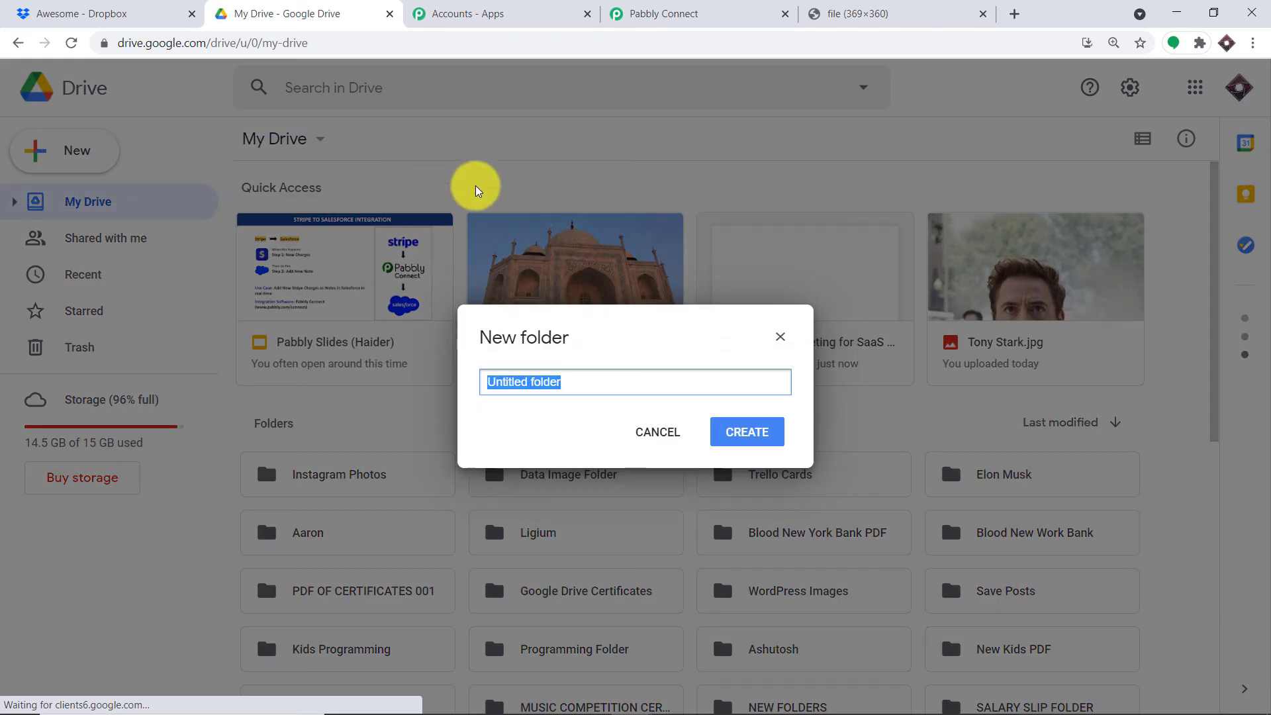
{"action": "type", "text": "Dr"}
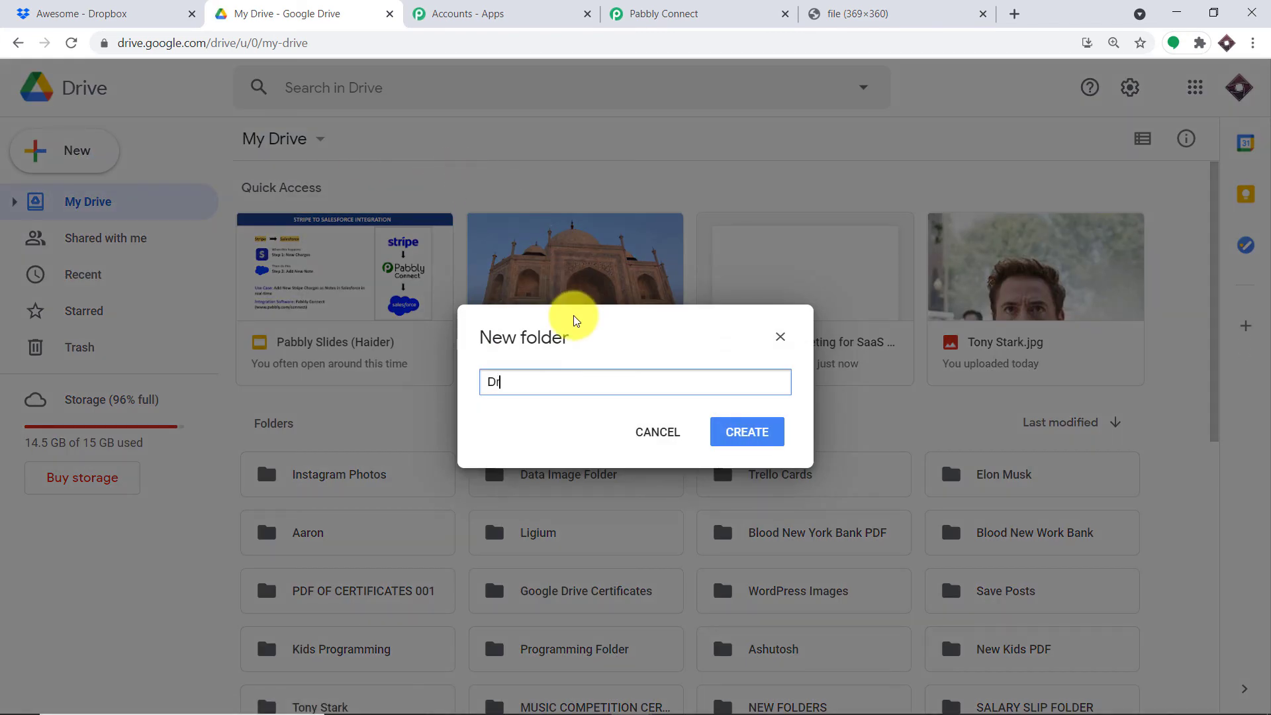
{"action": "type", "text": "opbox Files"}
{"action": "left_click", "coordinate": [741, 432]}
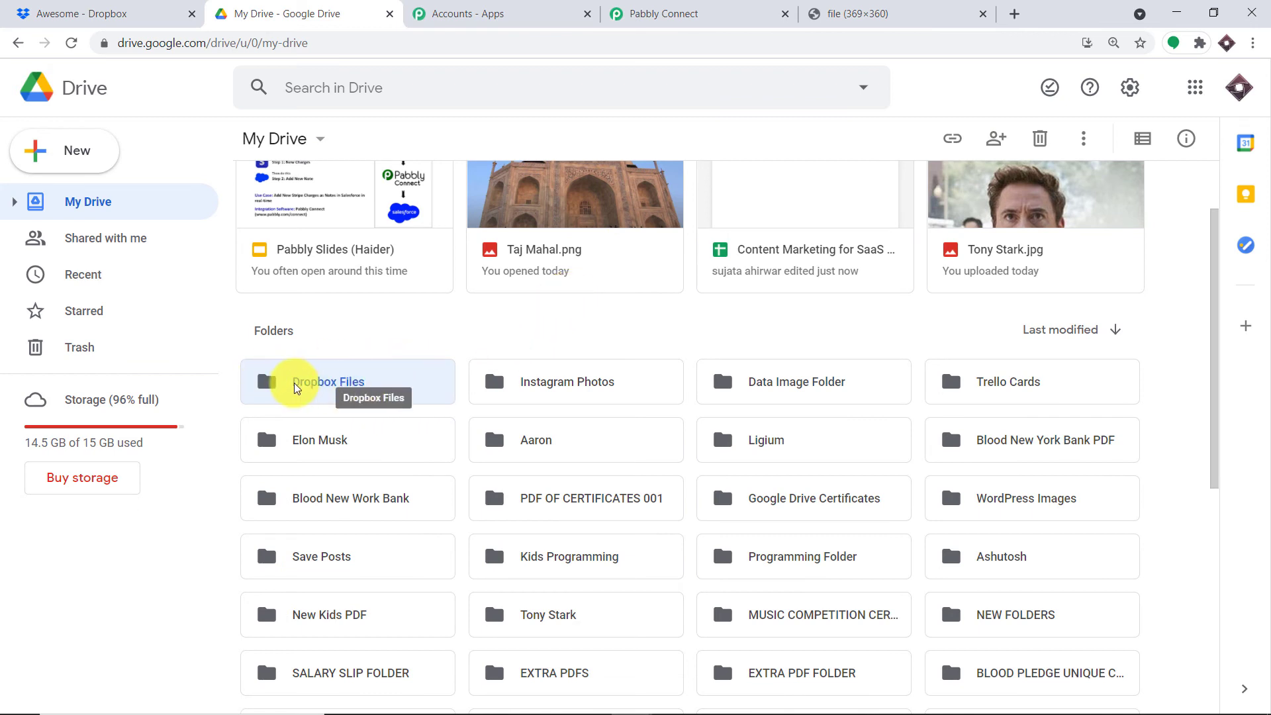
Step: Copy the Dropbox Files folder's ID from its Google Drive URL into the Upload a File action's Folder ID in Pabbly Connect
{"action": "double_click", "coordinate": [317, 384]}
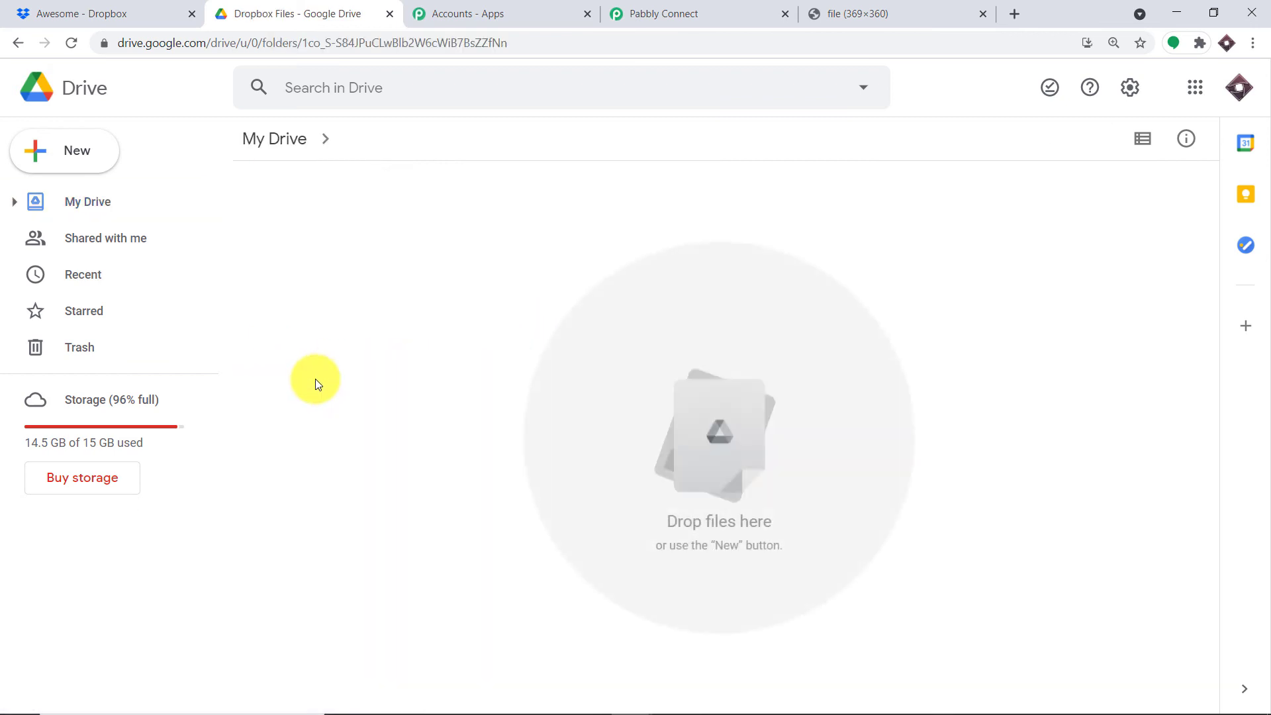
{"action": "left_click_drag", "start_coordinate": [537, 41], "coordinate": [305, 45]}
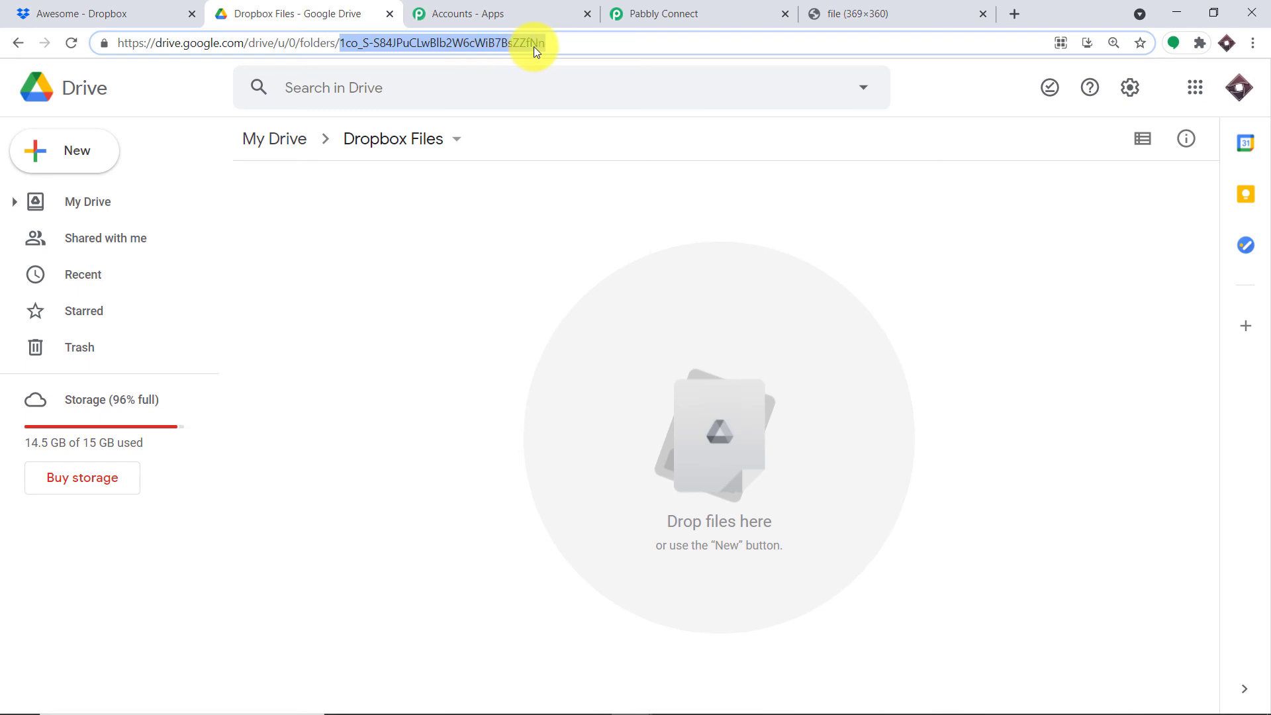
{"action": "right_click", "coordinate": [470, 42]}
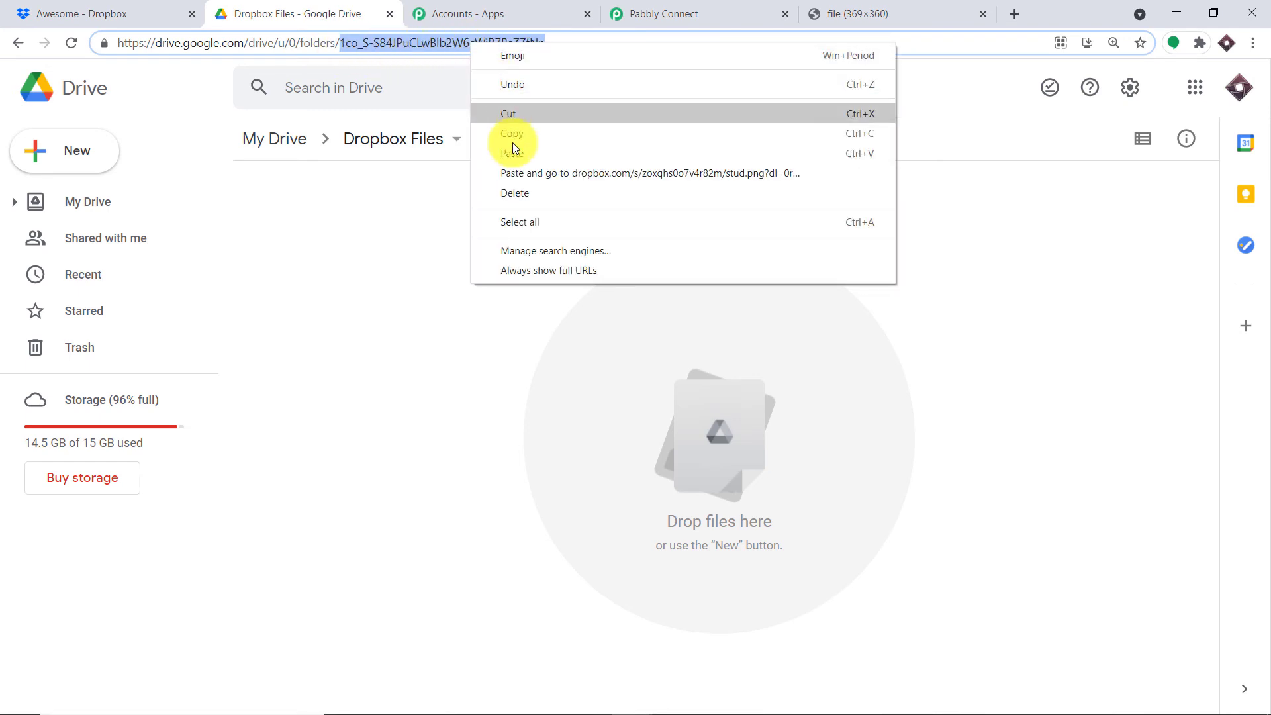
{"action": "left_click", "coordinate": [522, 135]}
{"action": "left_click", "coordinate": [642, 13]}
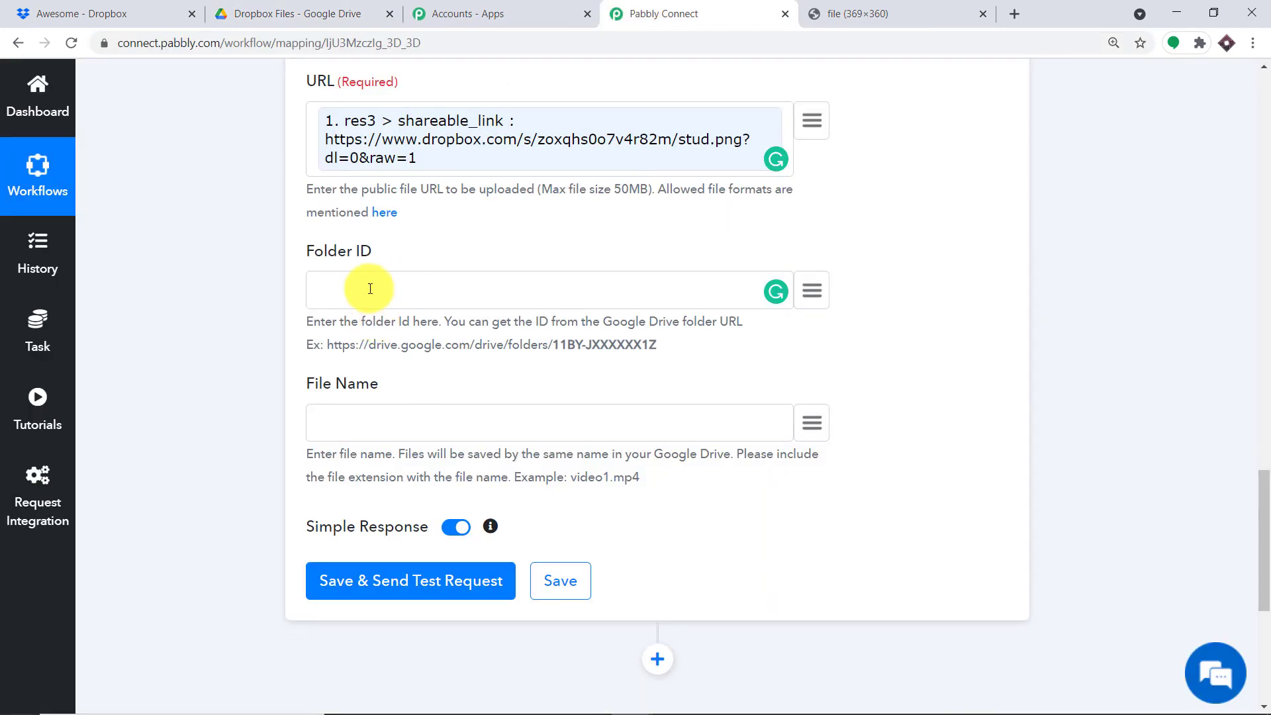
{"action": "right_click", "coordinate": [369, 288]}
{"action": "left_click", "coordinate": [419, 419]}
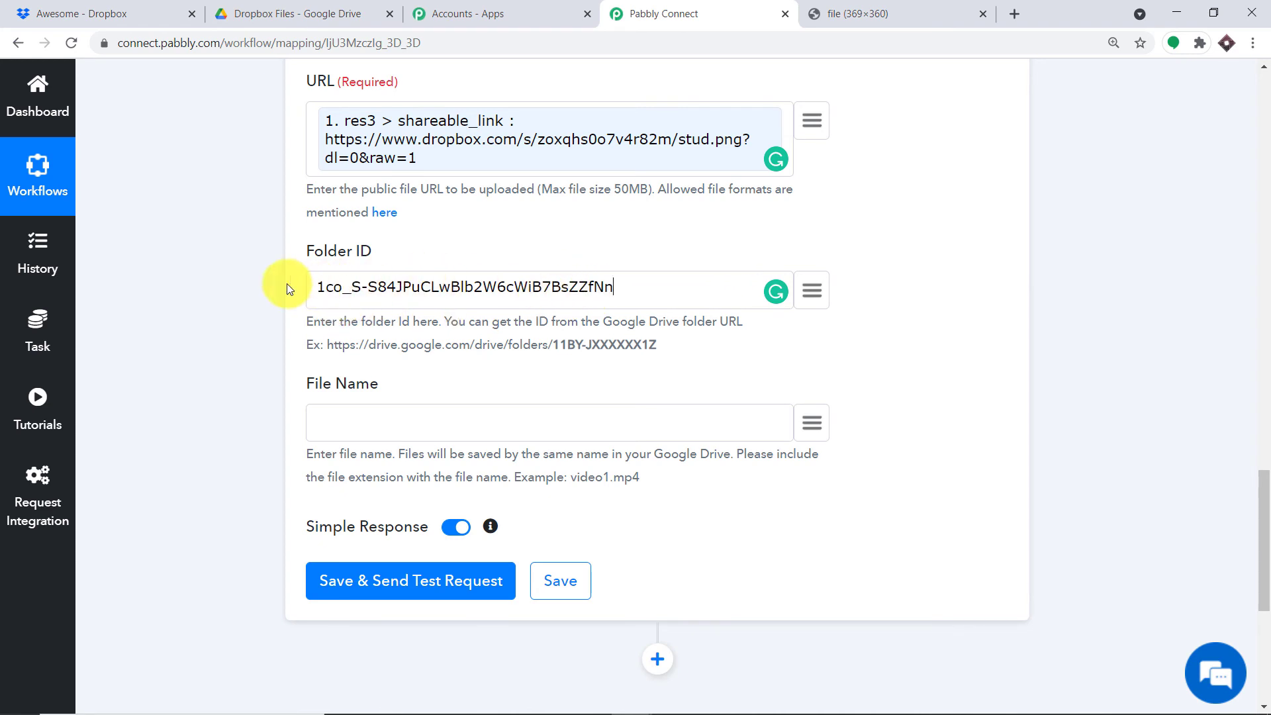
{"action": "left_click", "coordinate": [285, 13]}
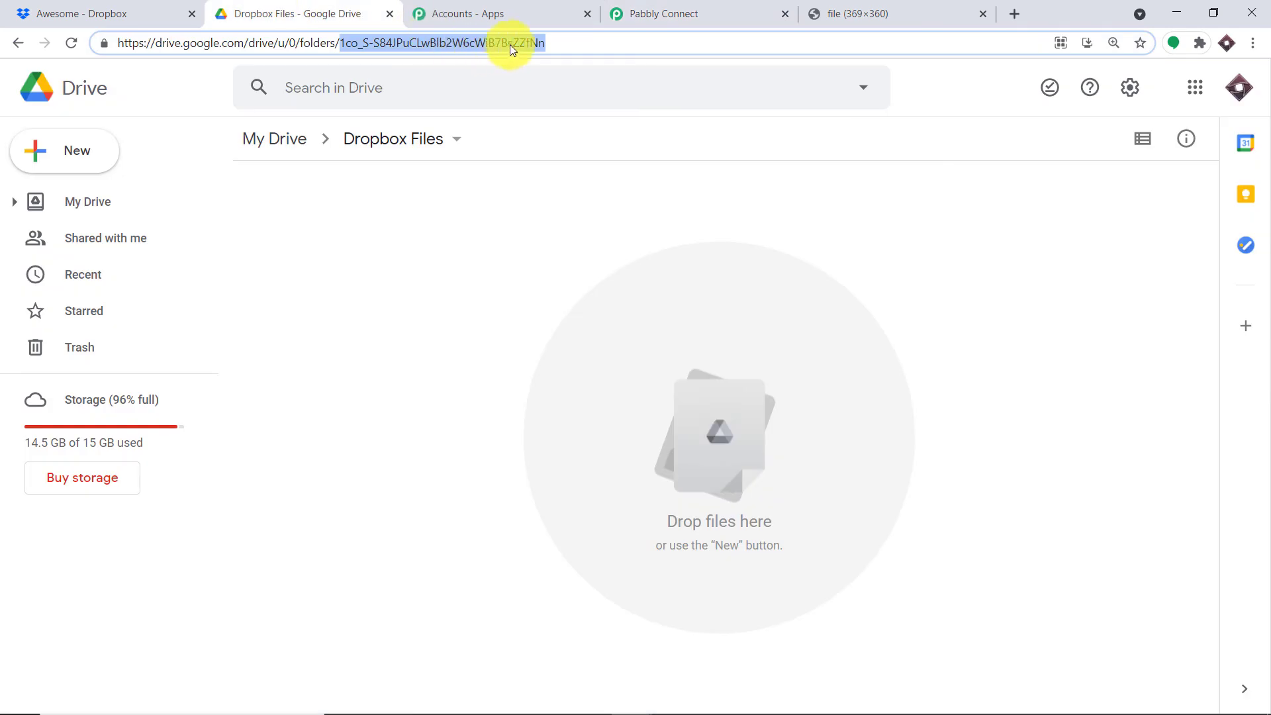
{"action": "left_click", "coordinate": [633, 16]}
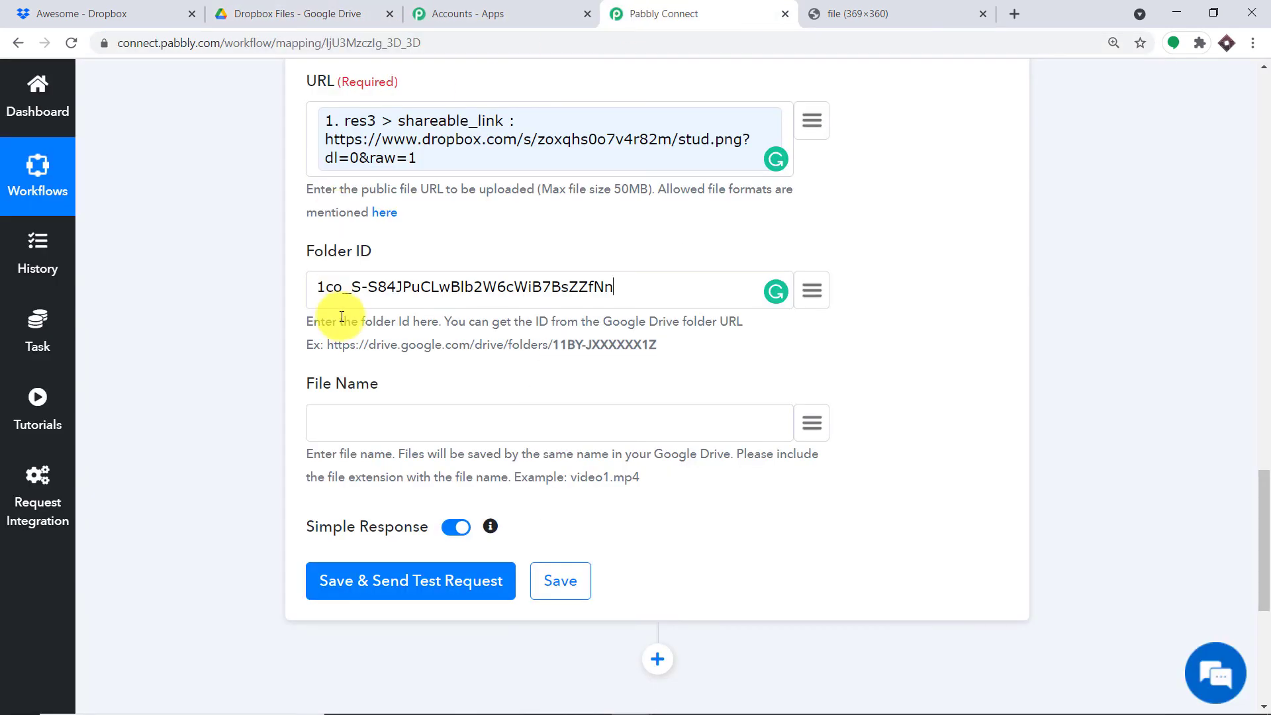
Step: Map the Upload a File action's File Name to the res1 > name value from the Dropbox: New File trigger
{"action": "scroll", "coordinate": [729, 311], "scroll_direction": "down", "scroll_amount": 2}
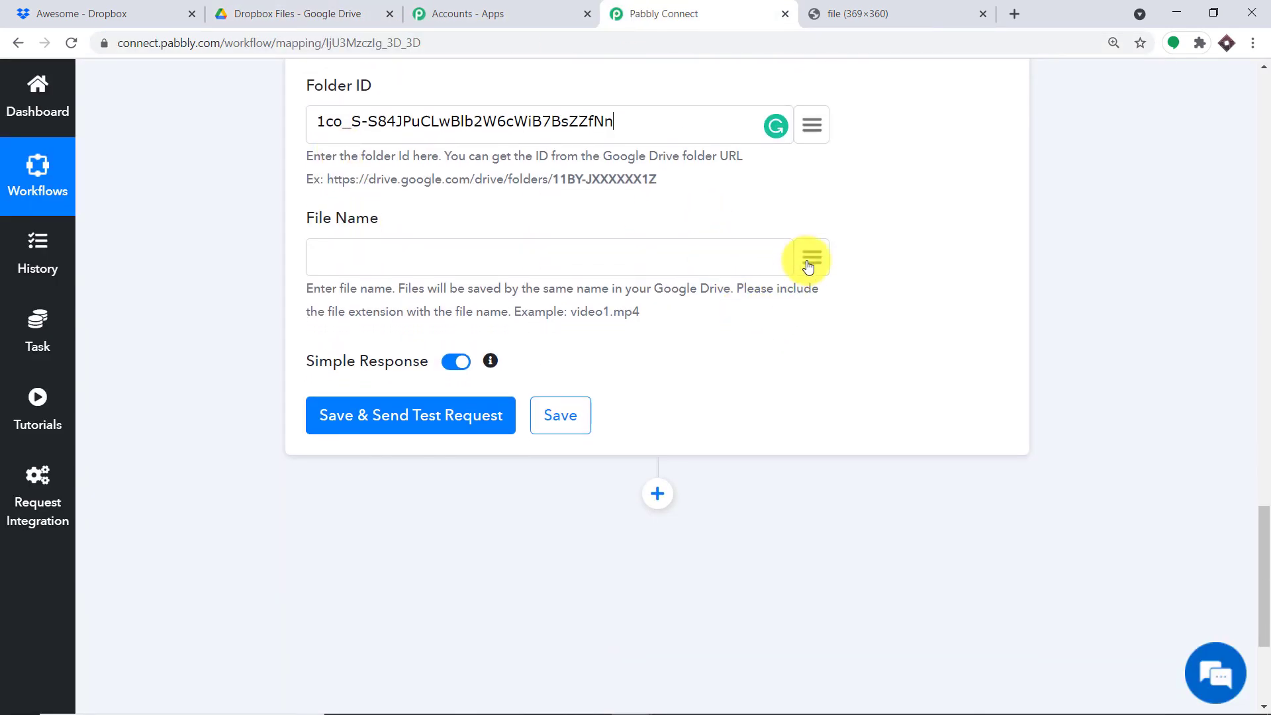
{"action": "left_click", "coordinate": [808, 260]}
{"action": "left_click", "coordinate": [440, 368]}
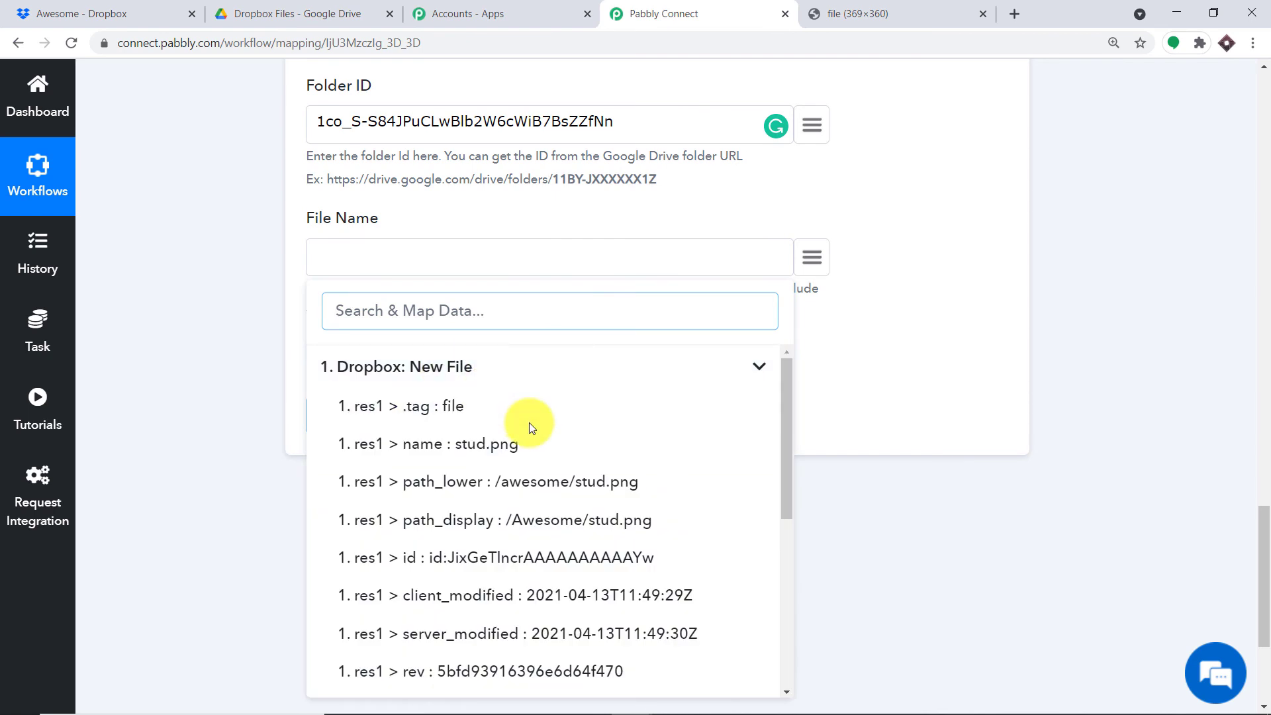
{"action": "scroll", "coordinate": [610, 496], "scroll_direction": "down", "scroll_amount": 5}
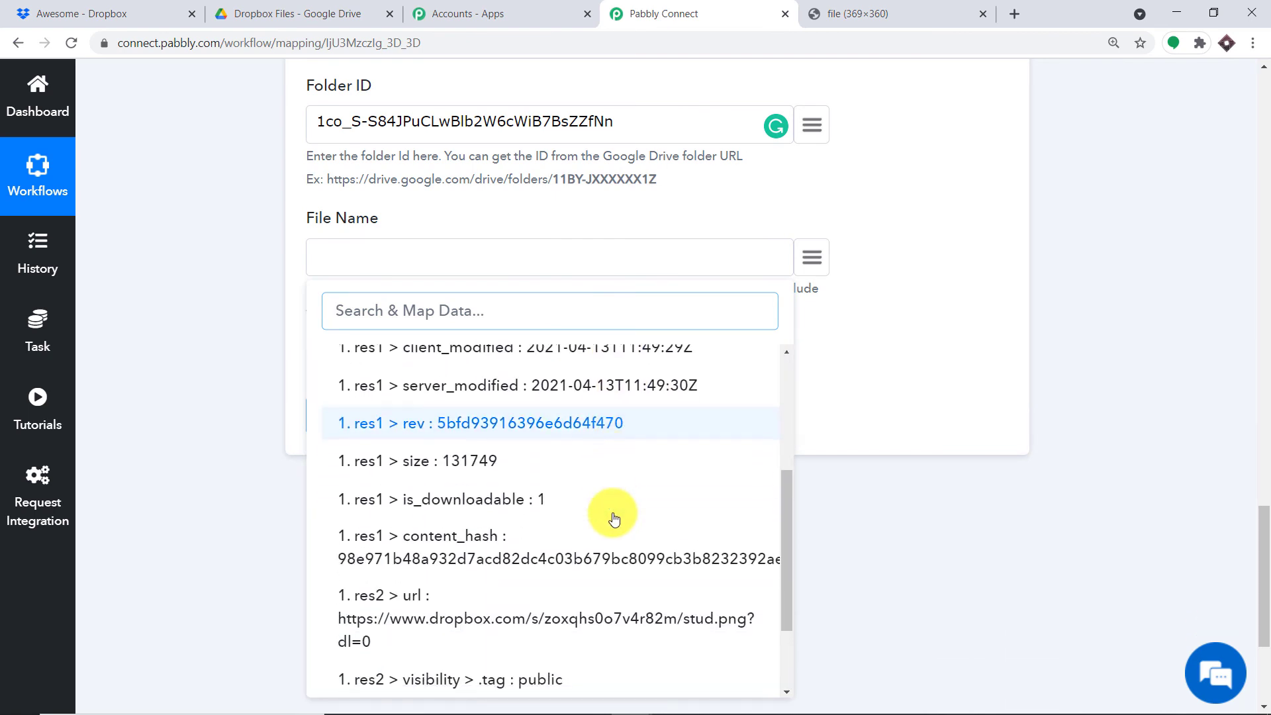
{"action": "scroll", "coordinate": [604, 514], "scroll_direction": "down", "scroll_amount": 1}
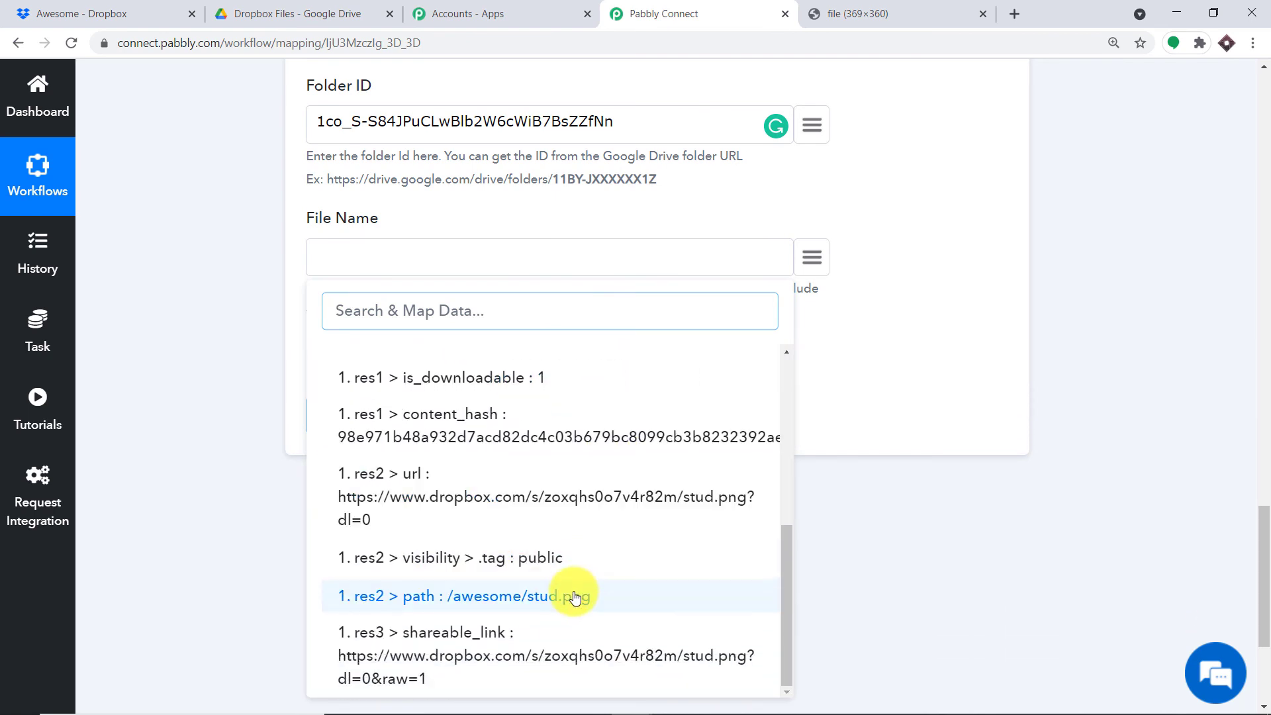
{"action": "scroll", "coordinate": [563, 520], "scroll_direction": "up", "scroll_amount": 4}
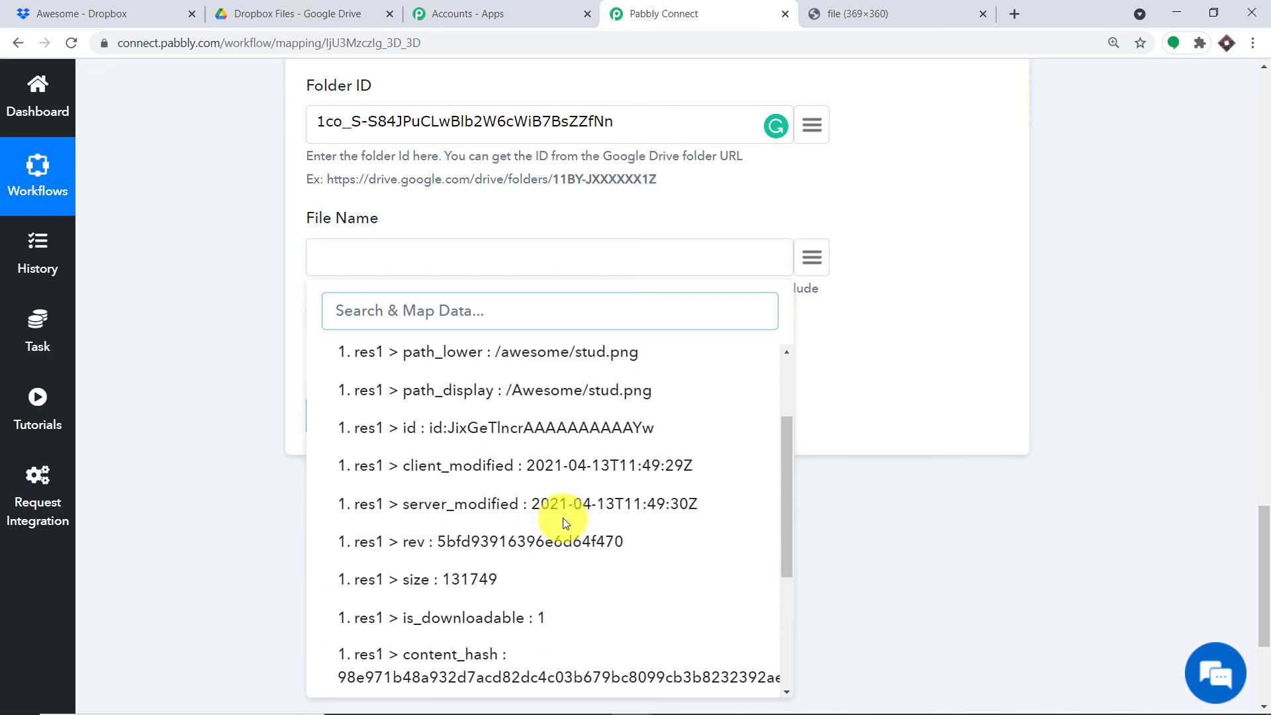
{"action": "scroll", "coordinate": [610, 394], "scroll_direction": "up", "scroll_amount": 3}
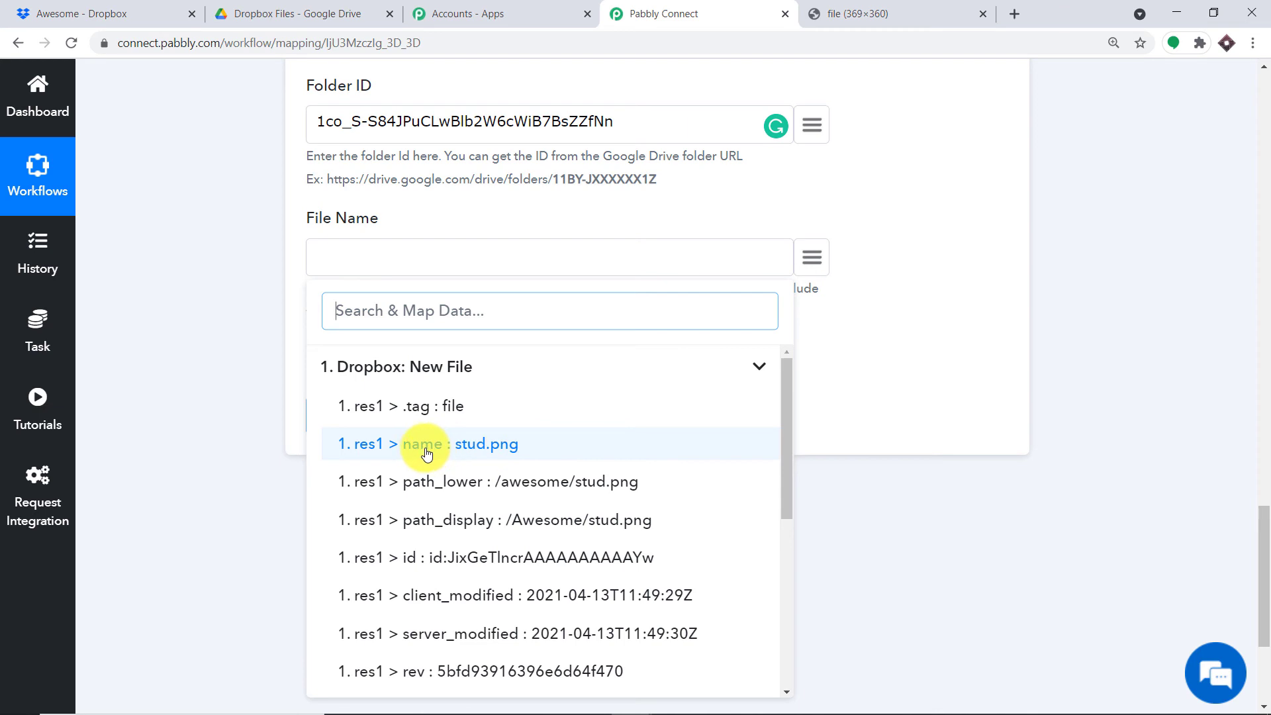
{"action": "left_click", "coordinate": [470, 453]}
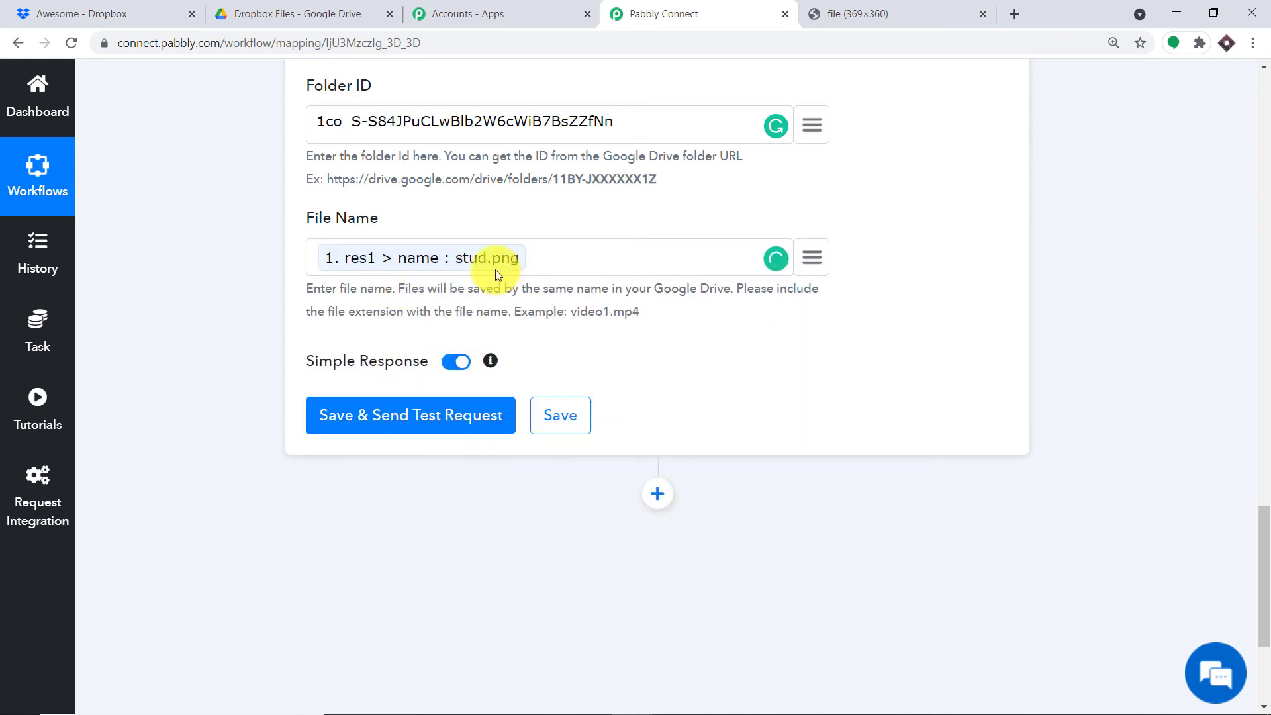
{"action": "left_click", "coordinate": [614, 262]}
Step: Check the Dropbox Files folder in Google Drive, then save the Upload a File action in Pabbly Connect and send a test request
{"action": "scroll", "coordinate": [602, 274], "scroll_direction": "up", "scroll_amount": 3}
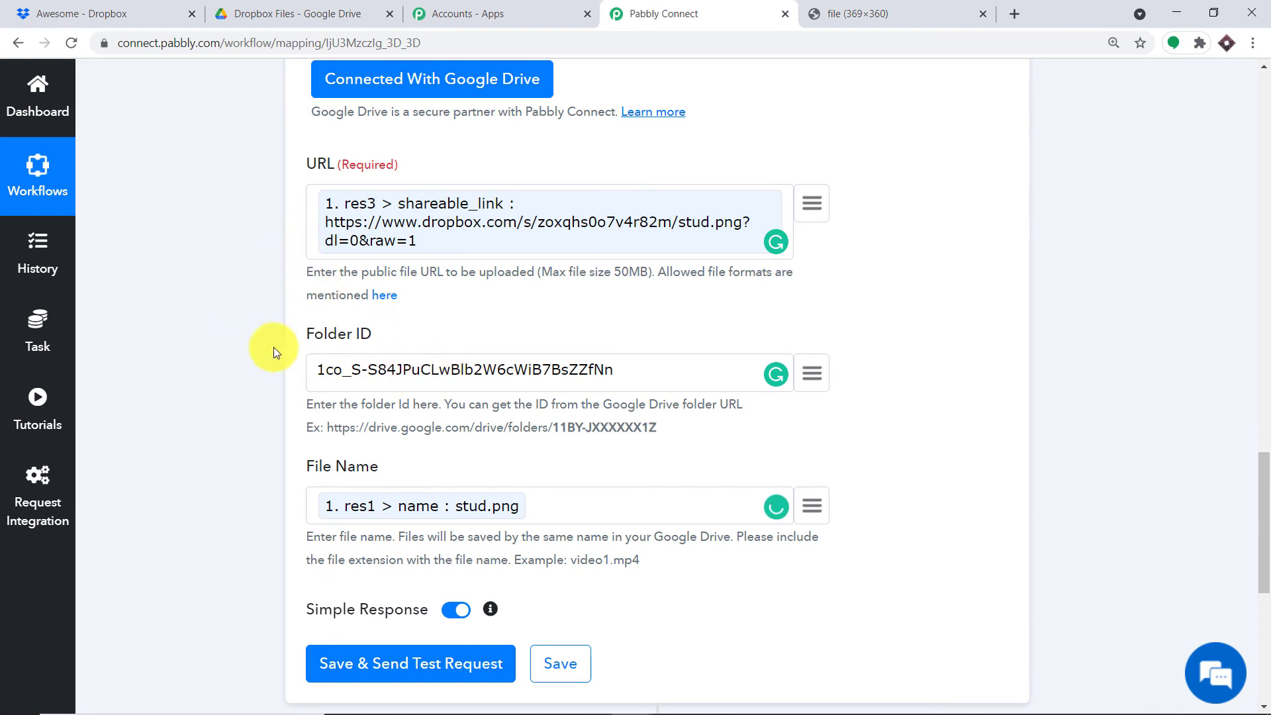
{"action": "left_click", "coordinate": [298, 13]}
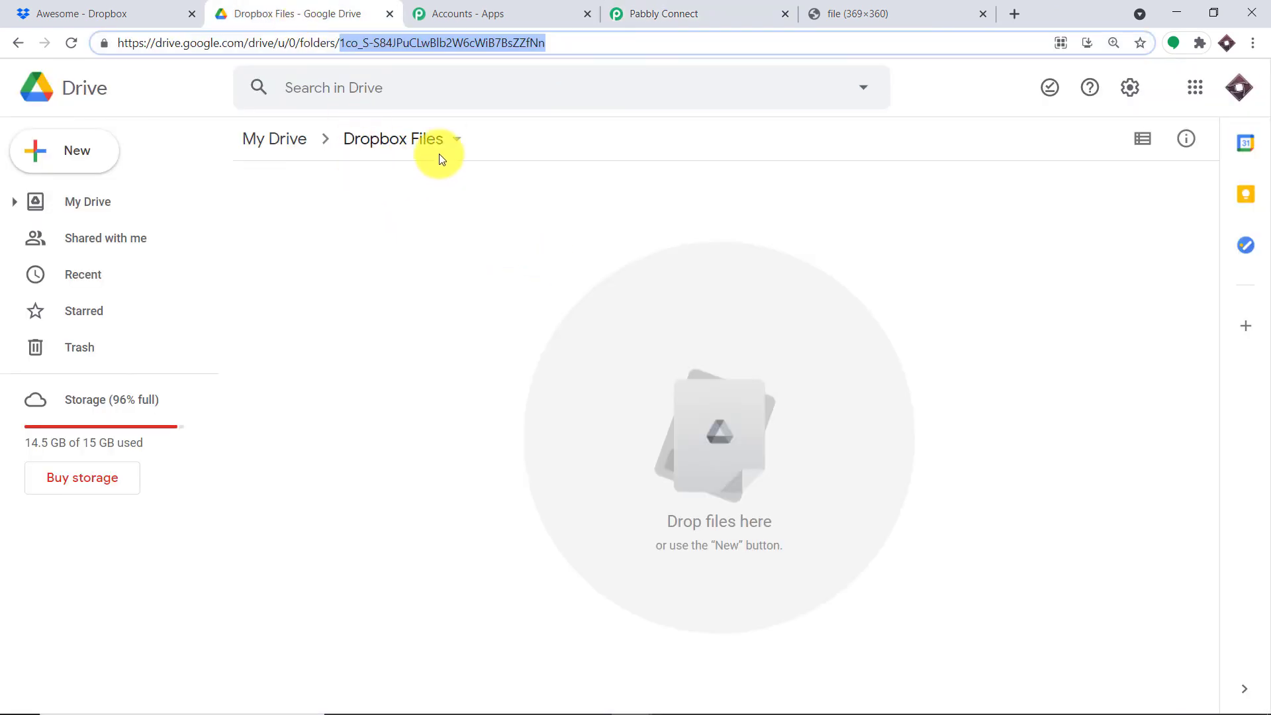
{"action": "left_click", "coordinate": [712, 12]}
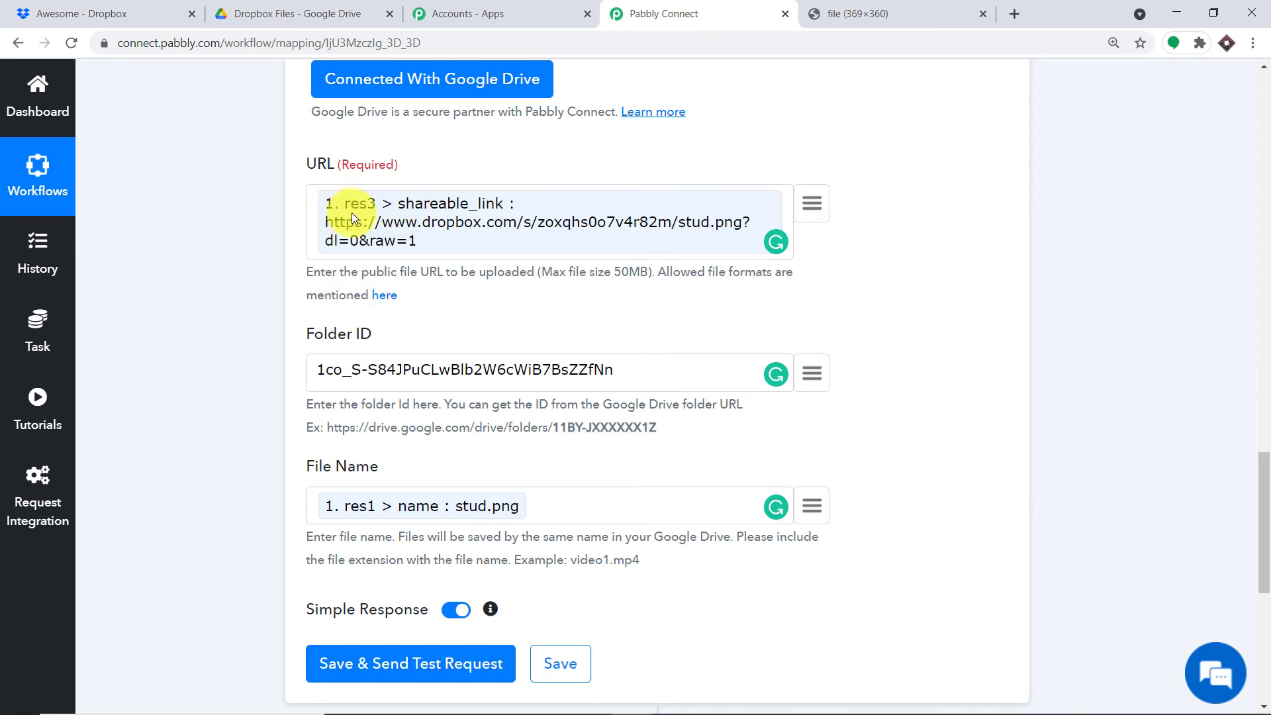
{"action": "scroll", "coordinate": [427, 359], "scroll_direction": "down", "scroll_amount": 4}
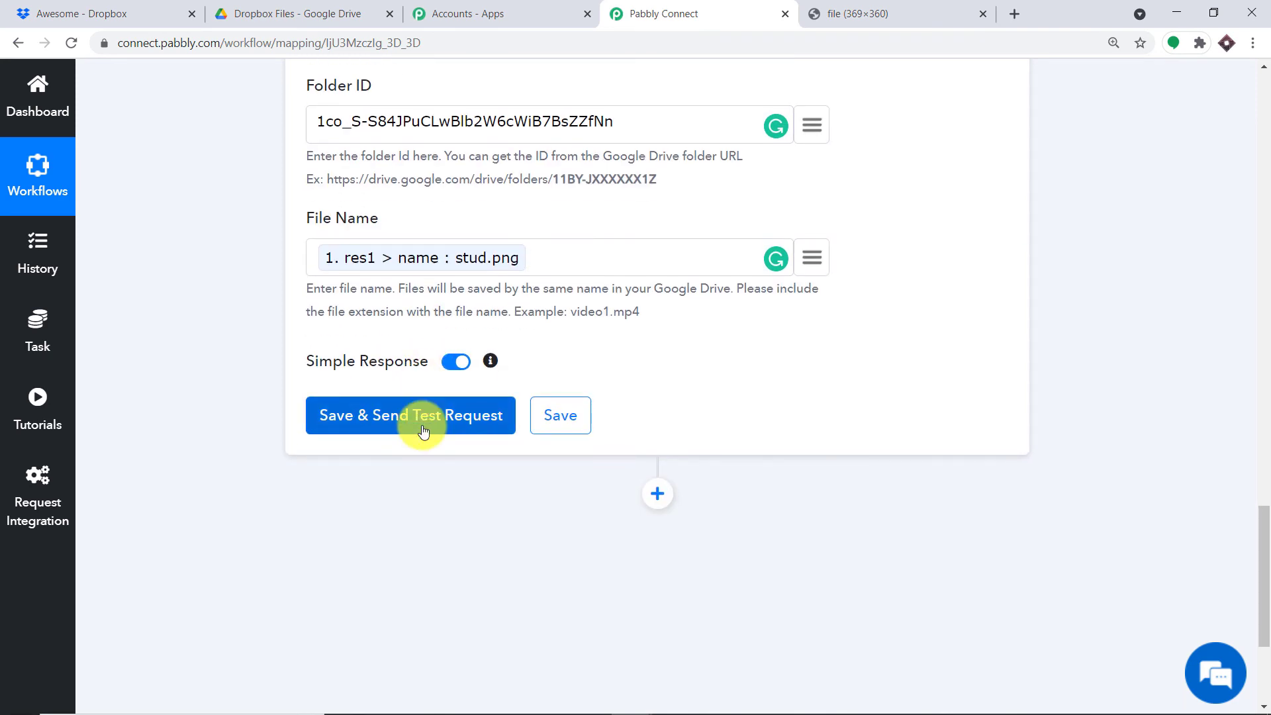
{"action": "left_click", "coordinate": [457, 405]}
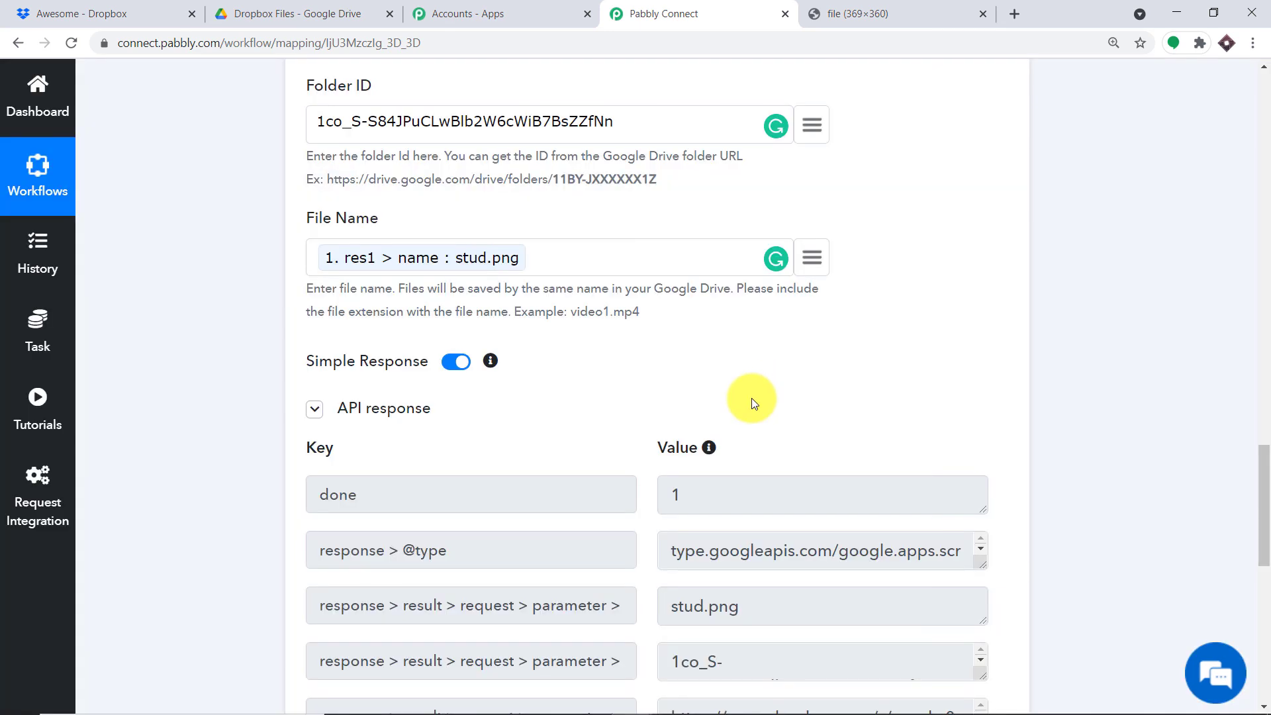
{"action": "scroll", "coordinate": [735, 399], "scroll_direction": "down", "scroll_amount": 3}
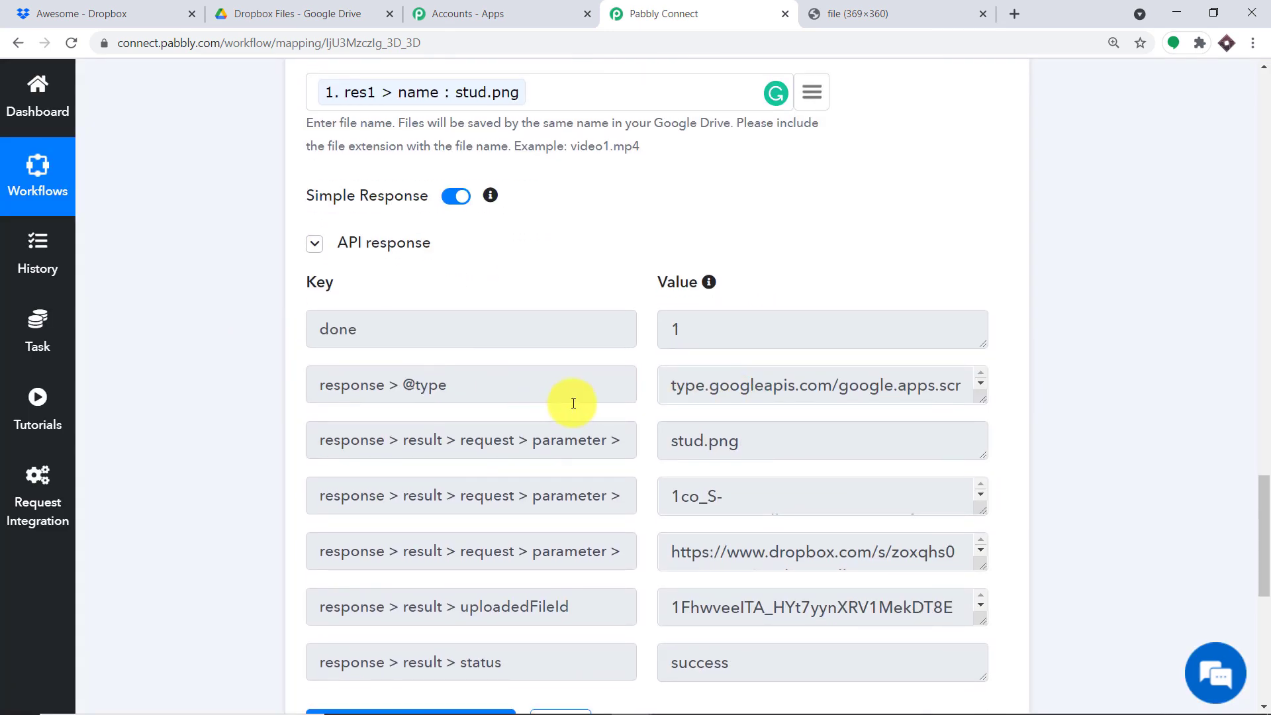
Step: Open stud.png in Google Drive's Dropbox Files folder, compare it with the Dropbox folder, and return to Pabbly Connect
{"action": "left_click", "coordinate": [278, 4]}
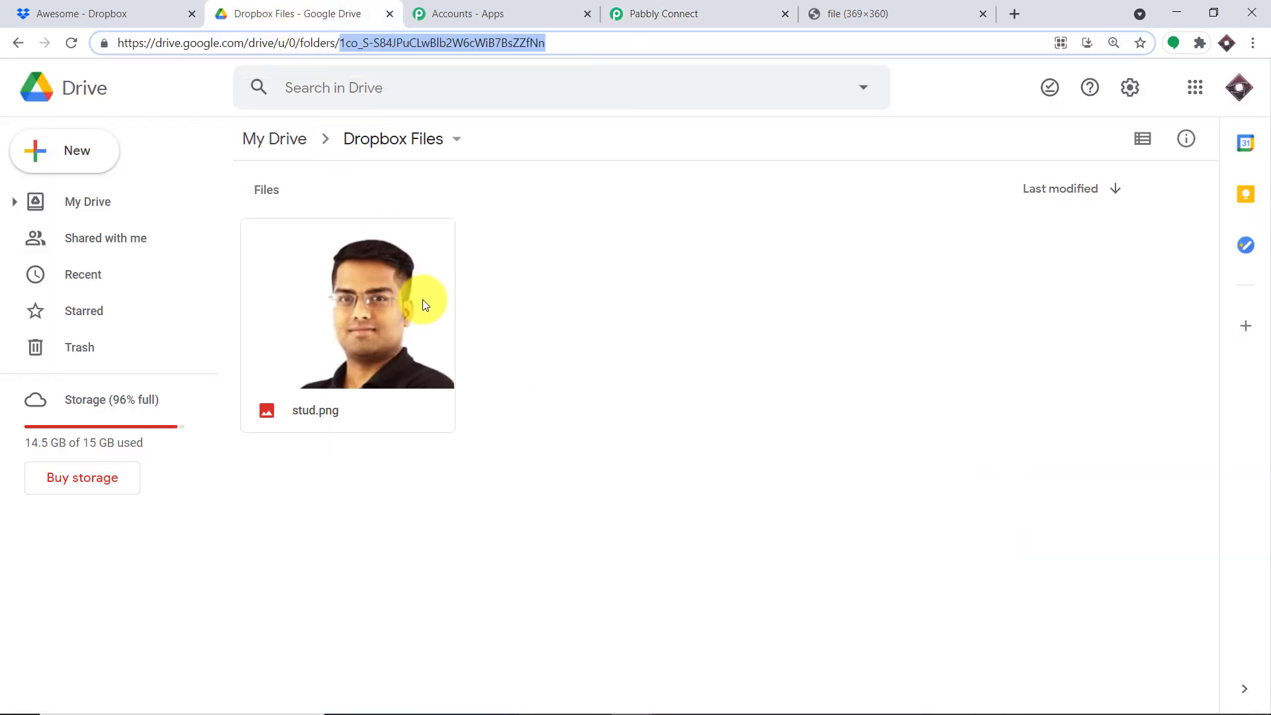
{"action": "double_click", "coordinate": [382, 295]}
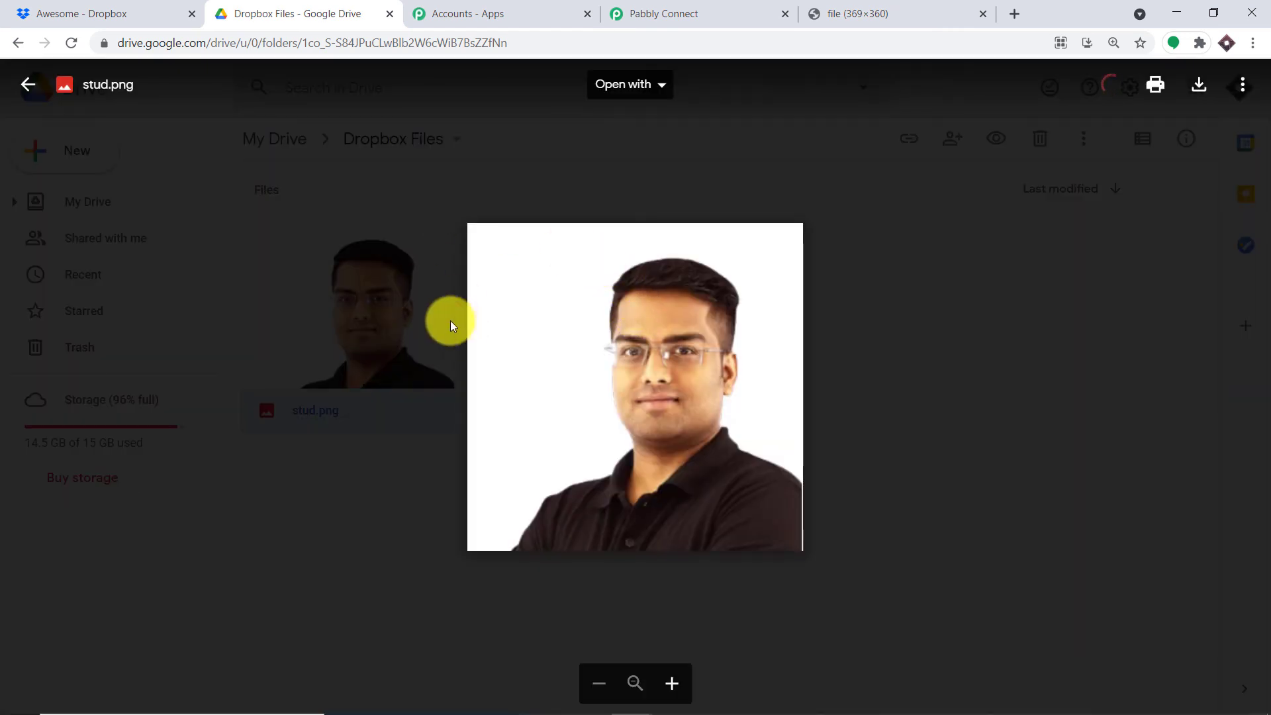
{"action": "left_click", "coordinate": [162, 14]}
{"action": "left_click", "coordinate": [331, 6]}
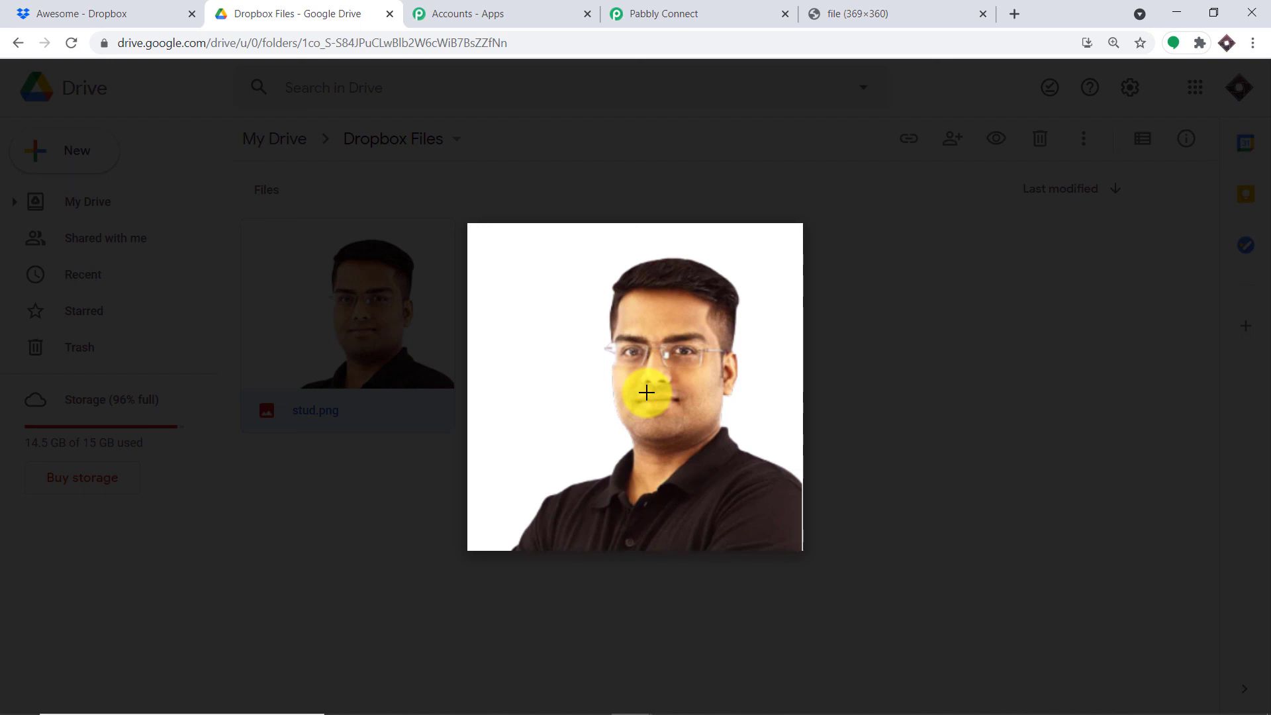
{"action": "left_click", "coordinate": [704, 10]}
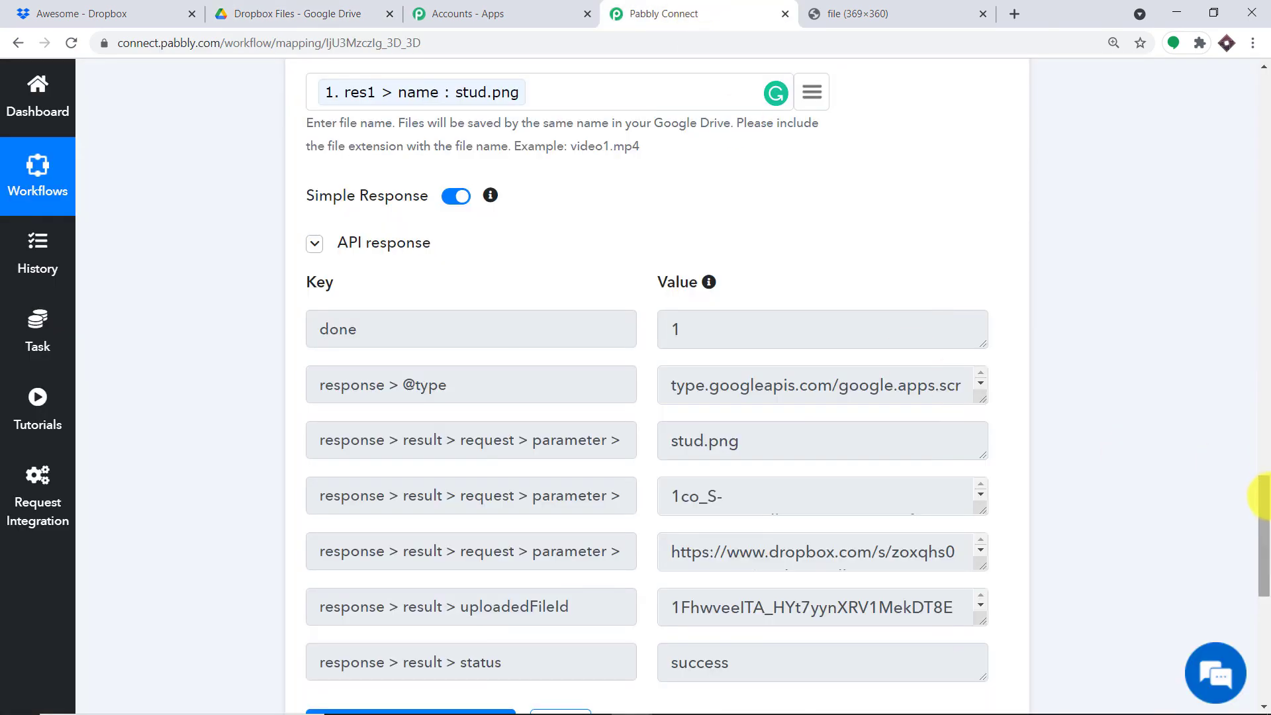
Step: Collapse the Google Drive: Upload a File action and the Dropbox: New File trigger in the workflow
{"action": "left_click_drag", "start_coordinate": [1261, 502], "coordinate": [1229, 343]}
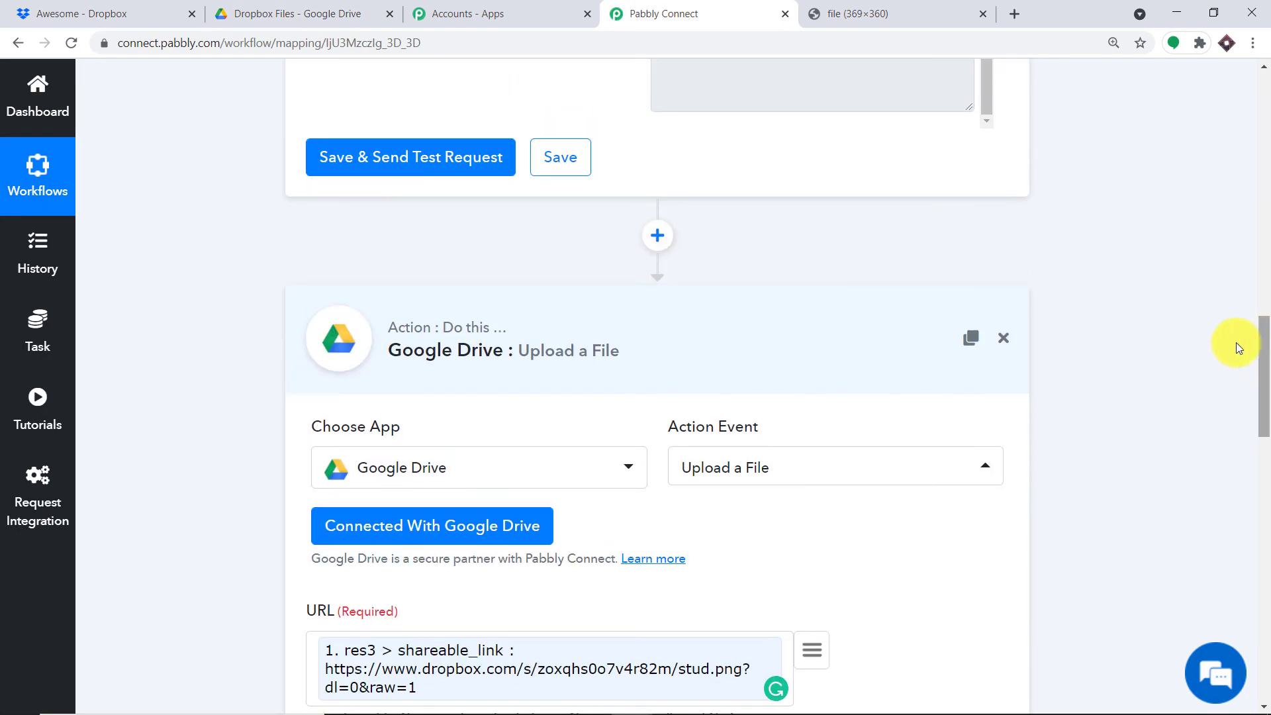
{"action": "left_click", "coordinate": [559, 343]}
{"action": "left_click_drag", "start_coordinate": [1258, 517], "coordinate": [1258, 170]}
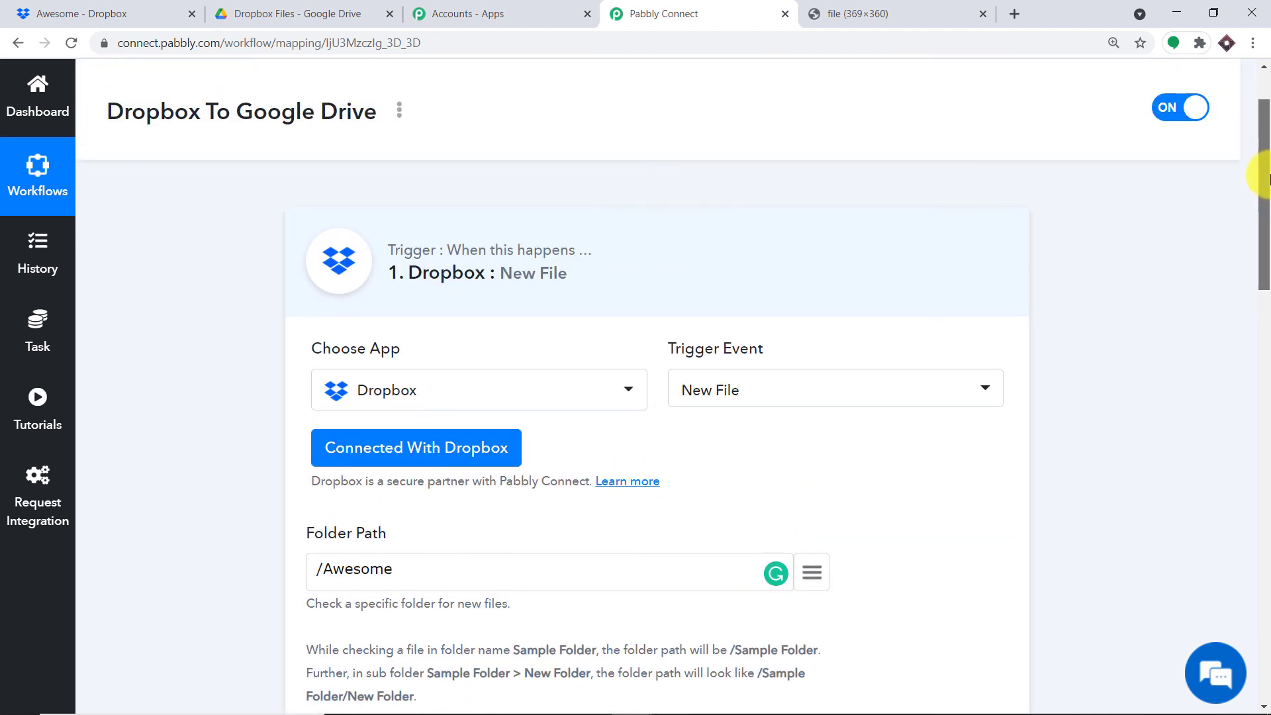
{"action": "left_click", "coordinate": [563, 294]}
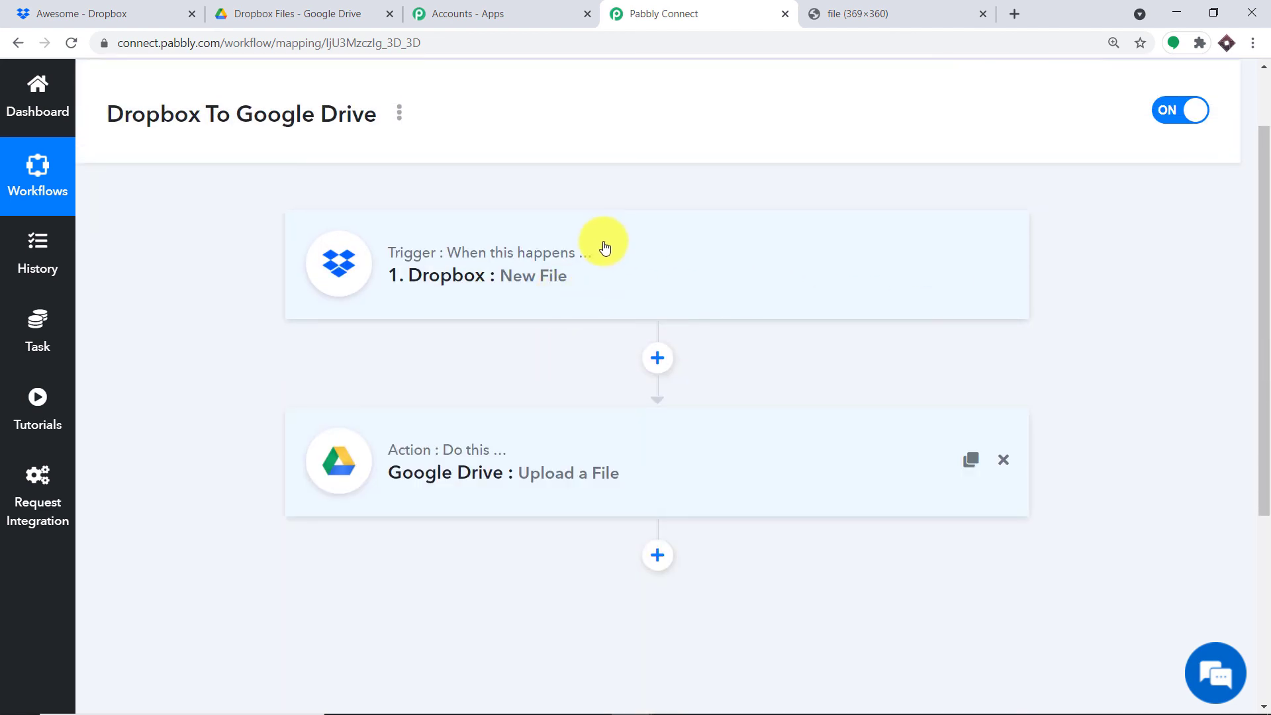